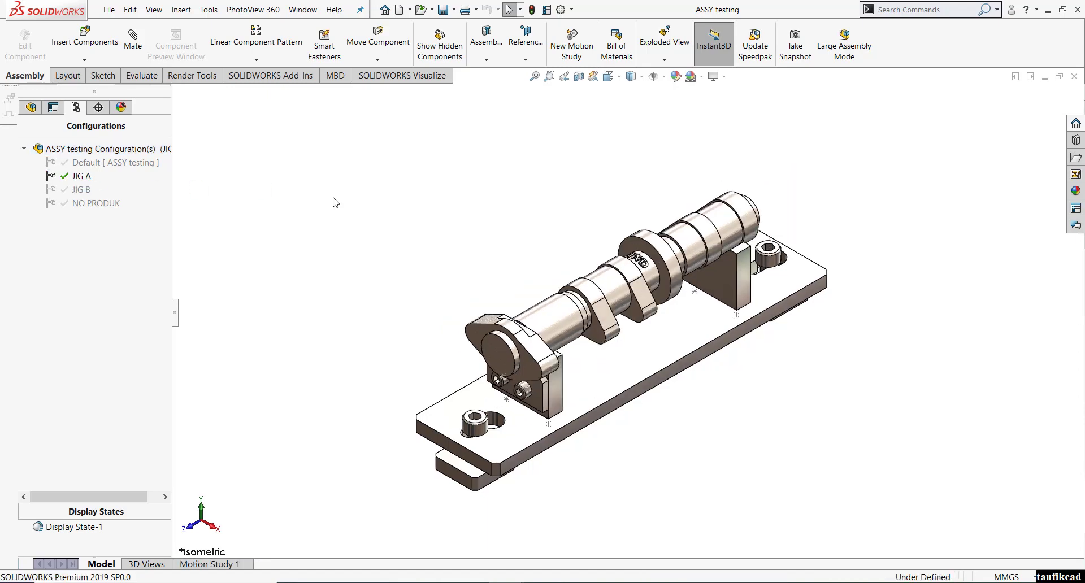
# Activate the JIG B configuration of the assembly and switch to the ASSY testing drawing sheet
pyautogui.doubleClick(79, 190)
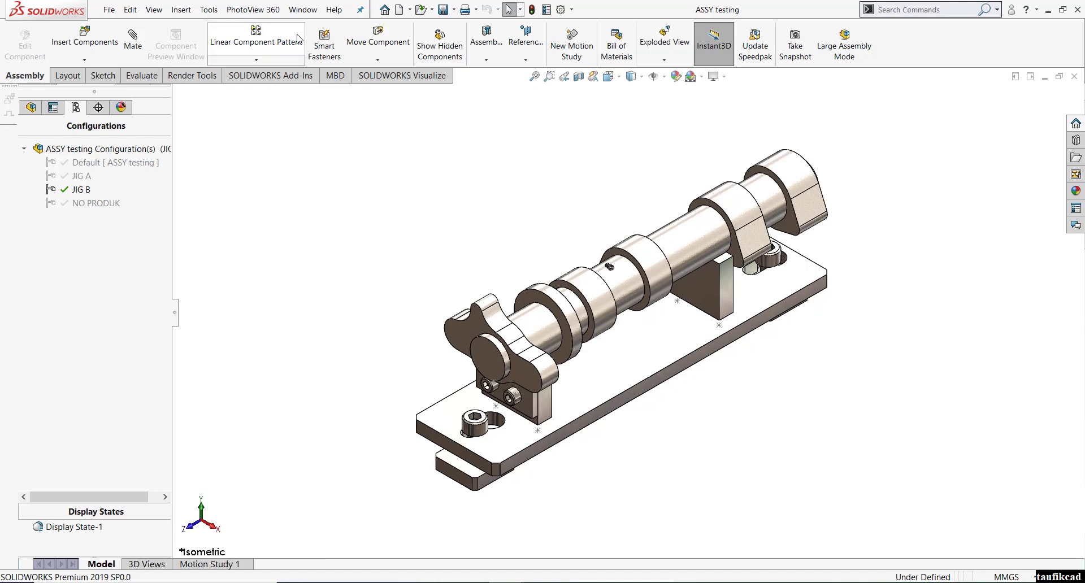
pyautogui.click(303, 9)
pyautogui.click(348, 149)
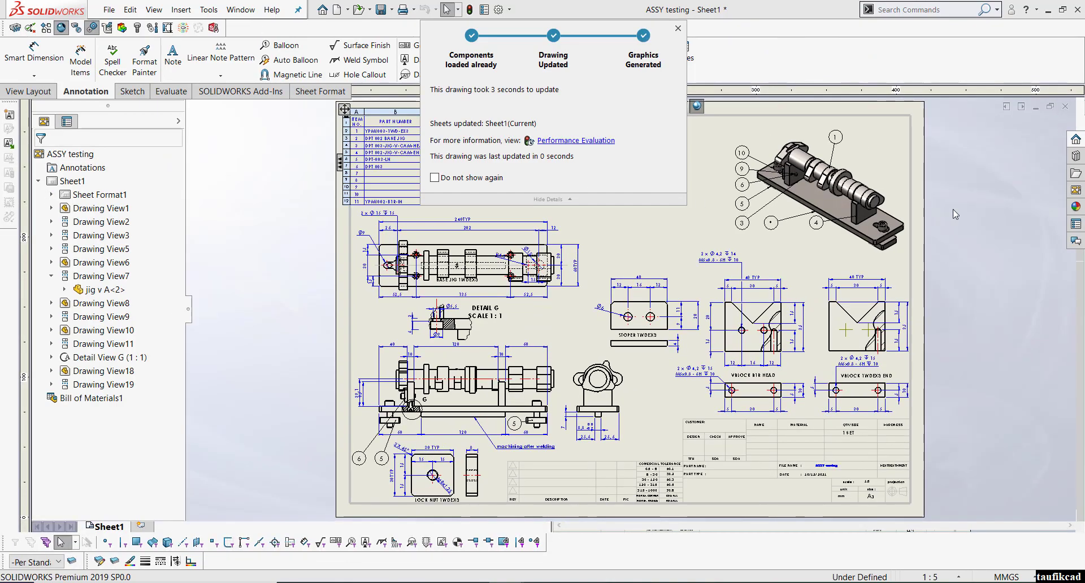
pyautogui.scroll(-3, 690, 302)
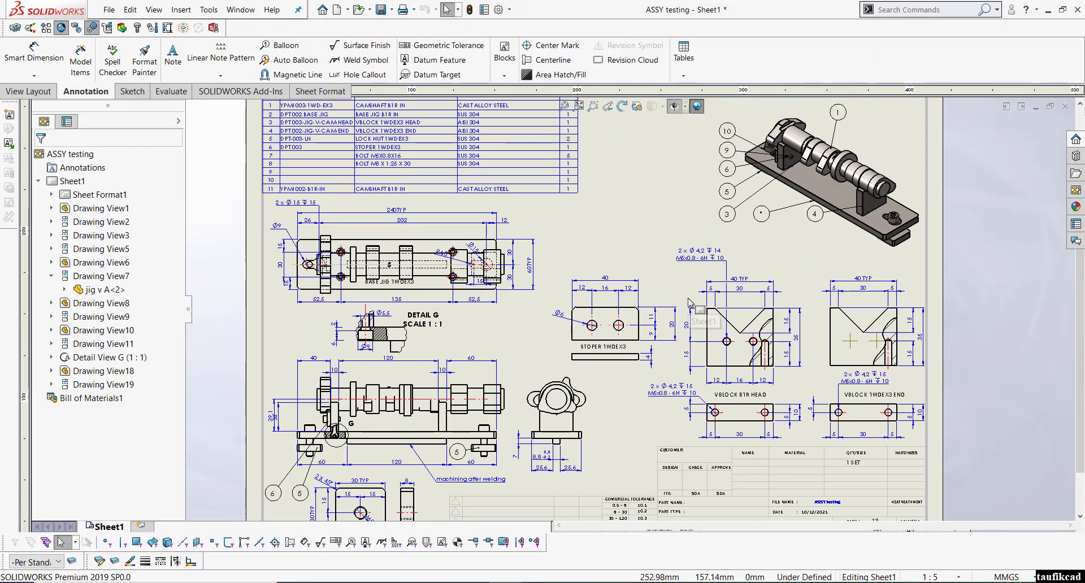
pyautogui.scroll(2, 689, 302)
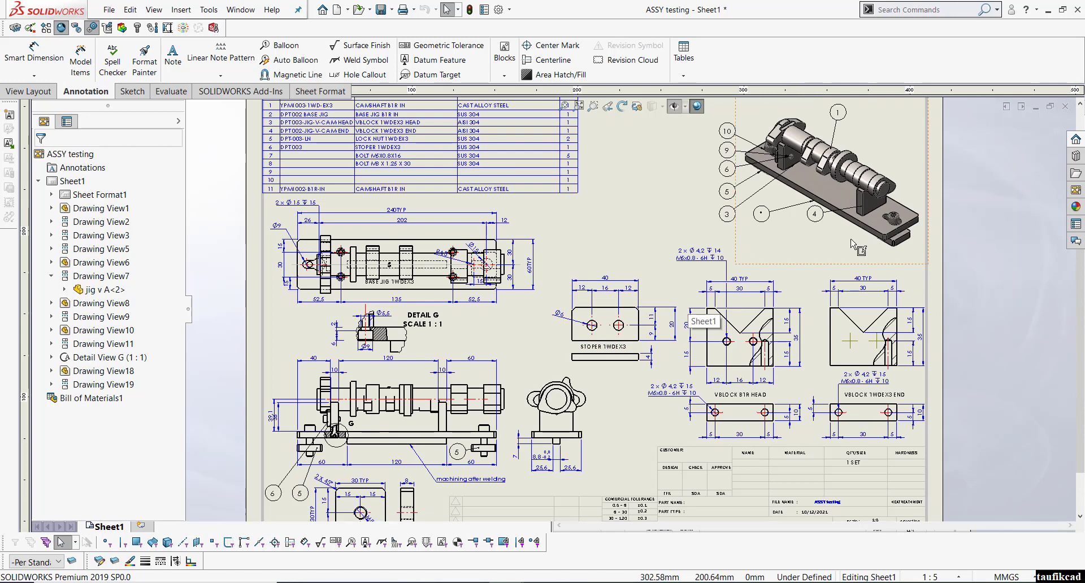
# Set the reference configuration of the shaded isometric drawing view (Drawing View5) to JIG B
pyautogui.click(101, 248)
pyautogui.click(90, 198)
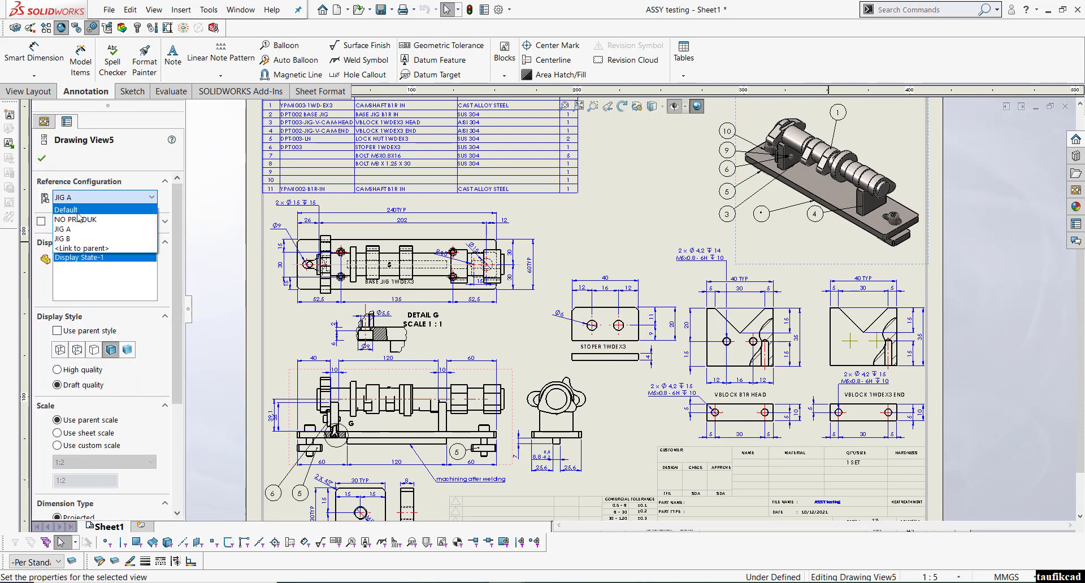
pyautogui.click(76, 237)
pyautogui.click(42, 159)
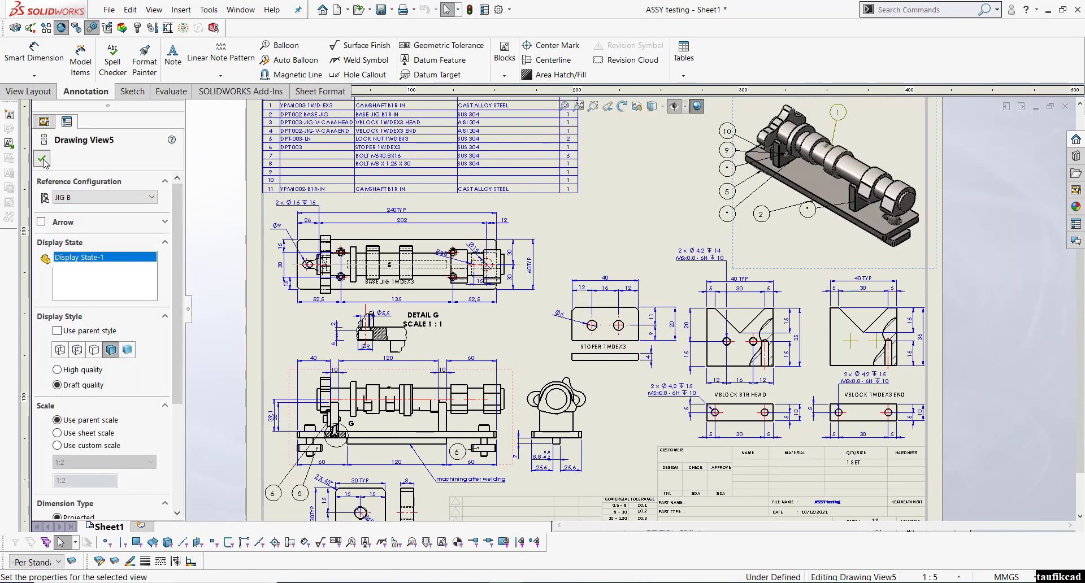
pyautogui.click(594, 275)
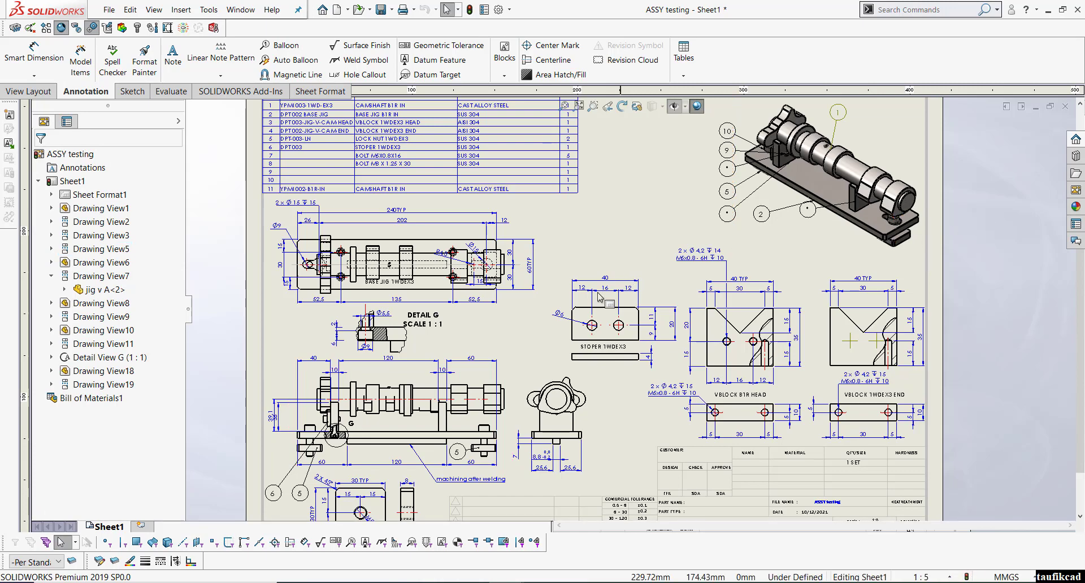
# Review the whole drawing sheet with its updated isometric view and return to the ASSY testing assembly
pyautogui.scroll(1, 487, 377)
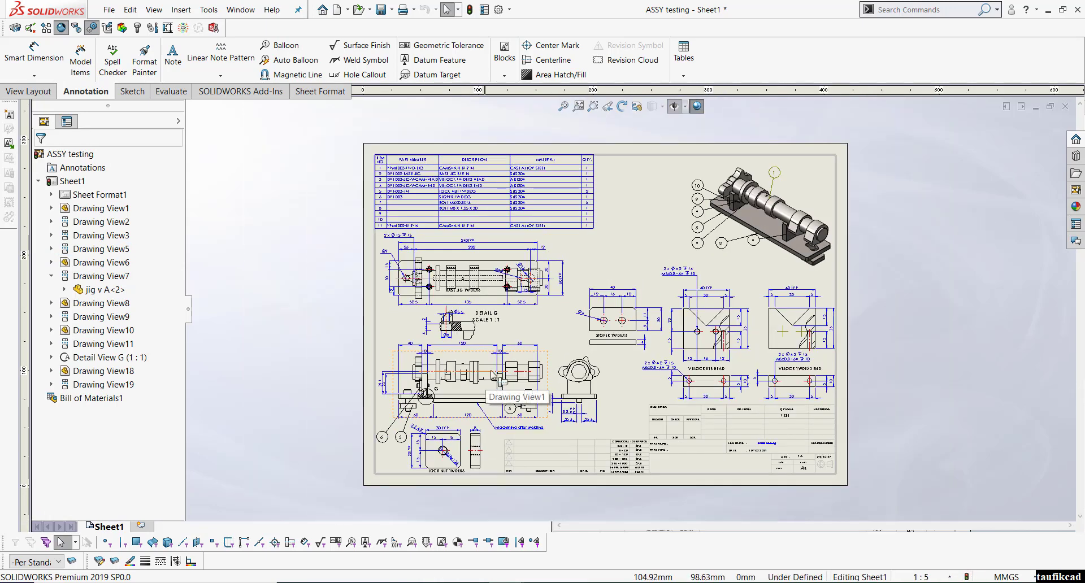
pyautogui.scroll(-2, 456, 362)
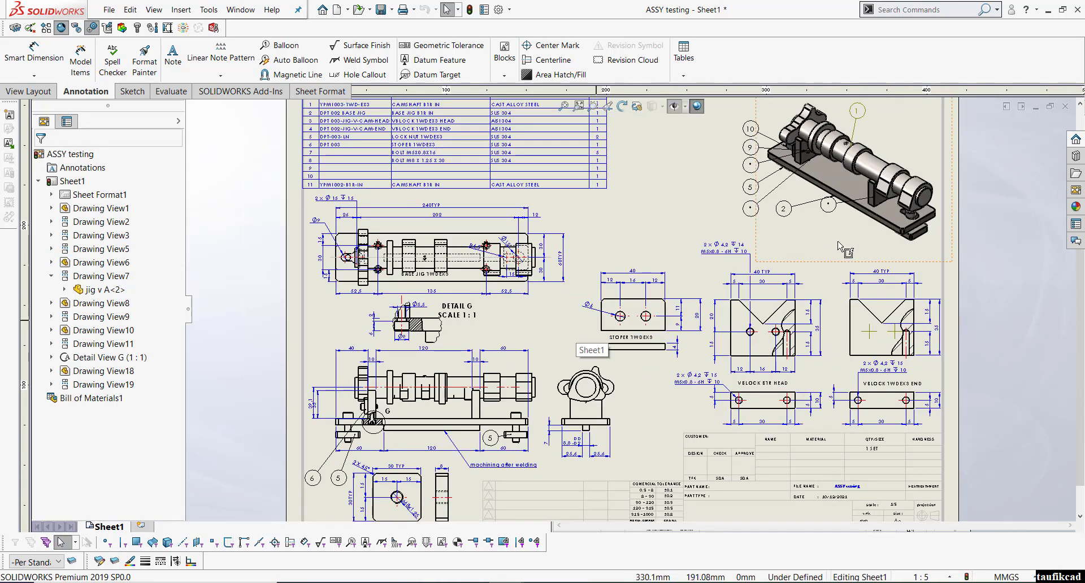
pyautogui.click(819, 226)
pyautogui.click(889, 203)
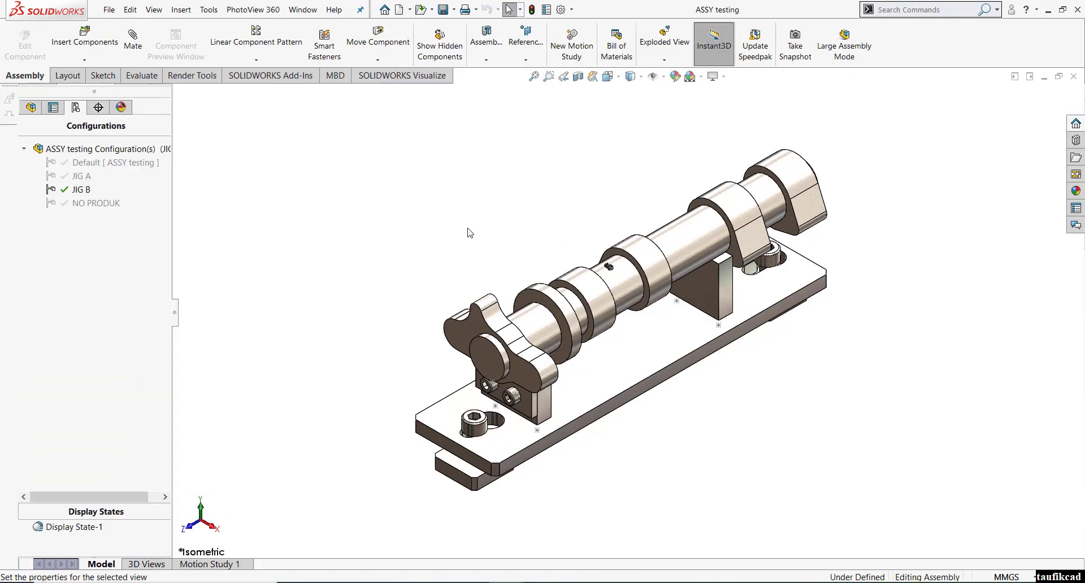
# Examine the JIG B assembly and its feature tree, viewing the camshaft and base from the side before restoring the isometric view
pyautogui.click(31, 108)
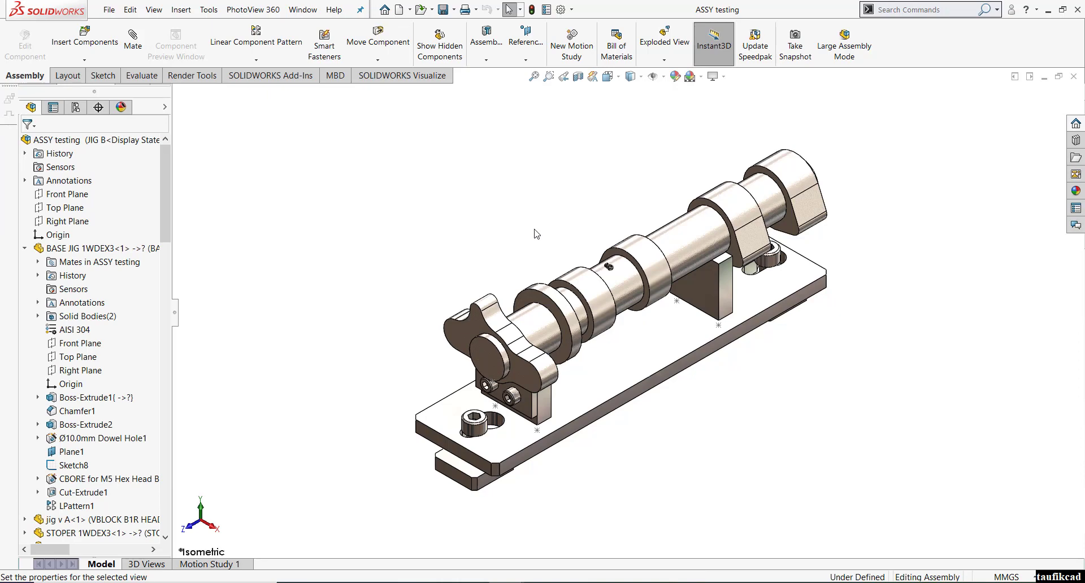
pyautogui.moveTo(472, 268); pyautogui.dragTo(416, 188, button='middle')
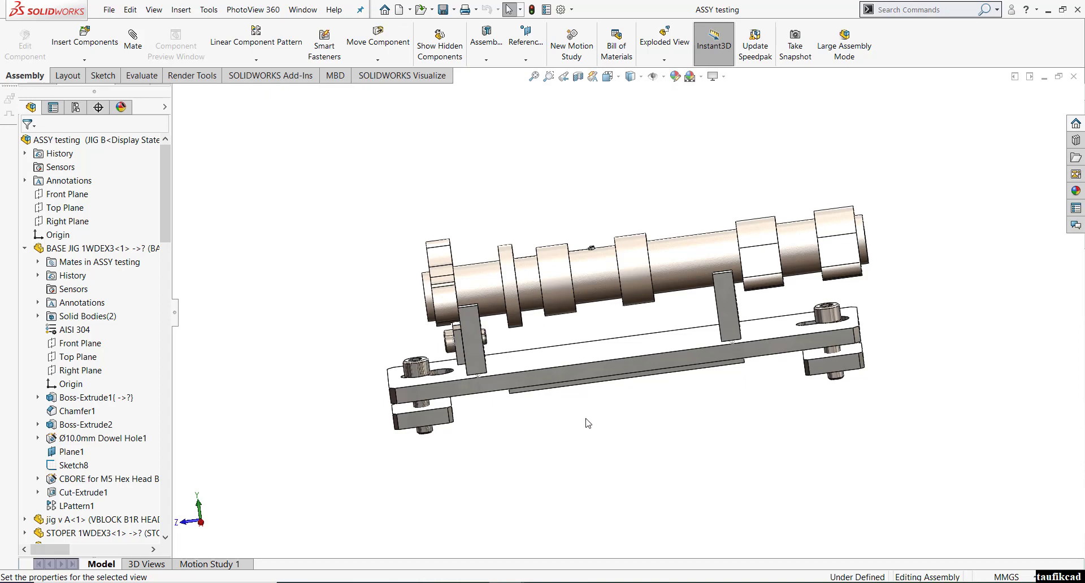
pyautogui.moveTo(587, 421); pyautogui.dragTo(618, 417, button='middle')
pyautogui.scroll(-2, 620, 405)
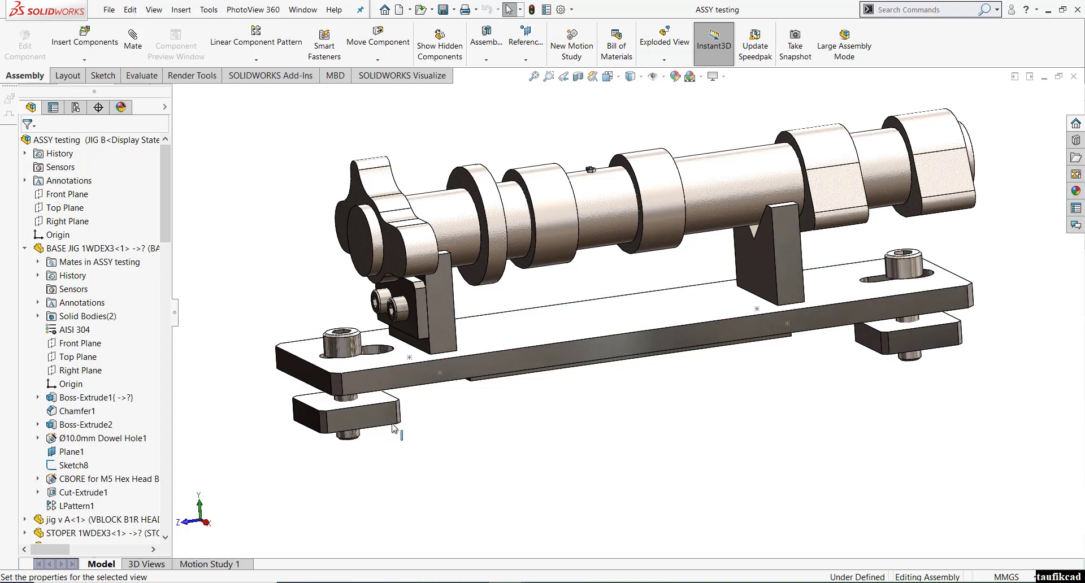
pyautogui.scroll(2, 932, 283)
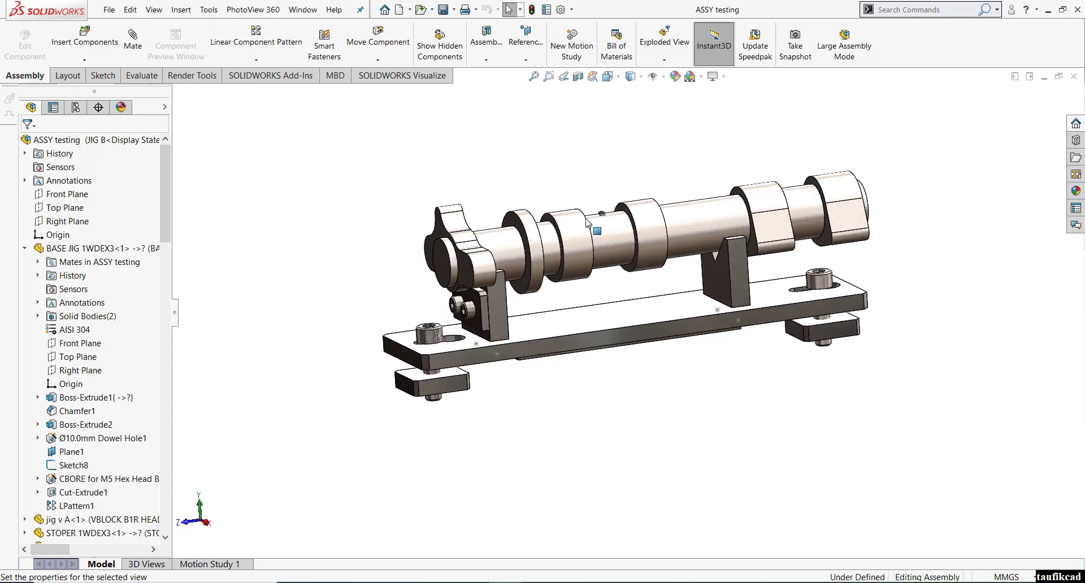
pyautogui.scroll(-2, 586, 219)
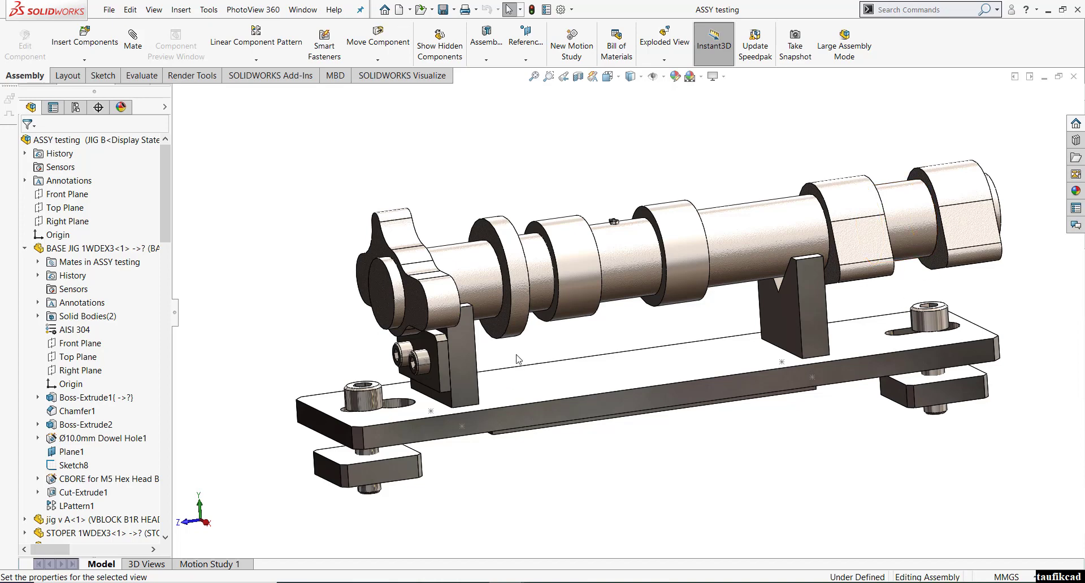
pyautogui.click(629, 77)
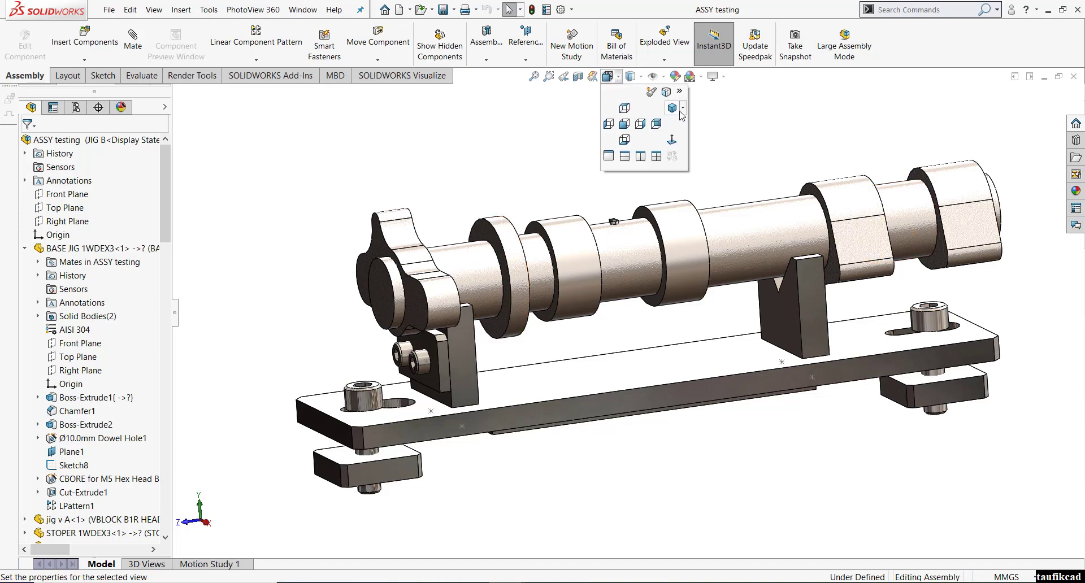
pyautogui.click(674, 115)
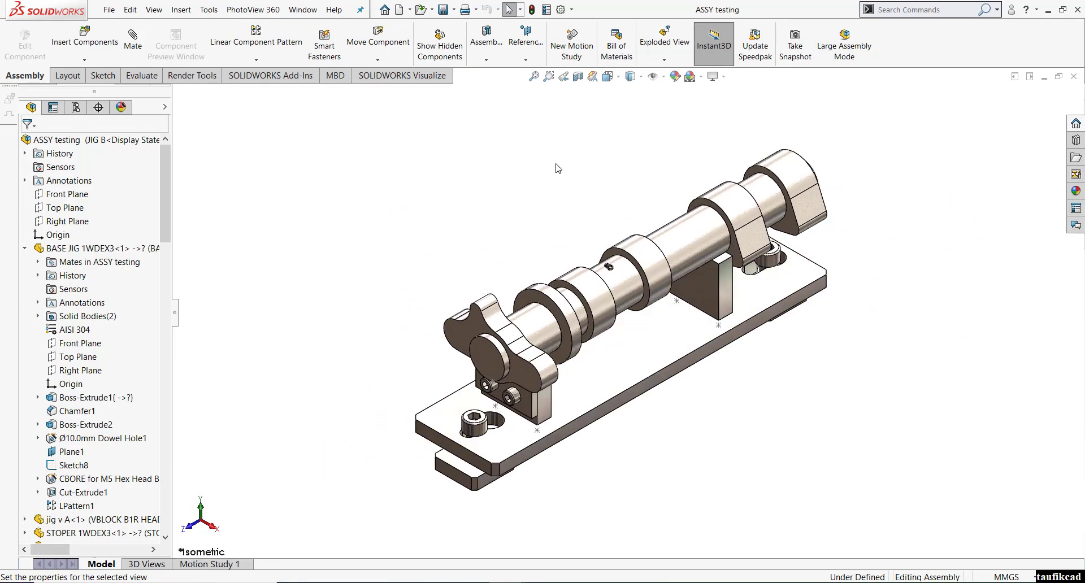
pyautogui.scroll(-2, 682, 341)
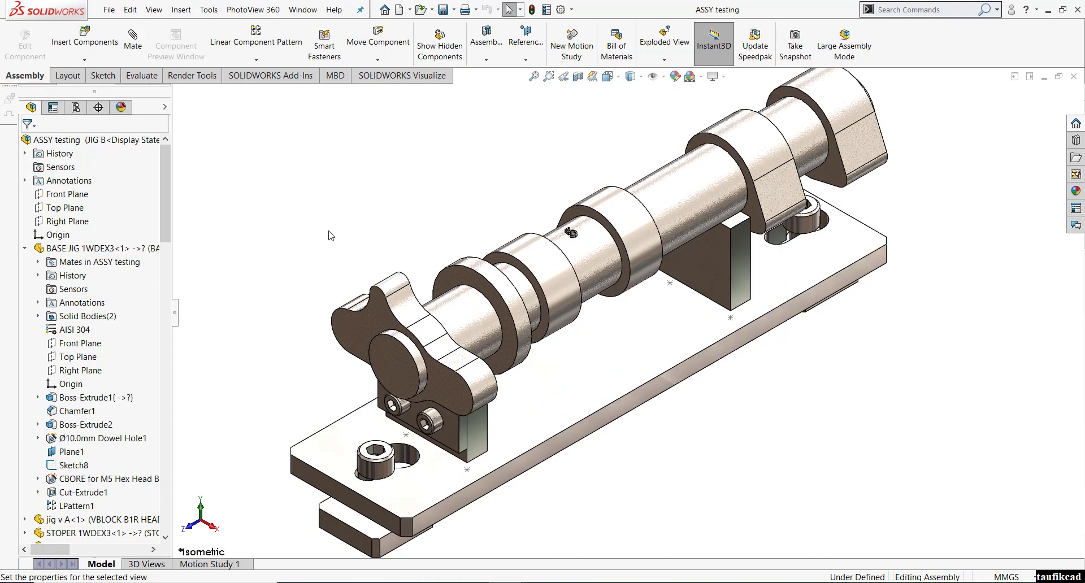
# Check the assembly's configuration list and locate the camshaft components at the end of the feature tree
pyautogui.click(75, 108)
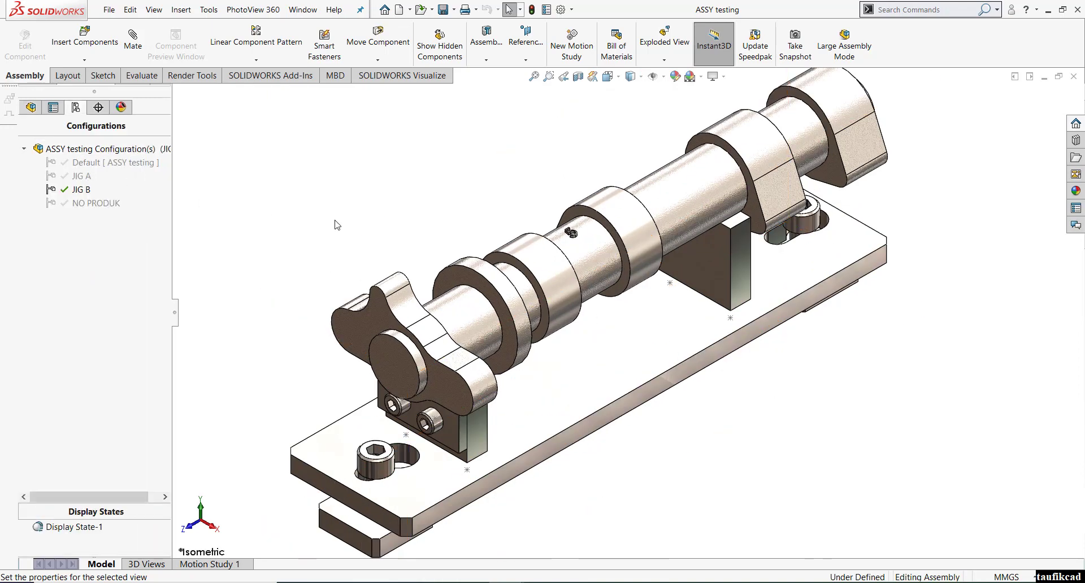
pyautogui.scroll(2, 337, 222)
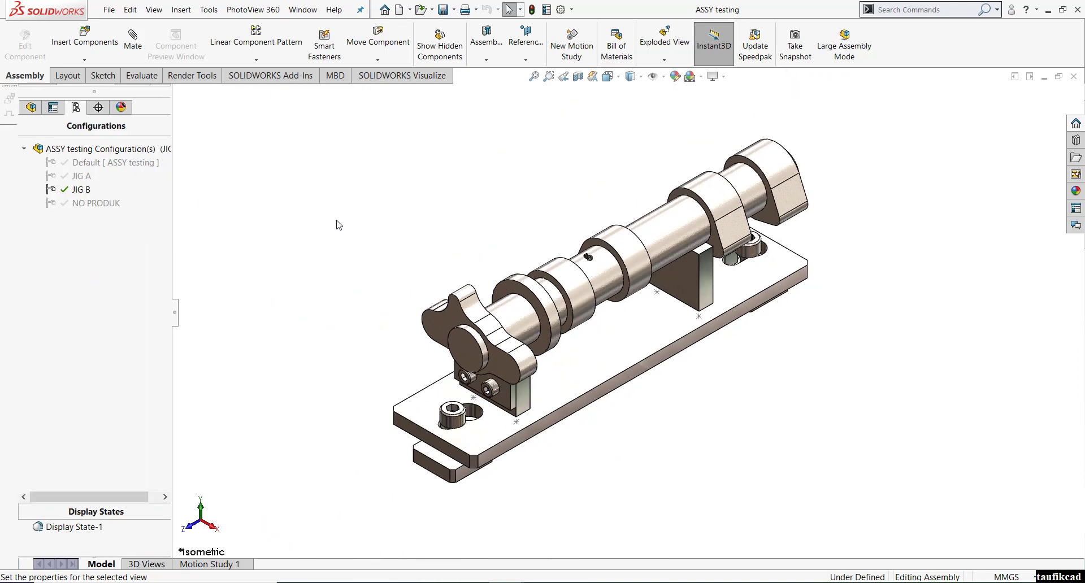
pyautogui.click(31, 108)
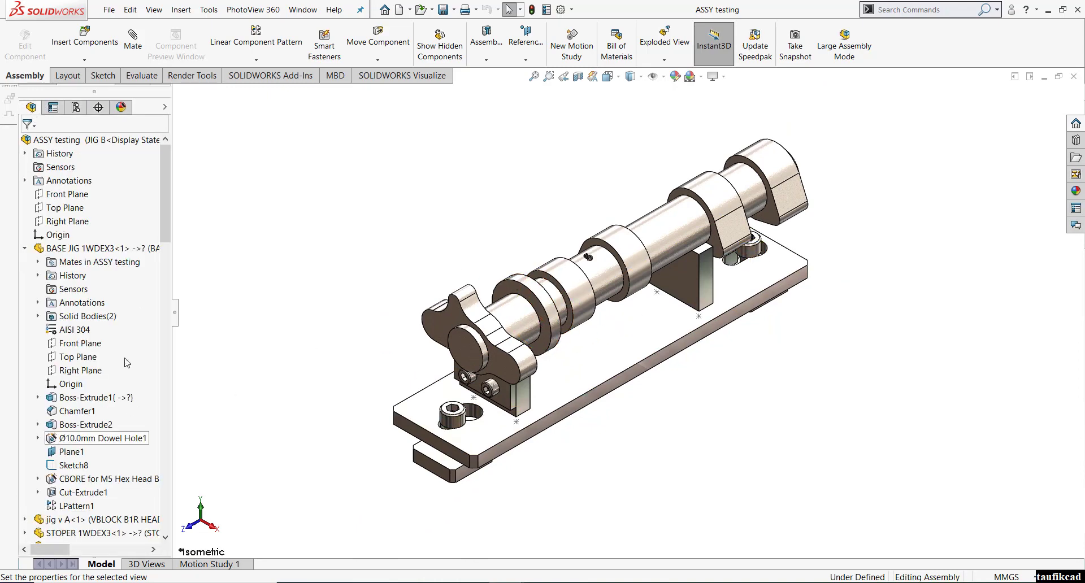
pyautogui.moveTo(162, 231); pyautogui.dragTo(171, 524)
pyautogui.click(519, 336)
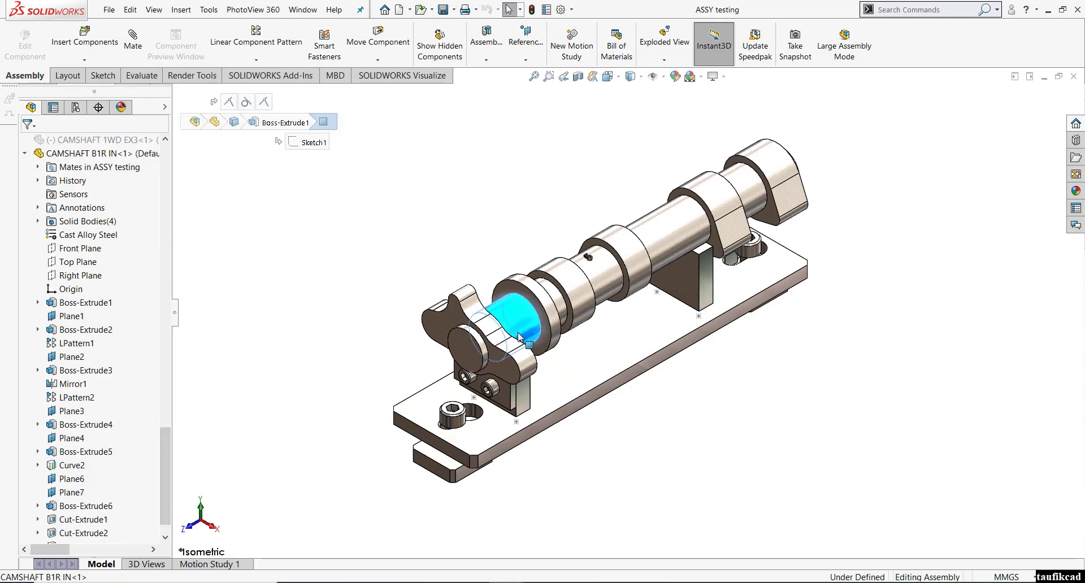
pyautogui.click(301, 338)
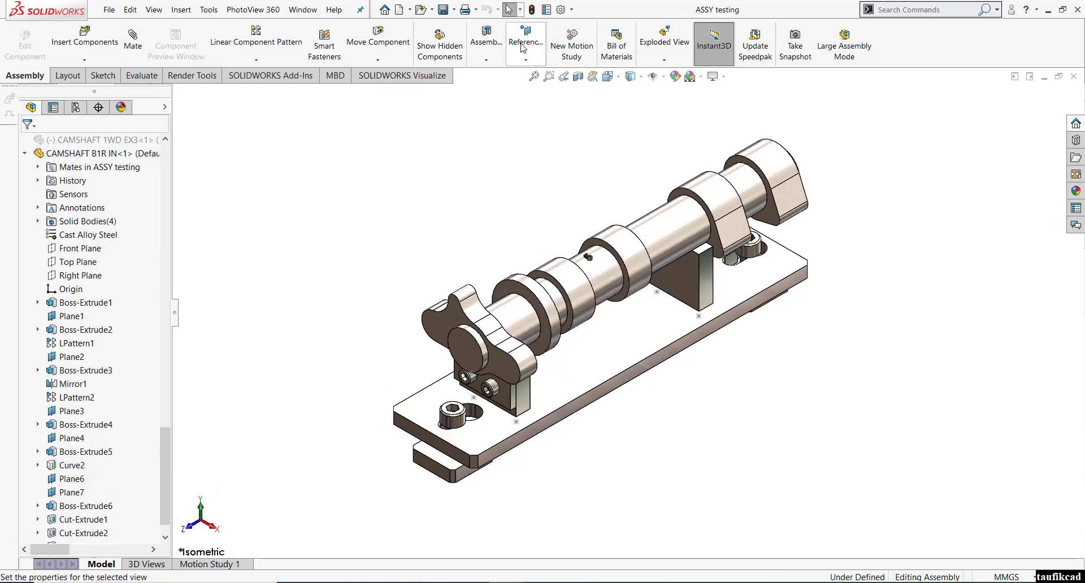
# Check the assembly for hidden components with the Select Hidden command
pyautogui.click(520, 9)
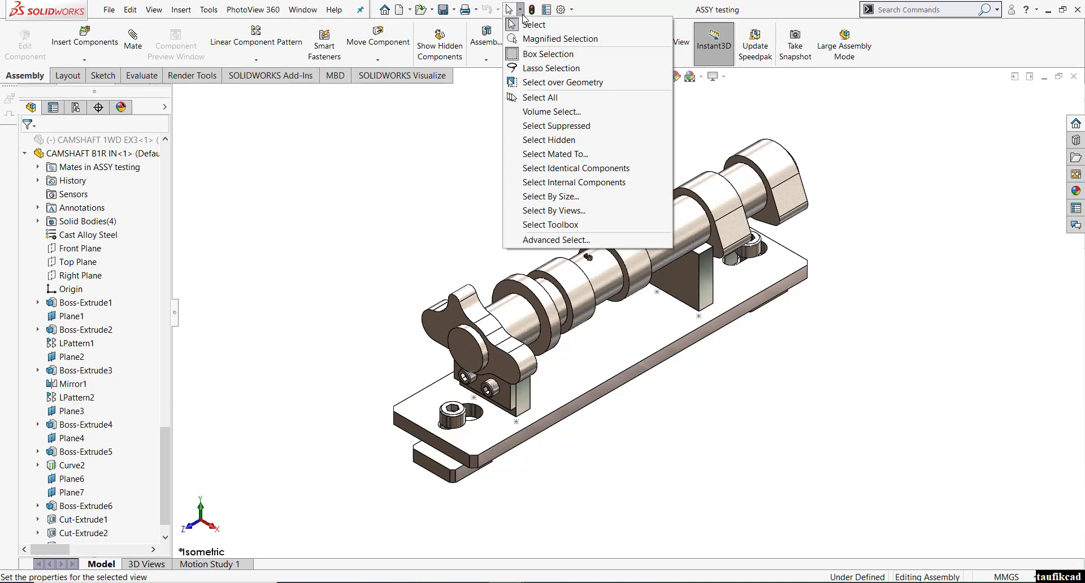
pyautogui.click(560, 139)
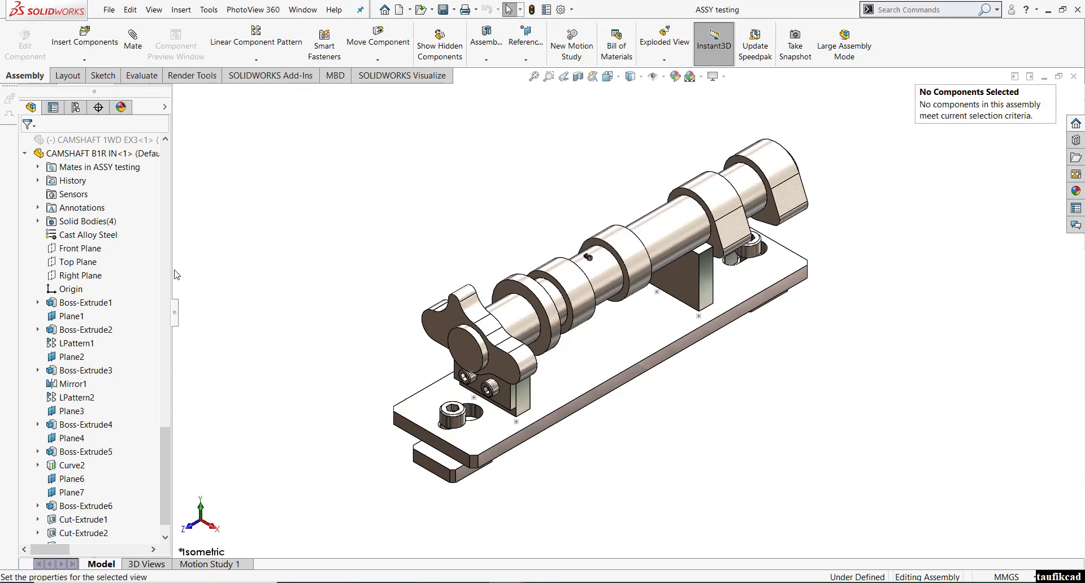
pyautogui.moveTo(168, 447); pyautogui.dragTo(192, 487)
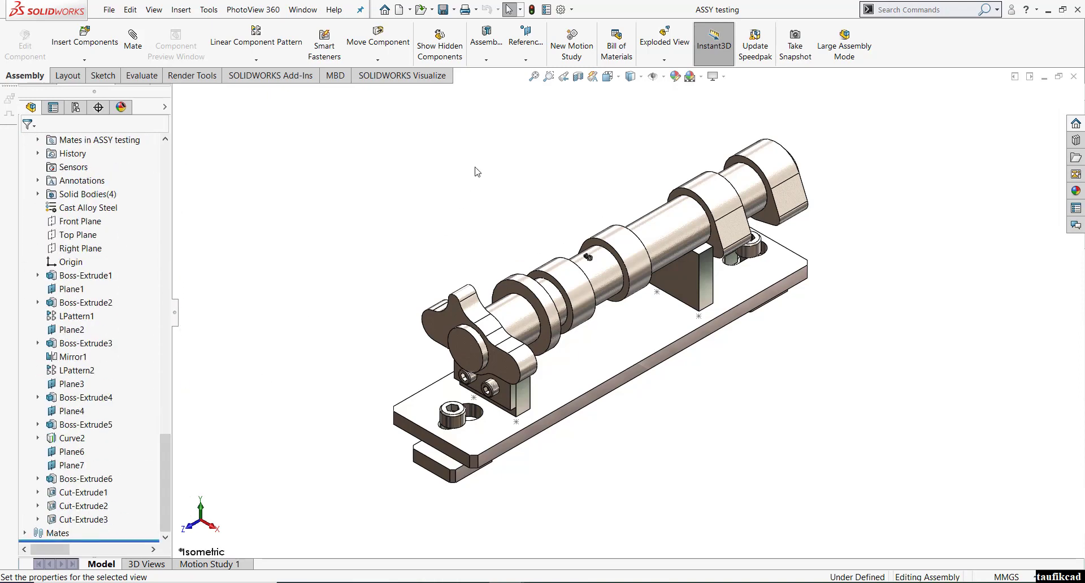
pyautogui.click(519, 9)
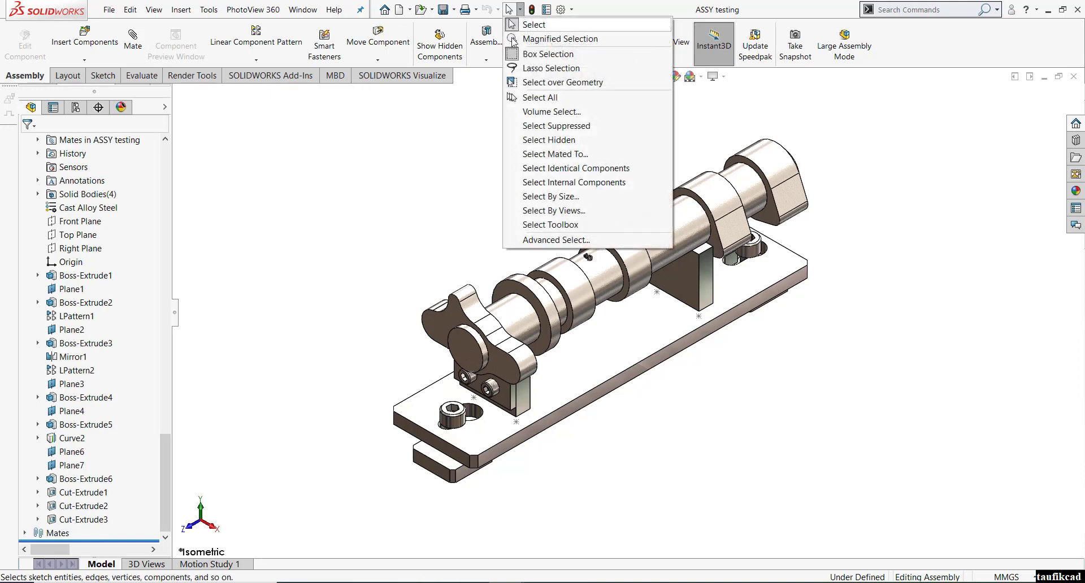
pyautogui.click(552, 141)
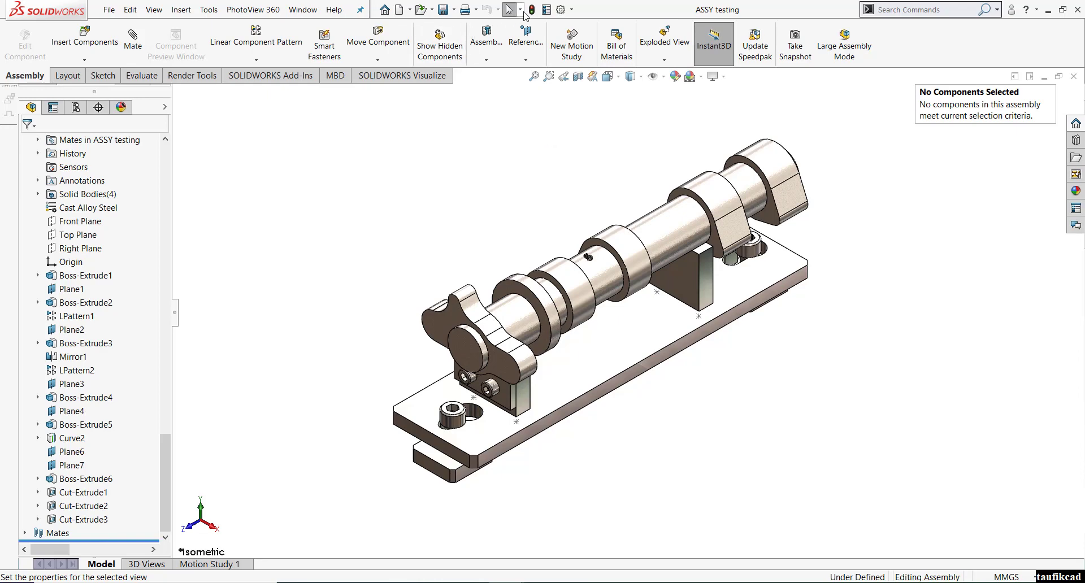
# Activate the JIG A configuration of the assembly
pyautogui.moveTo(166, 483)
pyautogui.mouseDown()
pyautogui.moveTo(169, 277)
pyautogui.moveTo(193, 165)
pyautogui.mouseUp()
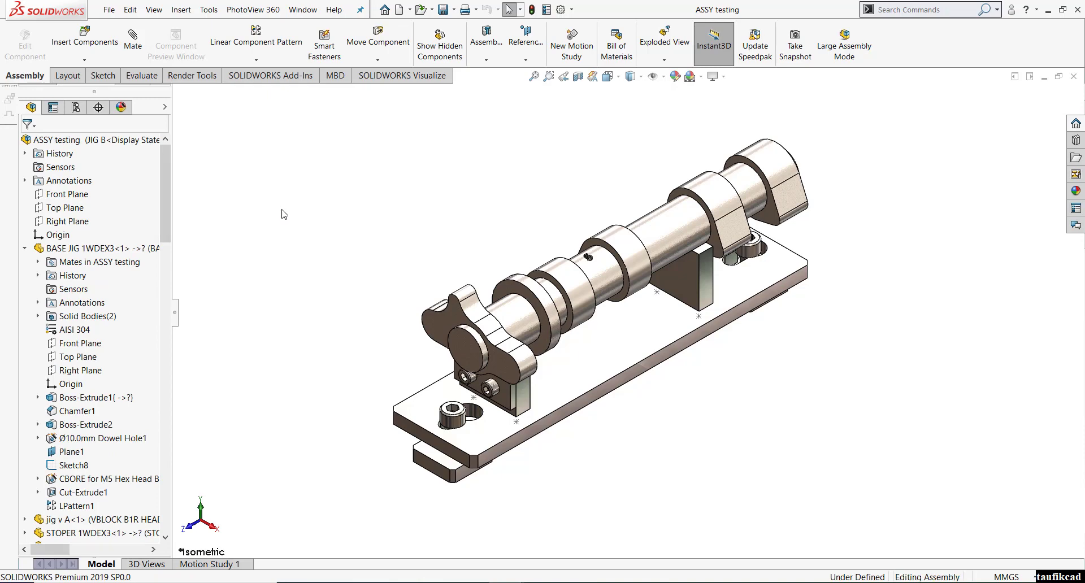
pyautogui.click(76, 108)
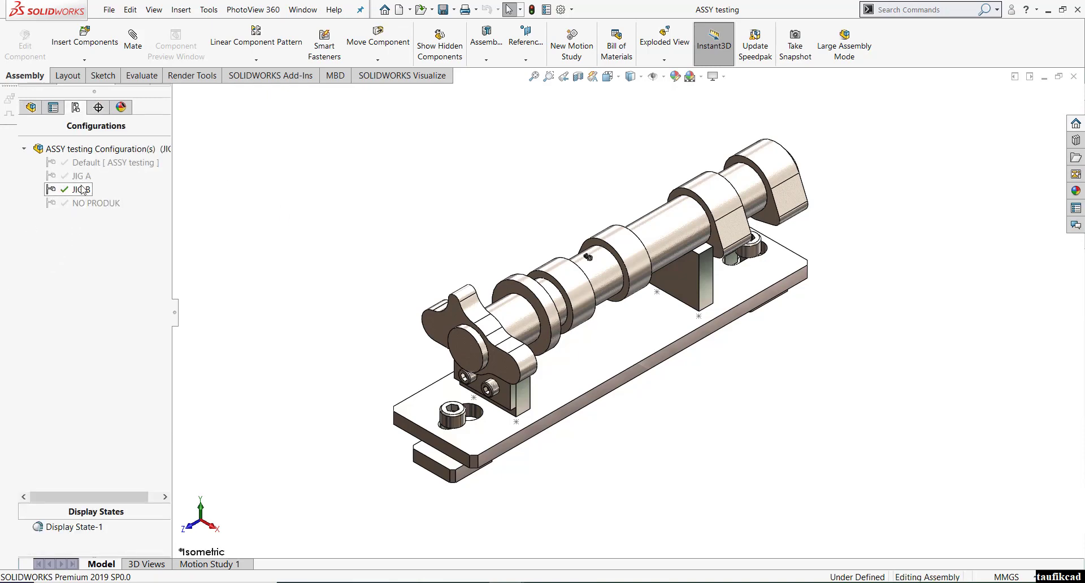
pyautogui.doubleClick(81, 176)
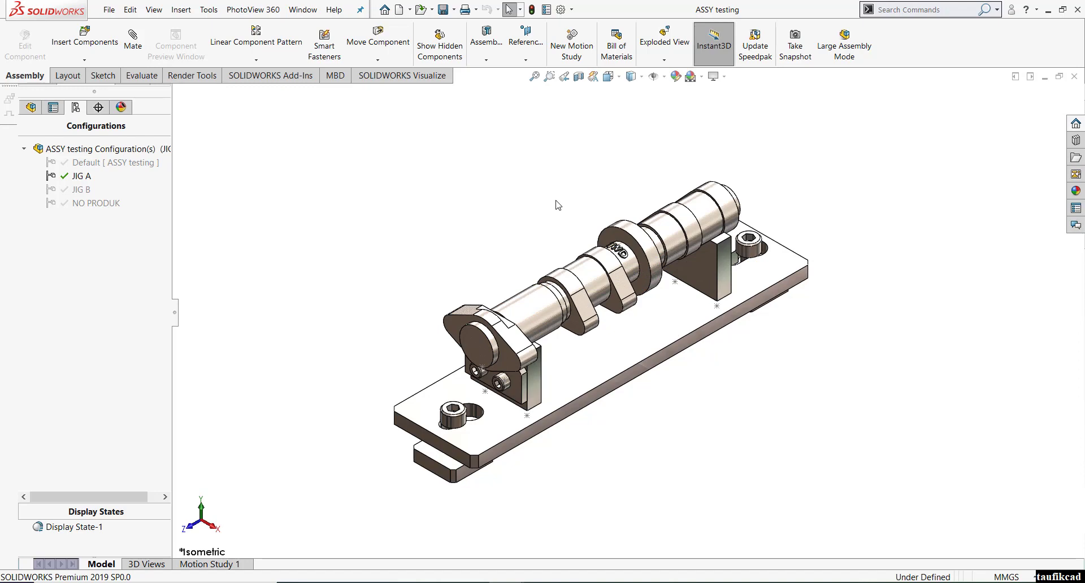
# Unsuppress the CAMSHAFT B1R IN component in the JIG A configuration and inspect it together with the other camshaft
pyautogui.click(31, 107)
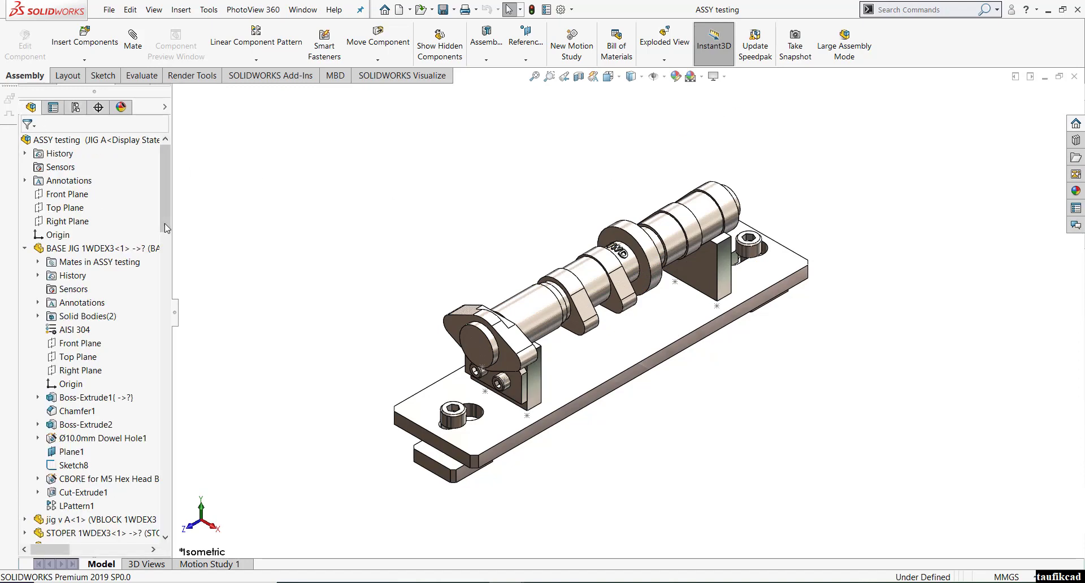
pyautogui.moveTo(167, 222); pyautogui.dragTo(181, 523)
pyautogui.click(125, 520)
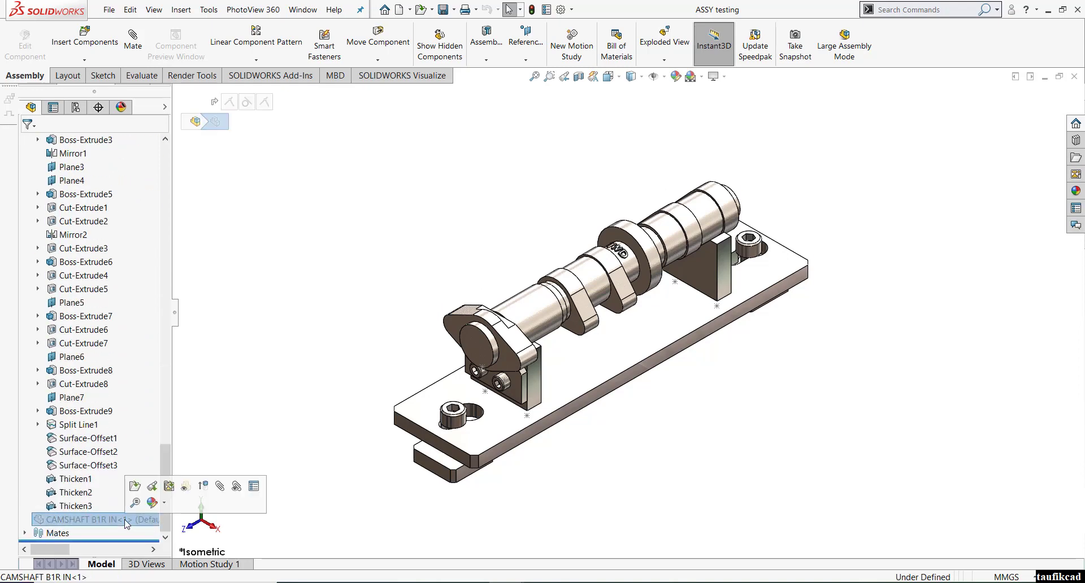
pyautogui.click(204, 489)
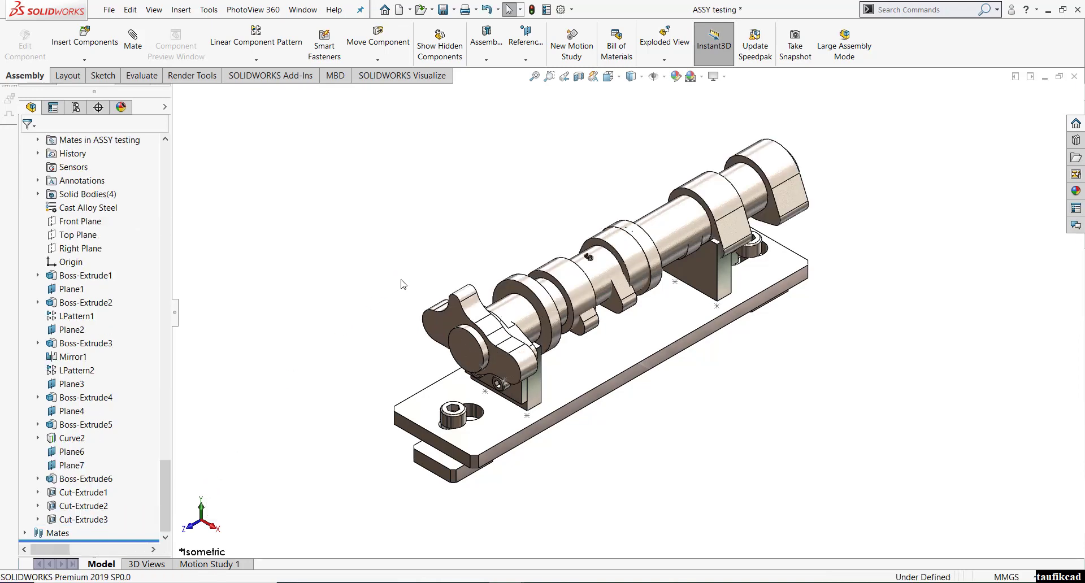
pyautogui.moveTo(630, 337); pyautogui.dragTo(554, 316, button='middle')
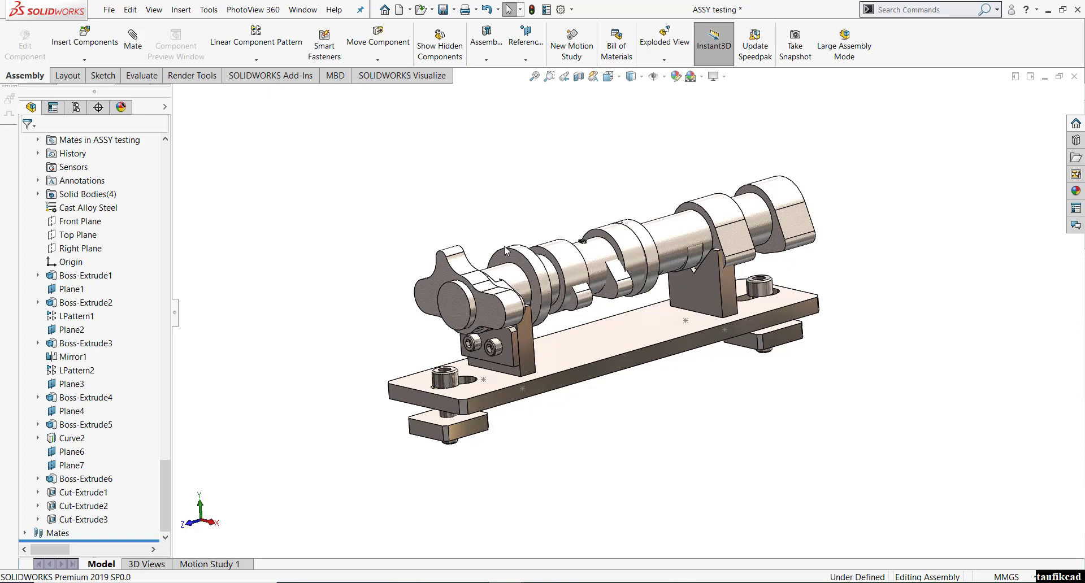
# Activate the JIG B configuration, unsuppress the CAMSHAFT 1WD EX3 component in it and inspect both camshafts together
pyautogui.click(76, 108)
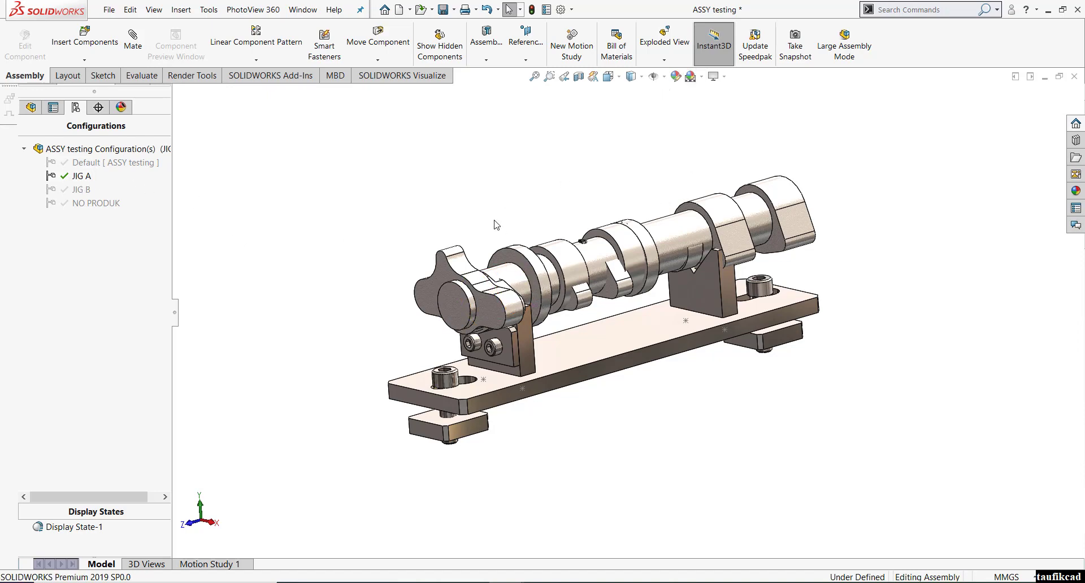
pyautogui.doubleClick(76, 193)
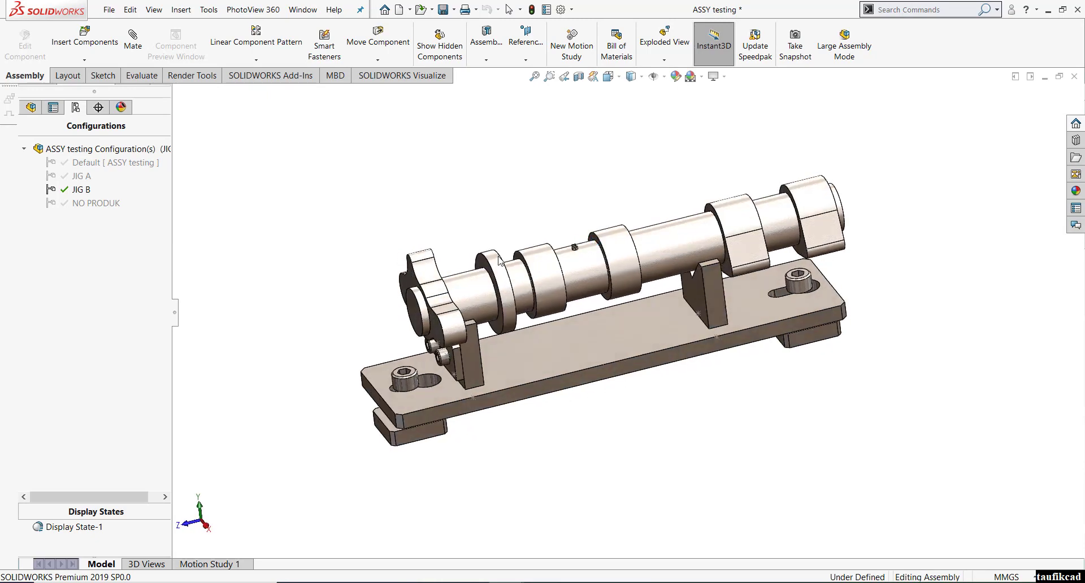
pyautogui.click(30, 107)
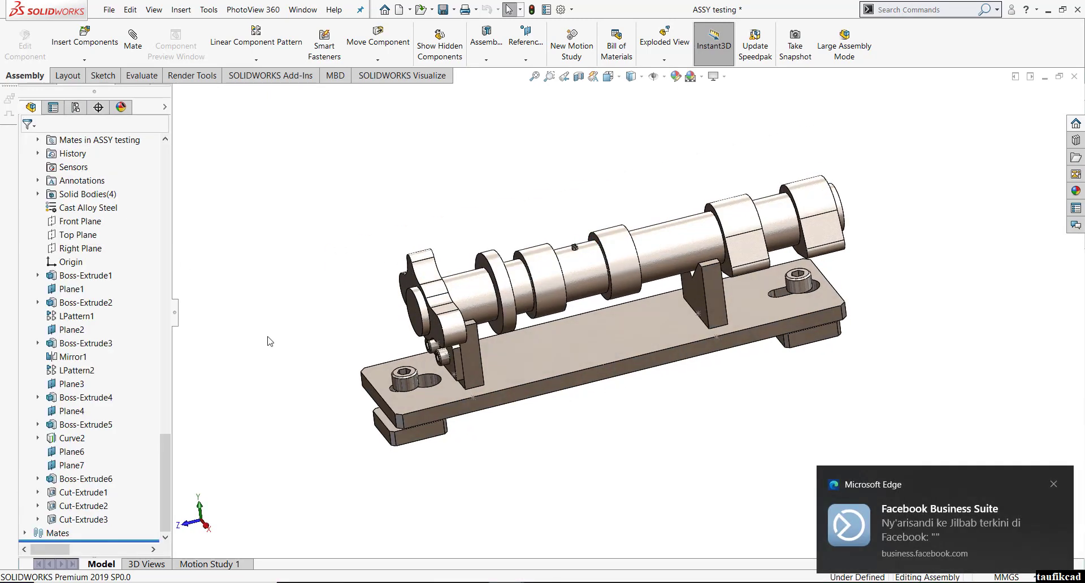
pyautogui.click(1054, 484)
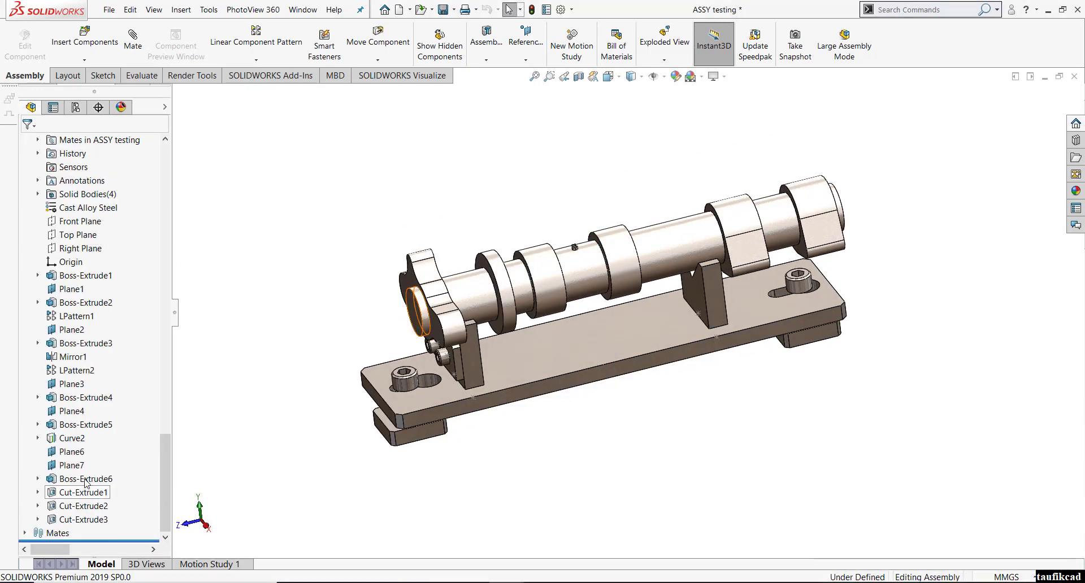
pyautogui.scroll(3, 101, 401)
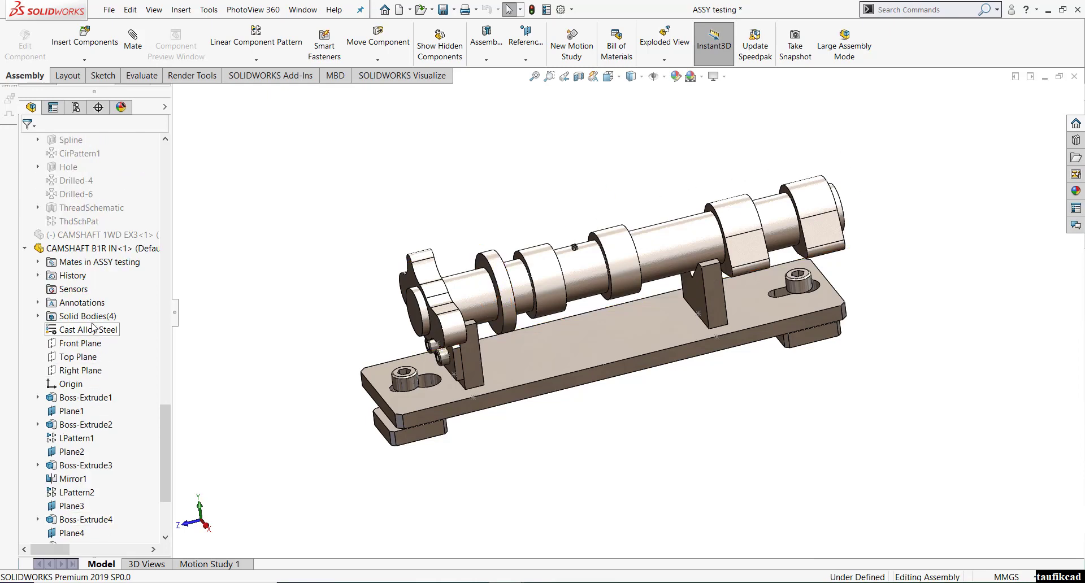
pyautogui.click(96, 235)
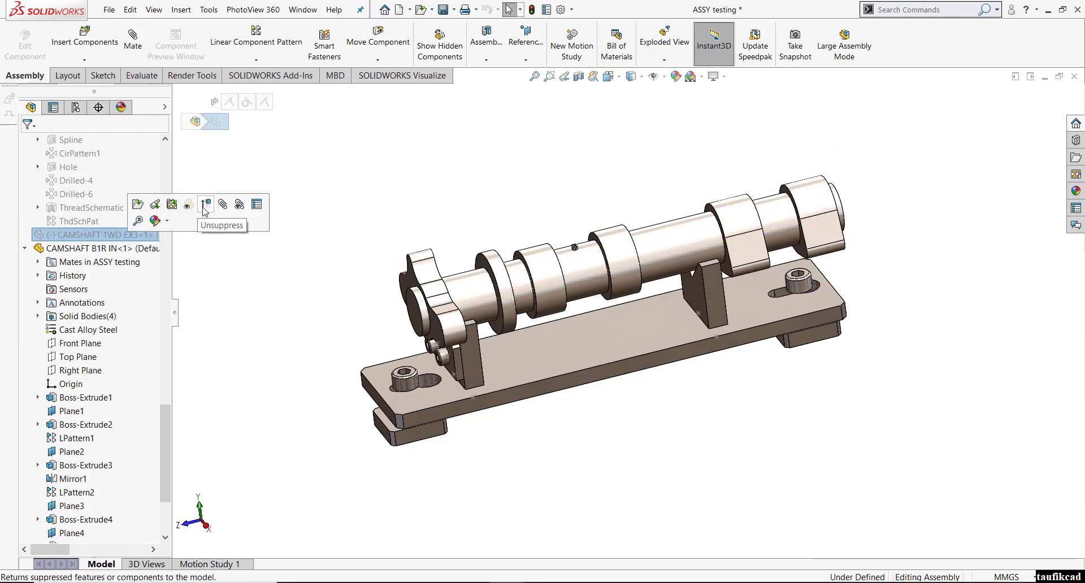
pyautogui.click(207, 212)
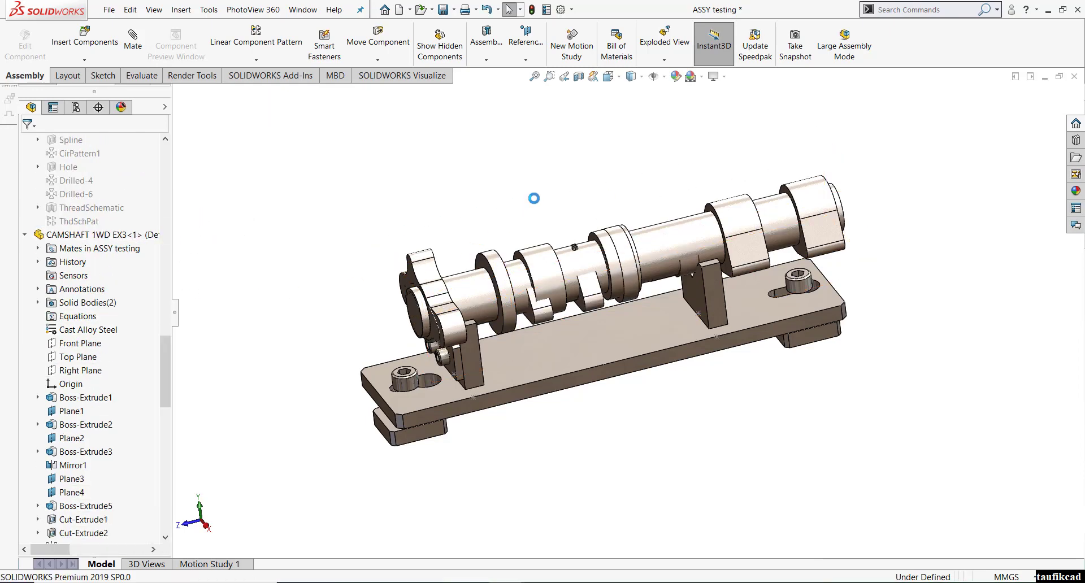
pyautogui.moveTo(511, 299)
pyautogui.mouseDown(button='middle')
pyautogui.moveTo(613, 287)
pyautogui.moveTo(520, 303)
pyautogui.mouseUp(button='middle')
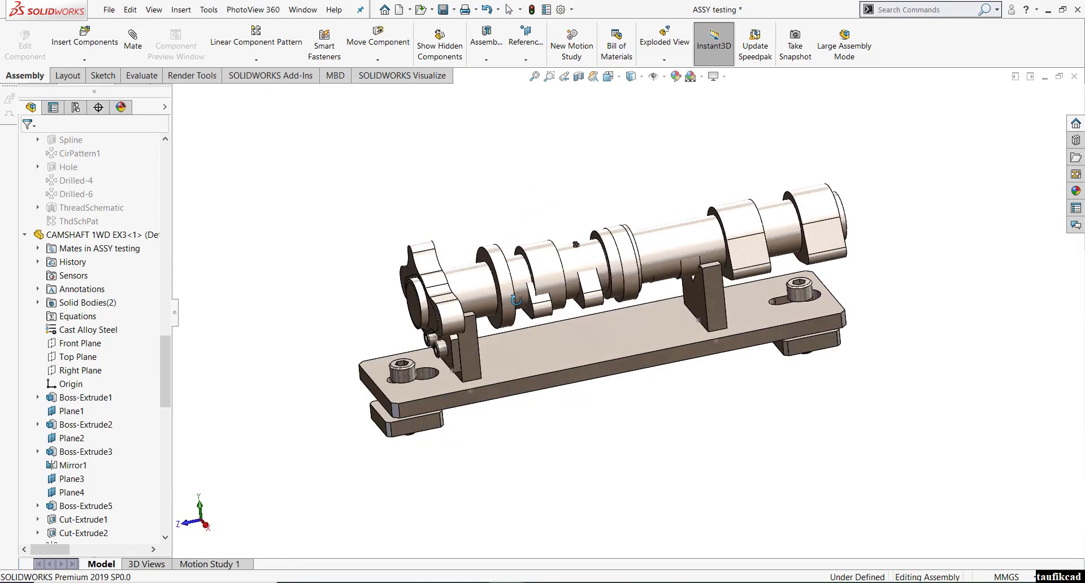
pyautogui.scroll(-2, 521, 304)
pyautogui.scroll(-1, 520, 300)
pyautogui.scroll(2, 515, 301)
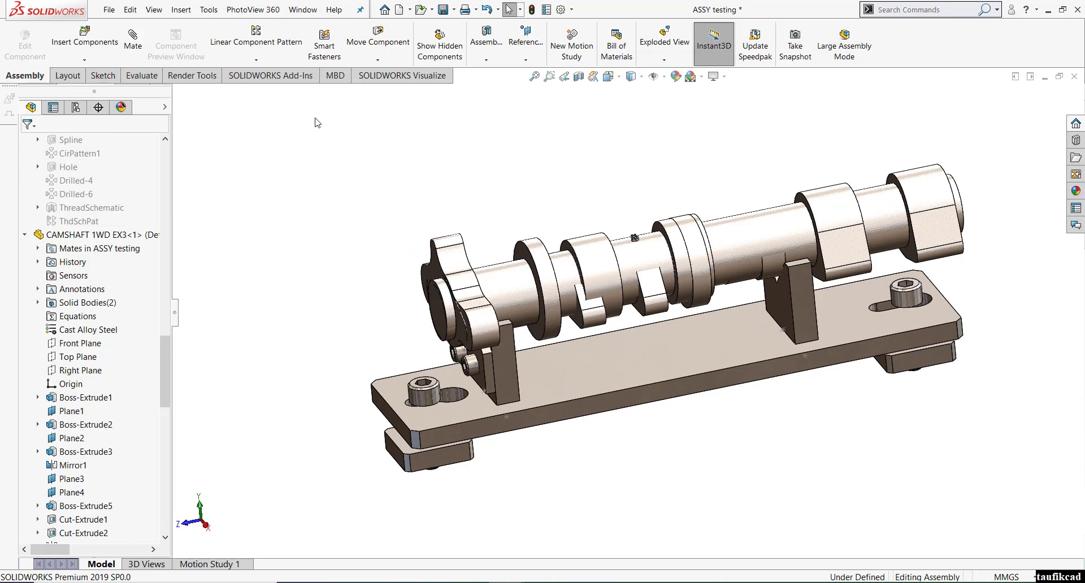
# Delete the JIG A configuration from the assembly
pyautogui.click(76, 107)
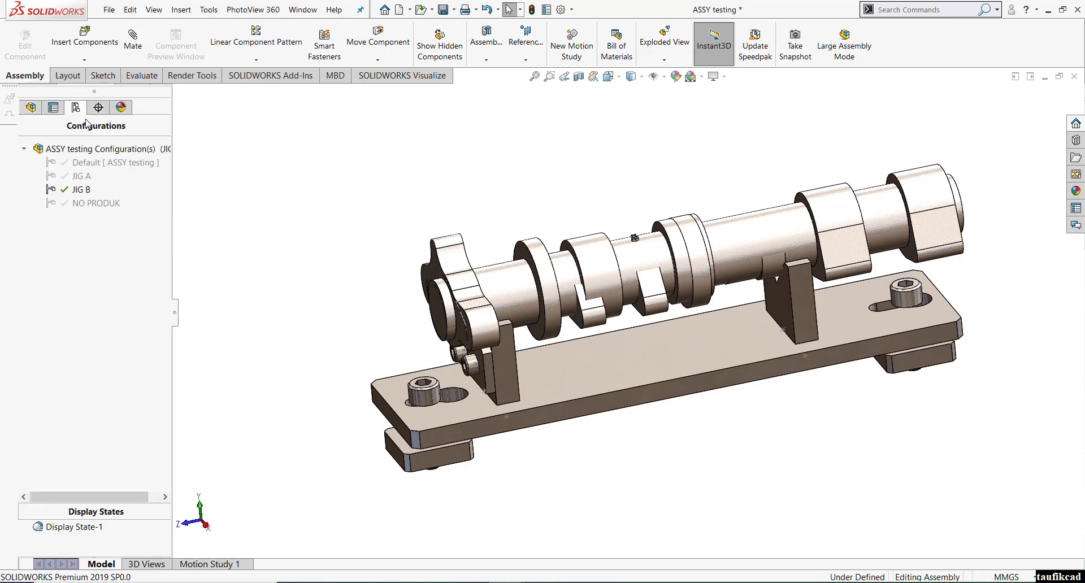
pyautogui.rightClick(86, 176)
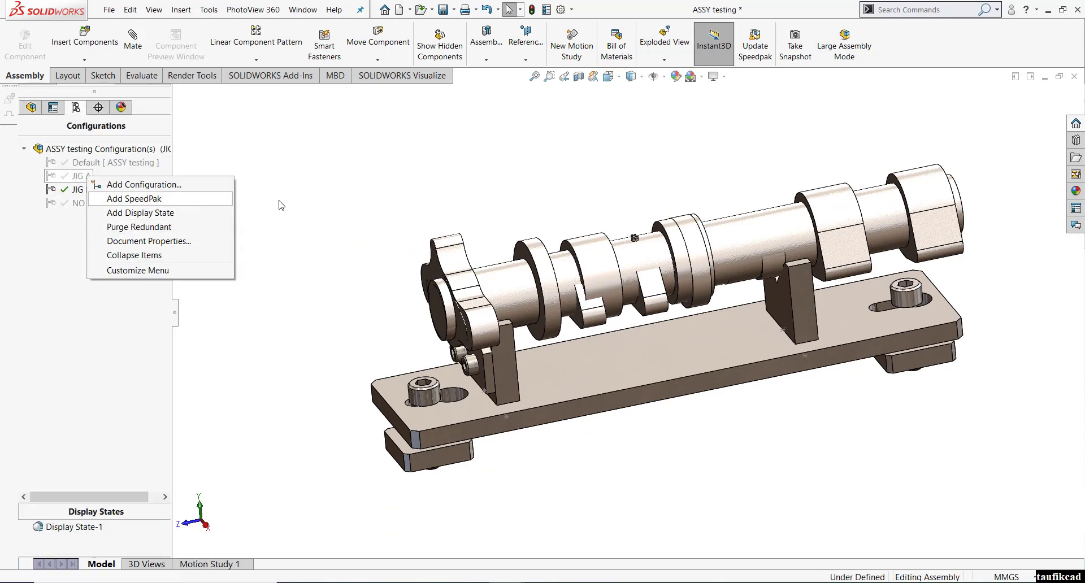
pyautogui.click(280, 202)
pyautogui.click(527, 11)
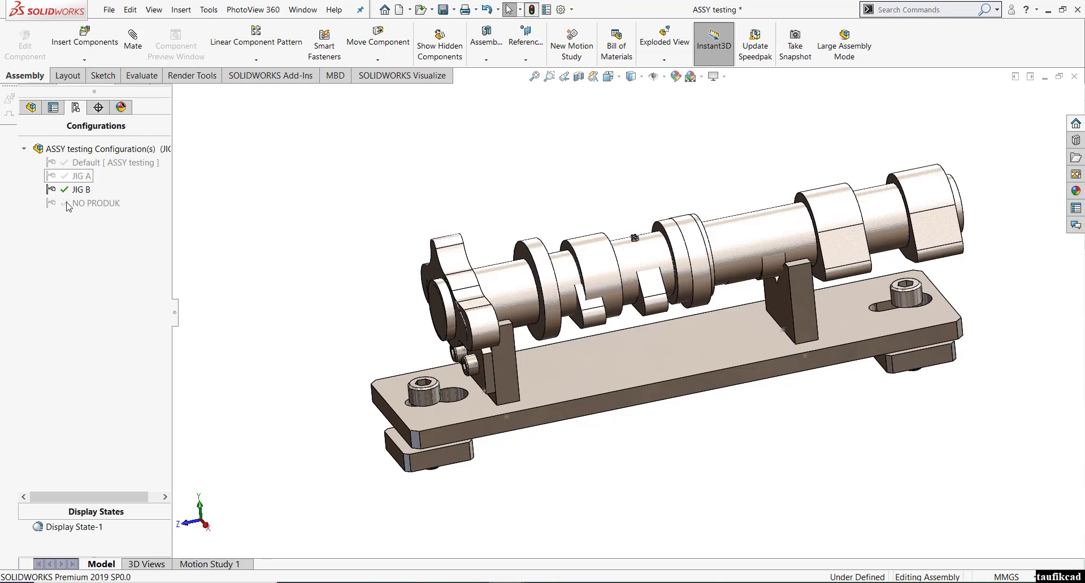
pyautogui.rightClick(79, 179)
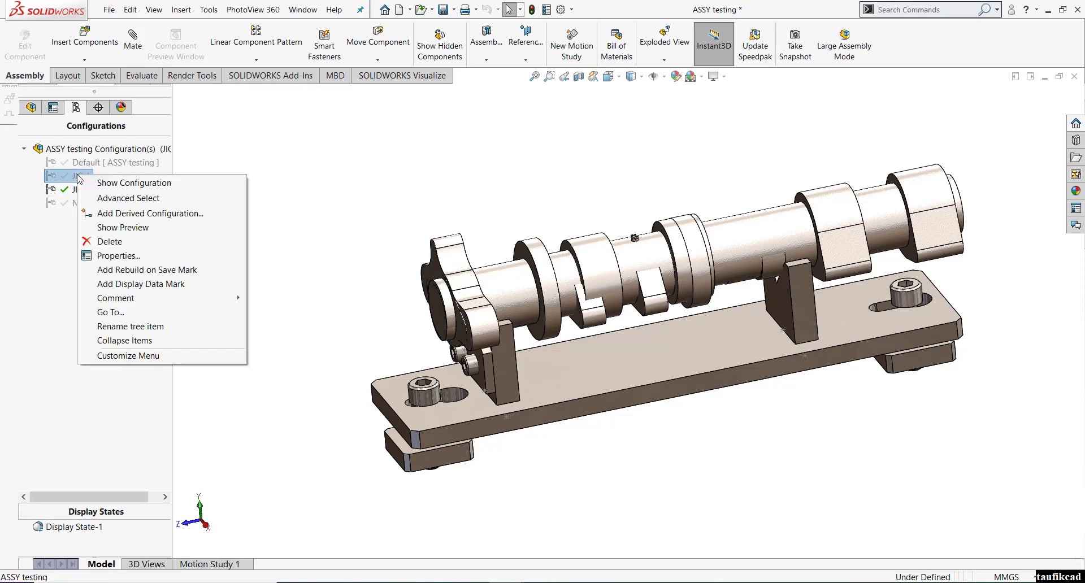
pyautogui.click(106, 242)
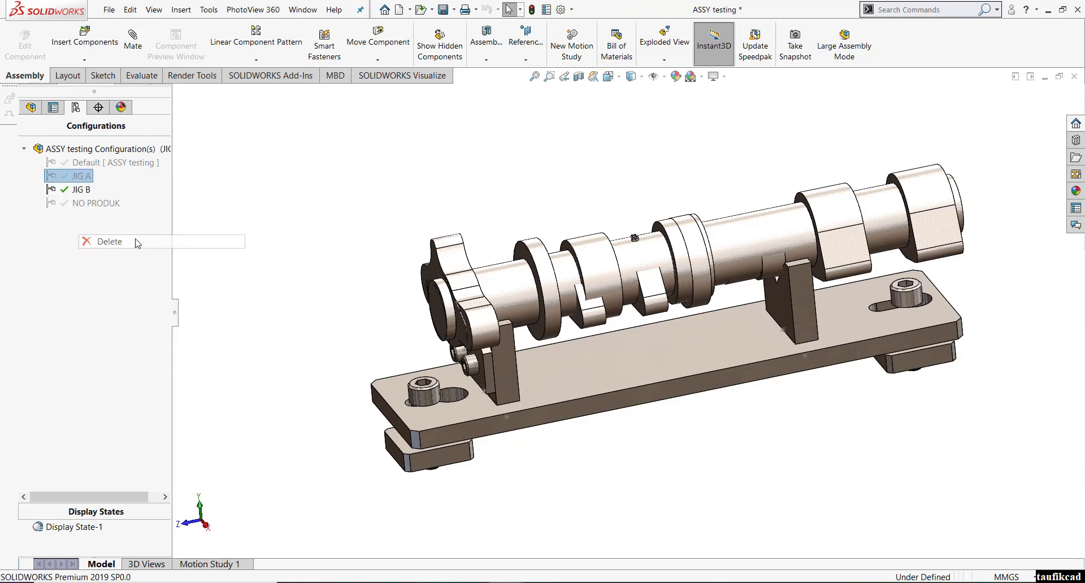
pyautogui.click(610, 234)
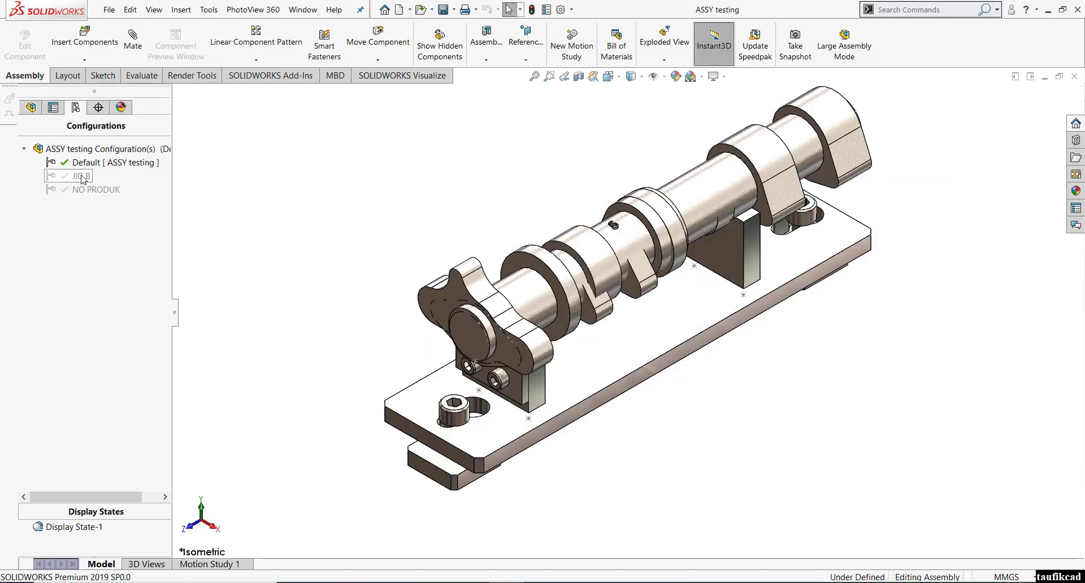
# Delete the JIG B configuration and save the assembly
pyautogui.rightClick(83, 178)
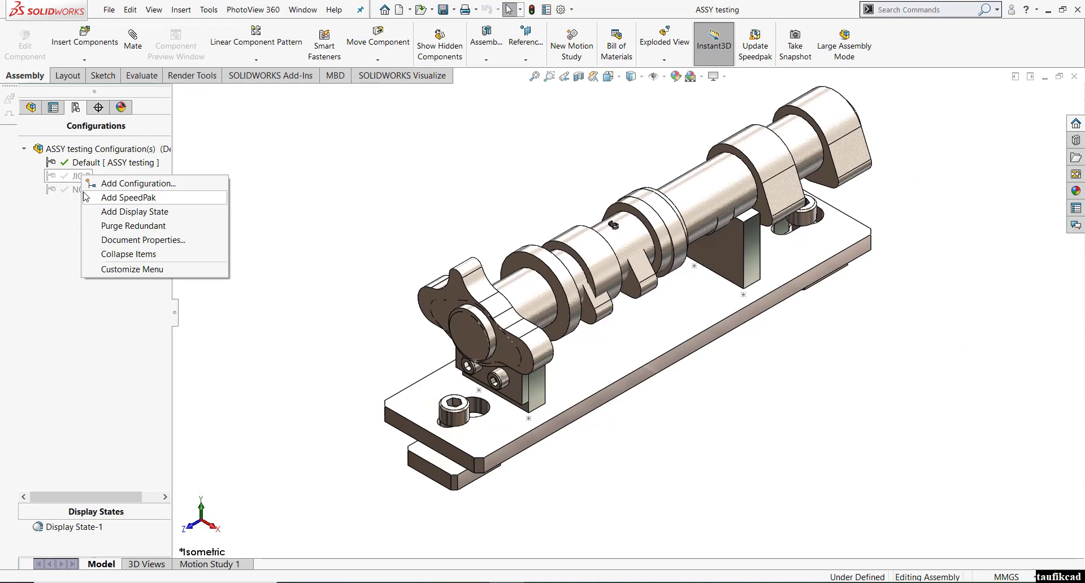
pyautogui.click(71, 190)
pyautogui.rightClick(70, 191)
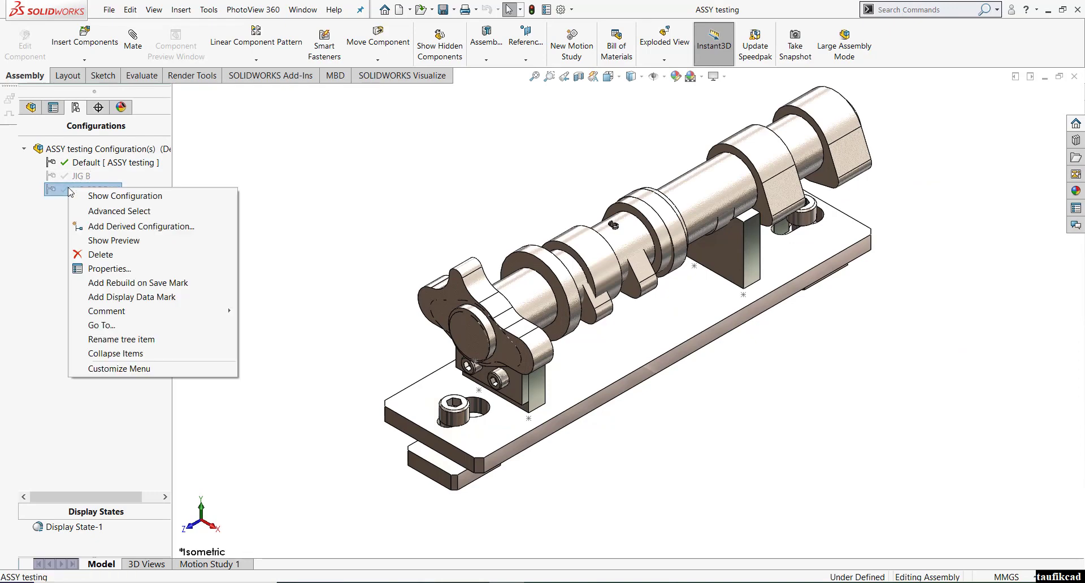
pyautogui.click(69, 176)
pyautogui.rightClick(57, 178)
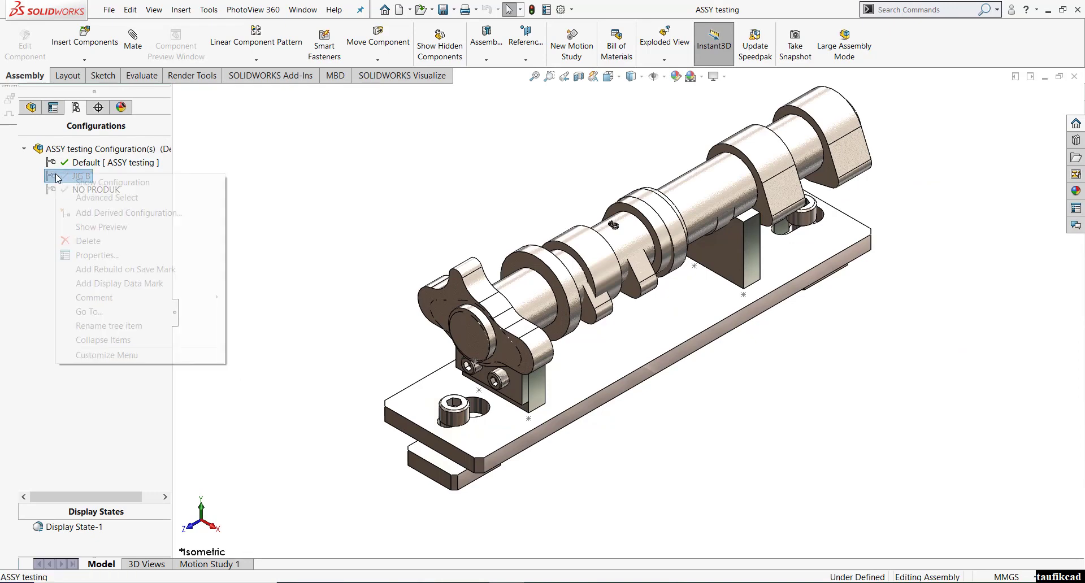
pyautogui.click(80, 242)
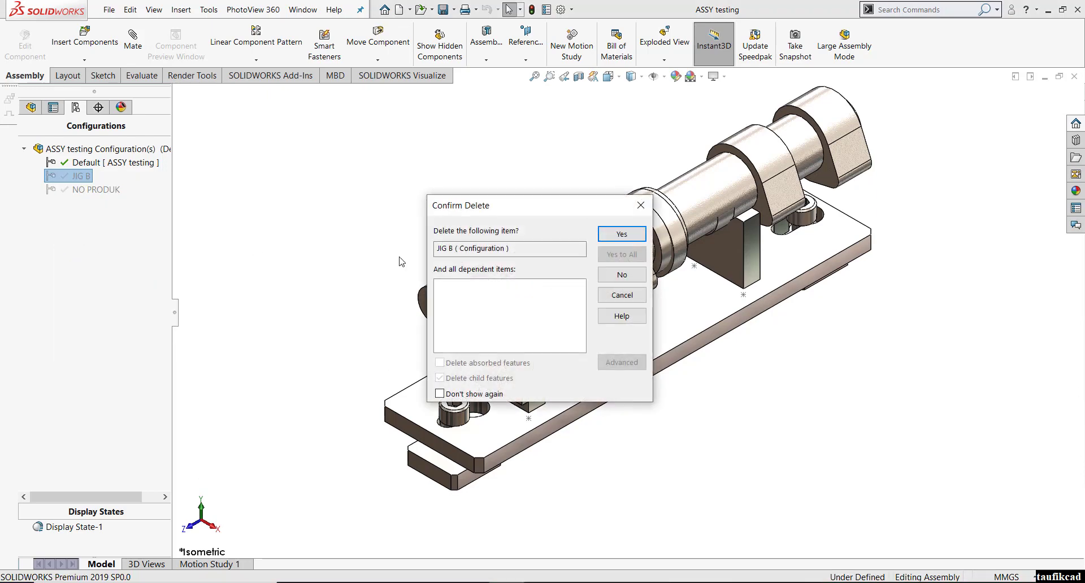
pyautogui.click(622, 234)
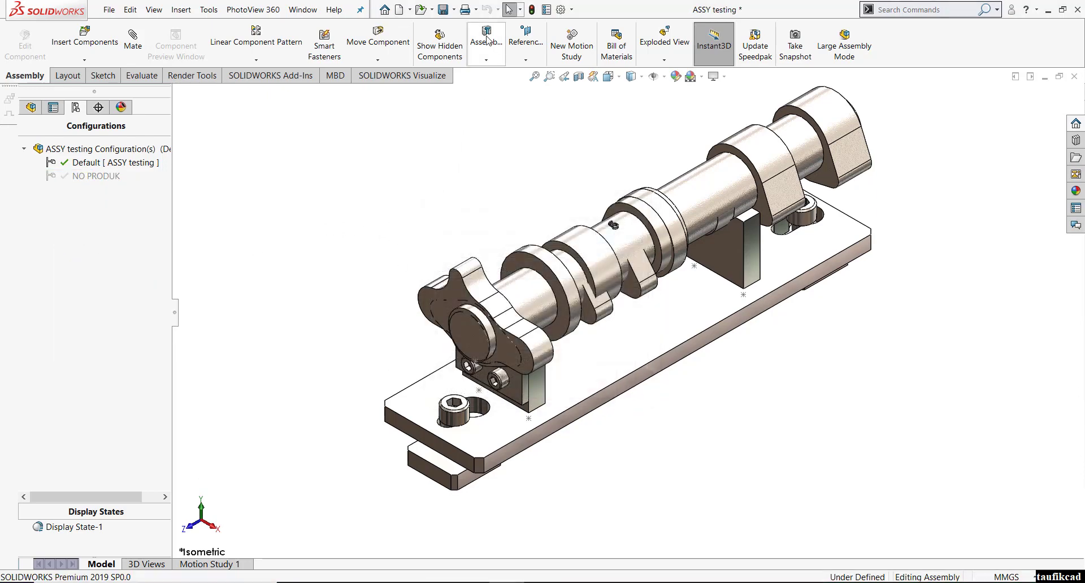
pyautogui.click(443, 9)
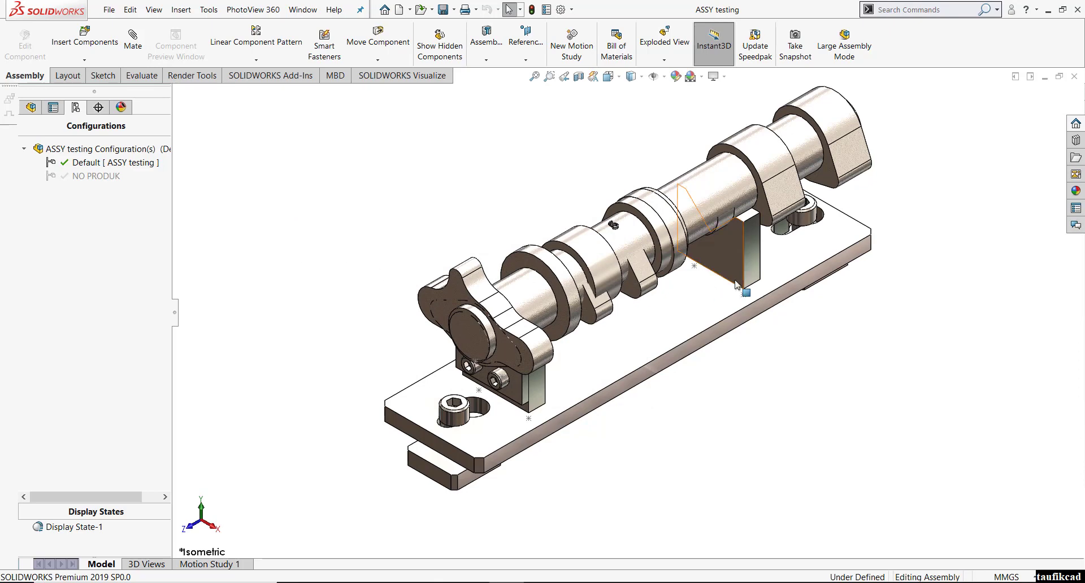
# Hide the CAMSHAFT B1R IN component in the Default configuration, and undo the change
pyautogui.scroll(-2, 737, 286)
pyautogui.scroll(2, 738, 286)
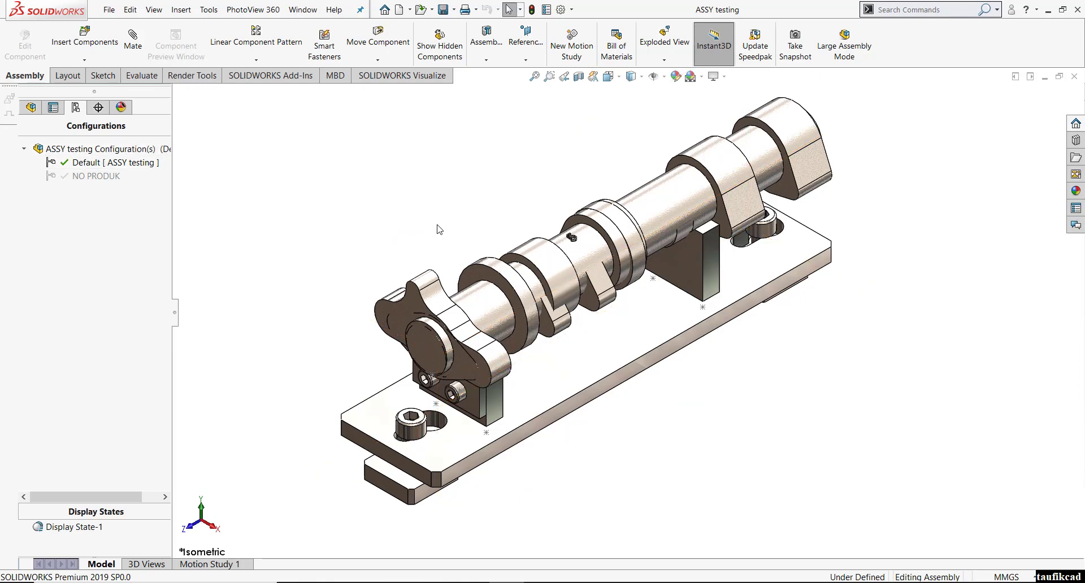
pyautogui.click(817, 169)
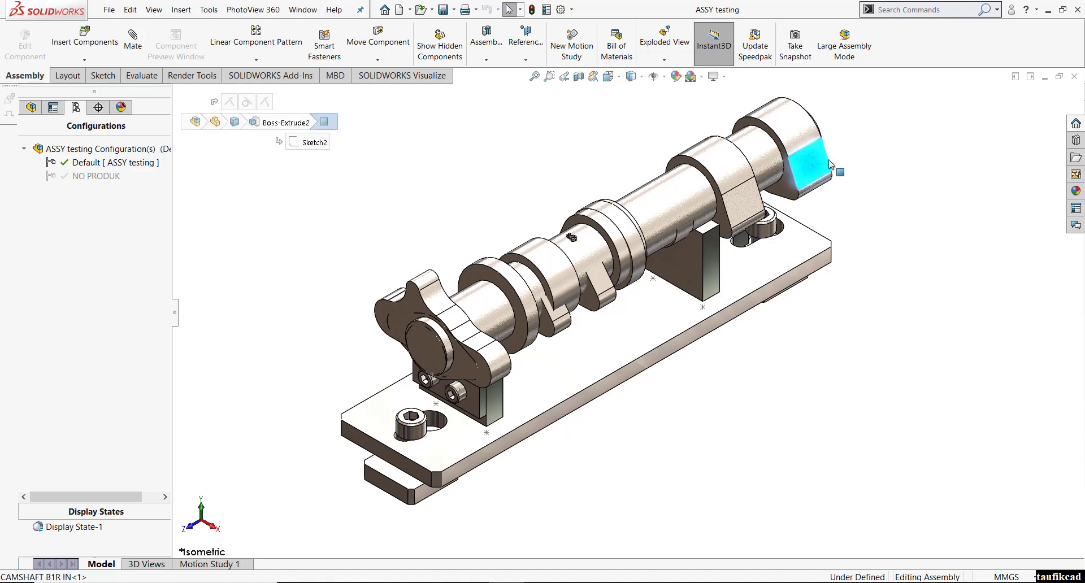
pyautogui.click(914, 100)
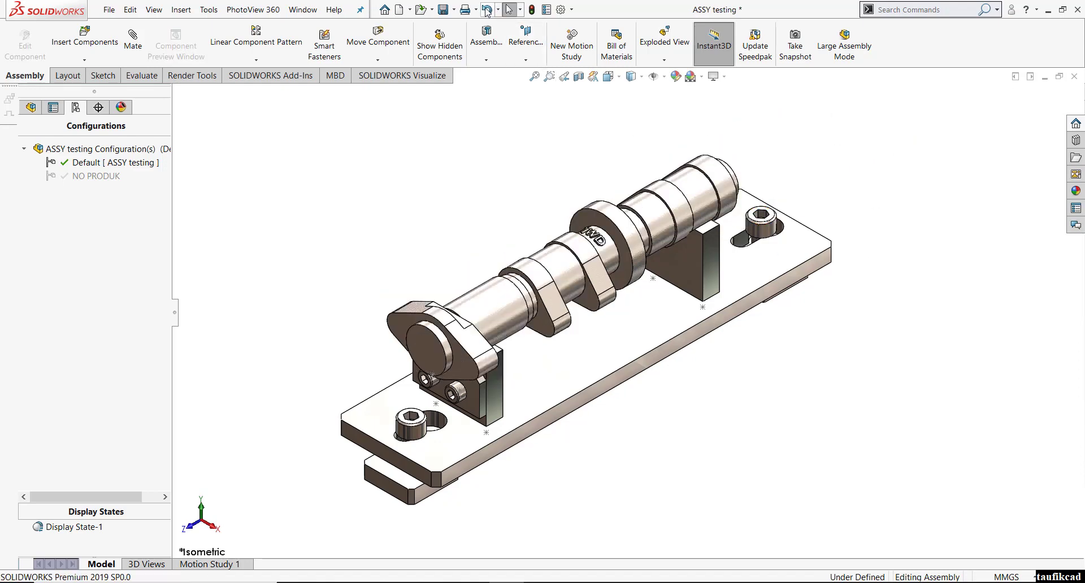
pyautogui.click(487, 9)
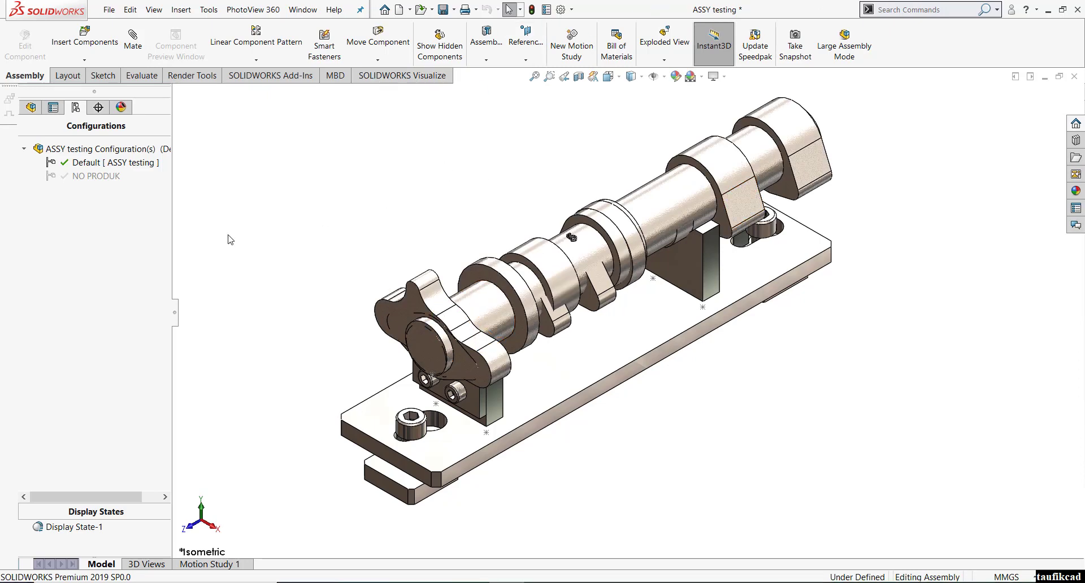
# Add a configuration named JIG A with its description used in the bill of materials and the part number set to Configuration Name
pyautogui.rightClick(59, 151)
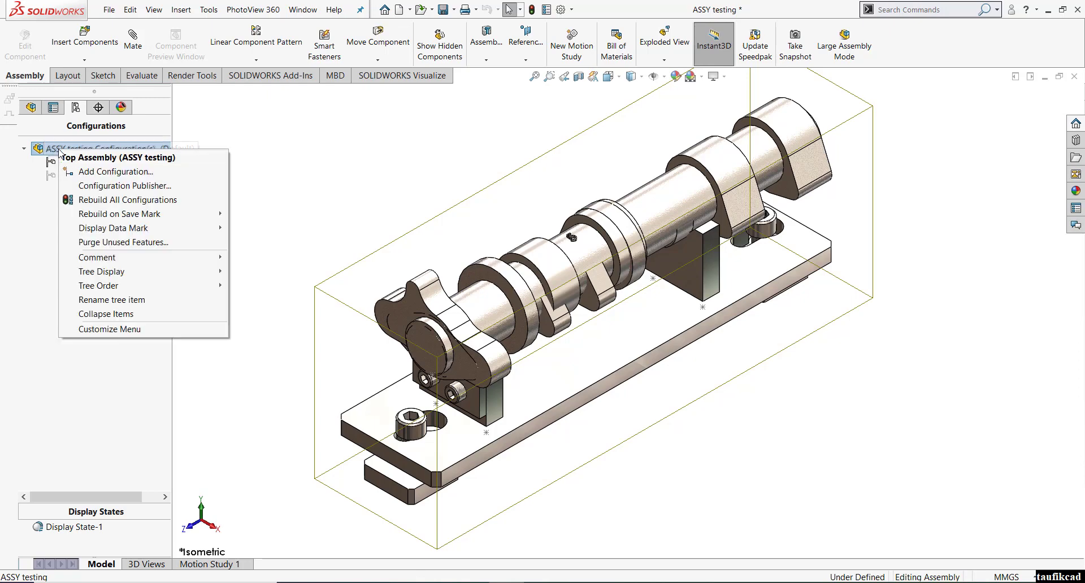
pyautogui.click(67, 172)
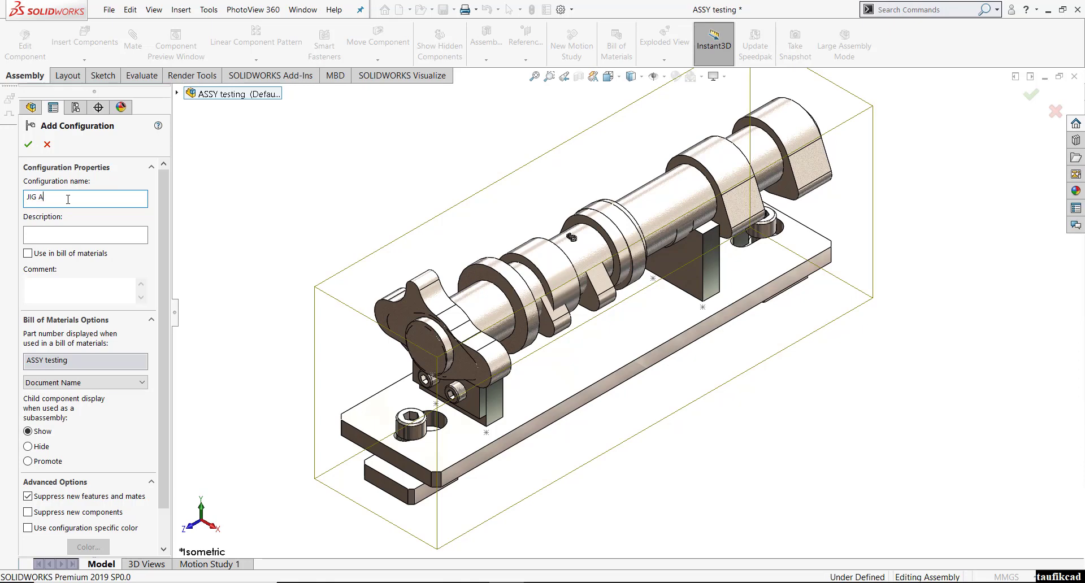
pyautogui.click(60, 253)
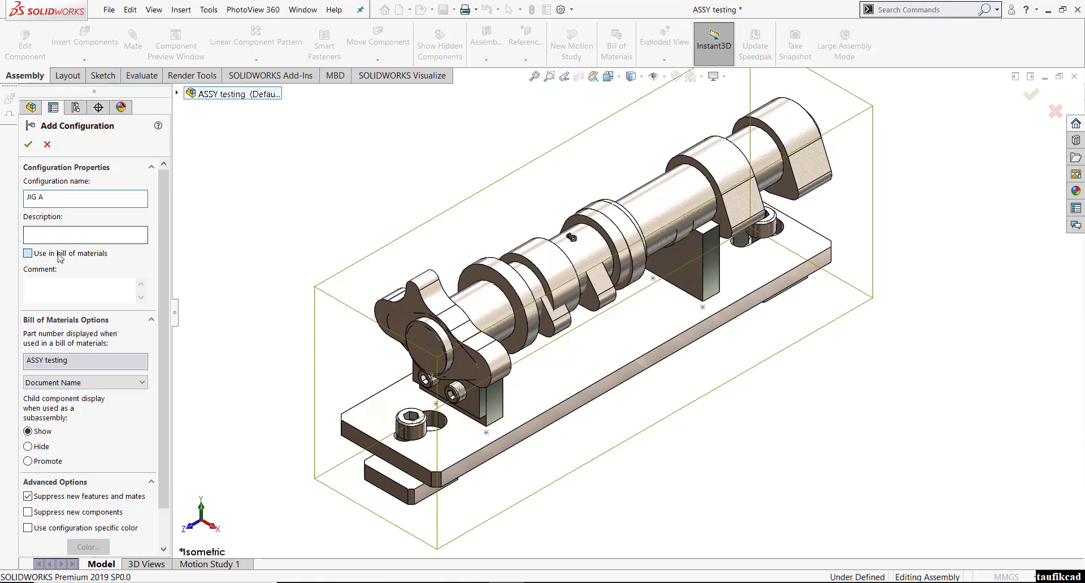
pyautogui.click(98, 384)
pyautogui.click(93, 403)
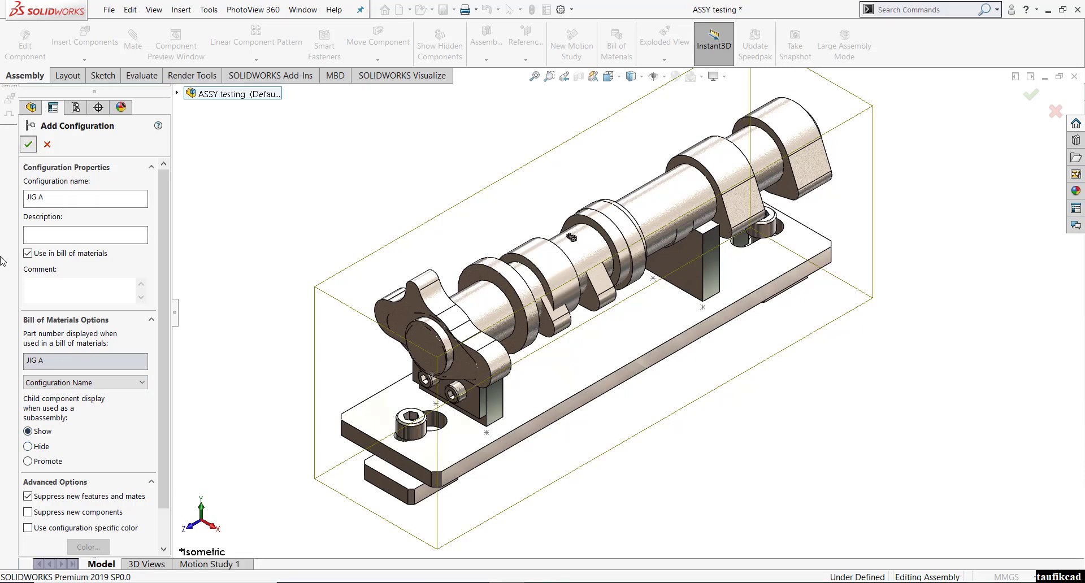
pyautogui.press('Return')
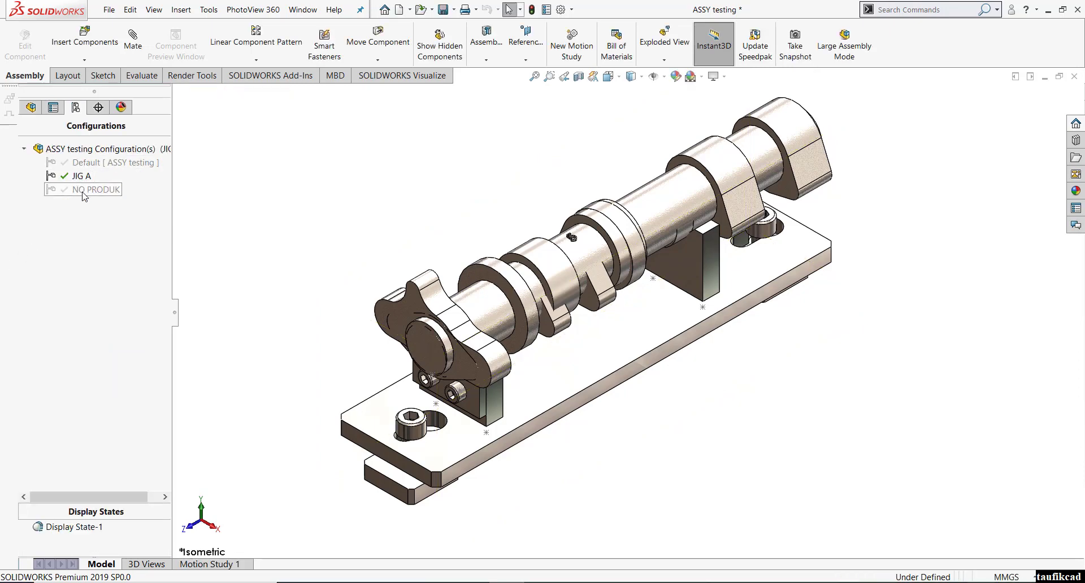
# Add a configuration named JIG B with its description used in the bill of materials and the part number set to Configuration Name
pyautogui.rightClick(79, 152)
pyautogui.click(93, 168)
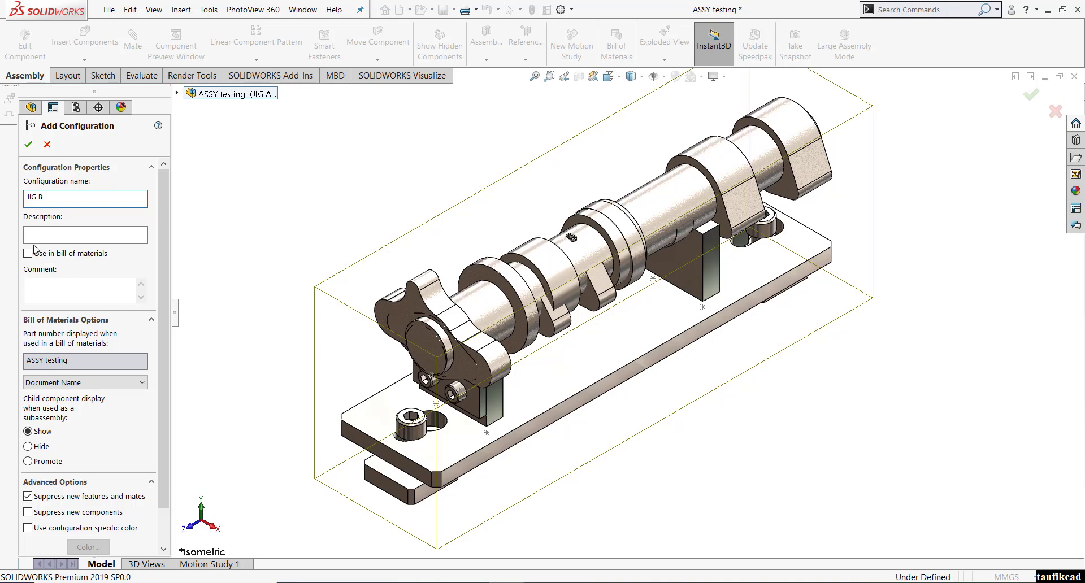
pyautogui.click(33, 252)
pyautogui.click(71, 384)
pyautogui.click(65, 403)
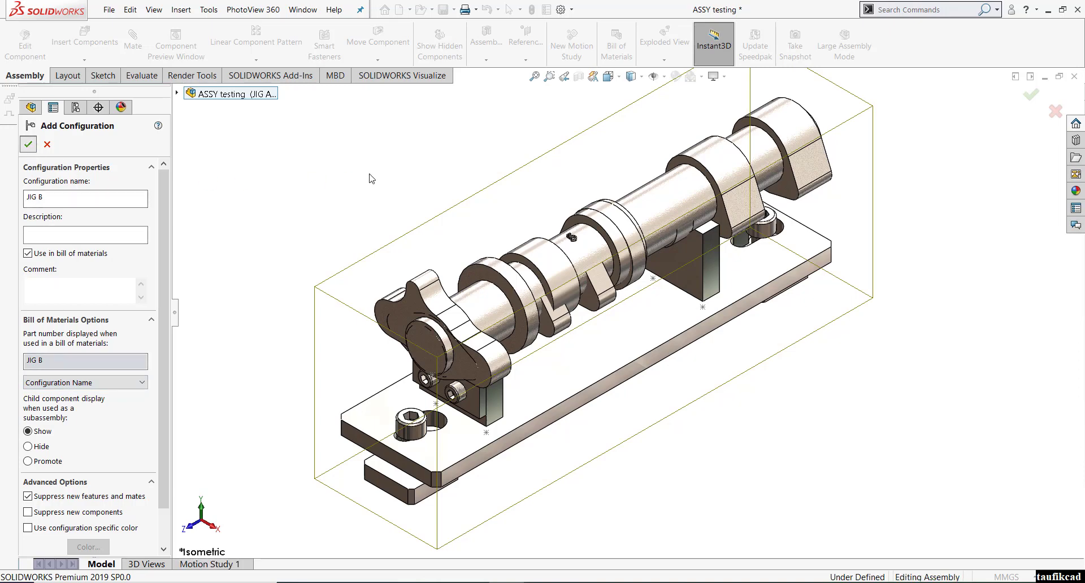
pyautogui.press('Return')
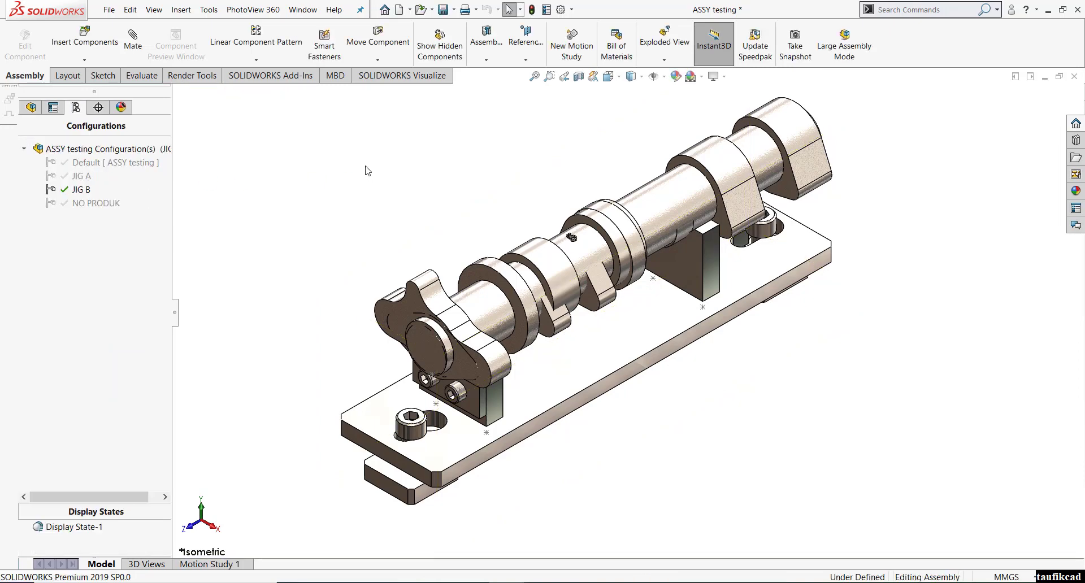
# Activate JIG A, suppress the CAMSHAFT B1R IN component in it, and save the assembly
pyautogui.doubleClick(81, 176)
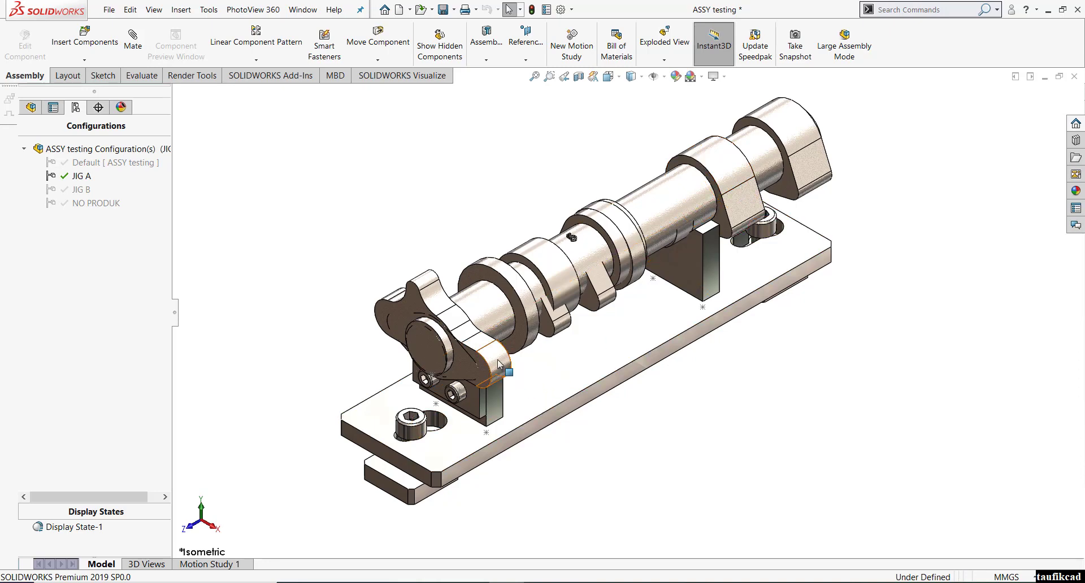
pyautogui.click(815, 175)
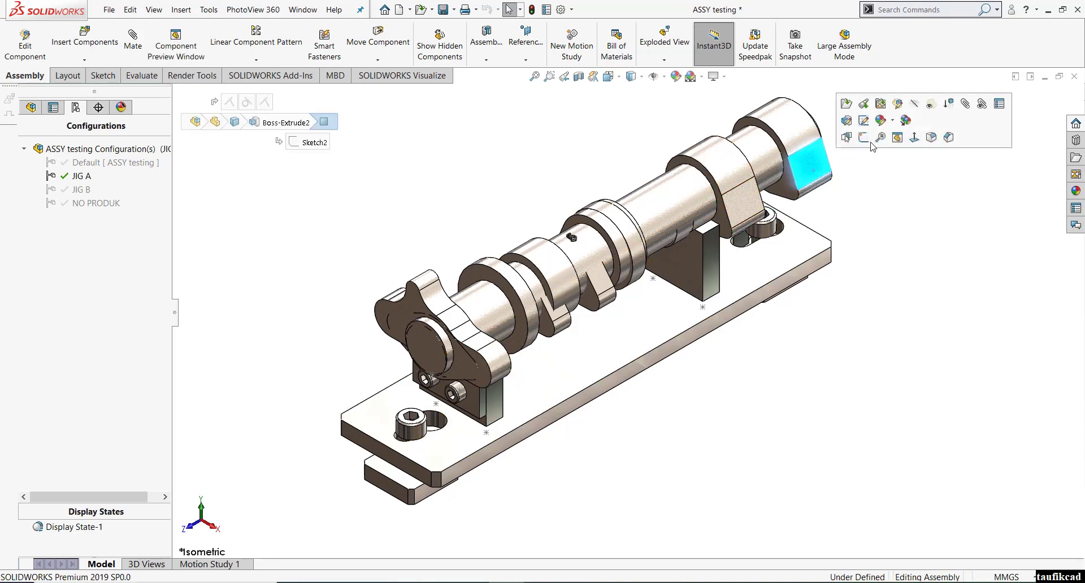
pyautogui.click(949, 104)
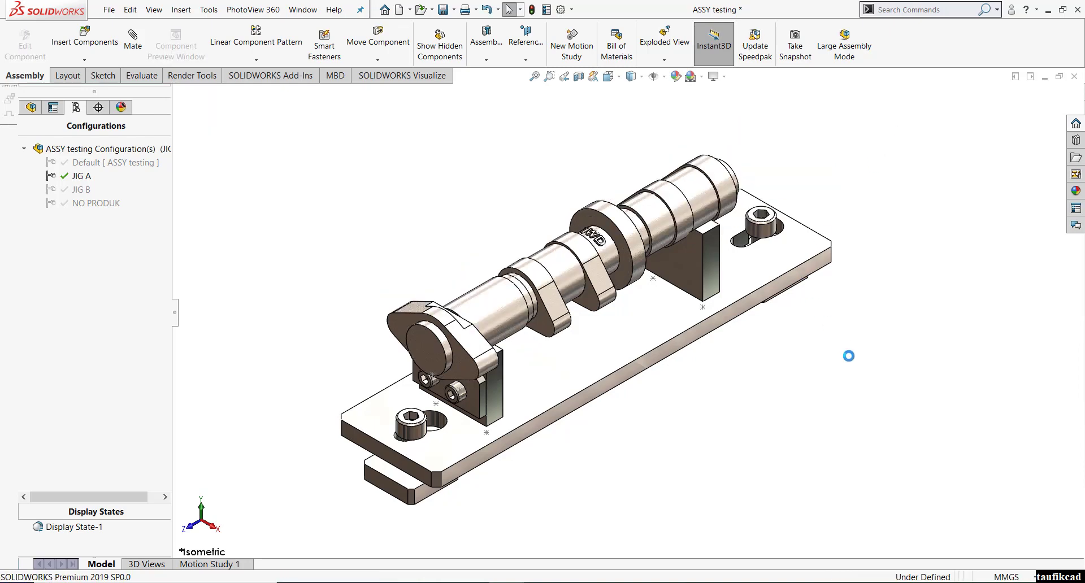
pyautogui.moveTo(553, 277); pyautogui.dragTo(599, 273, button='middle')
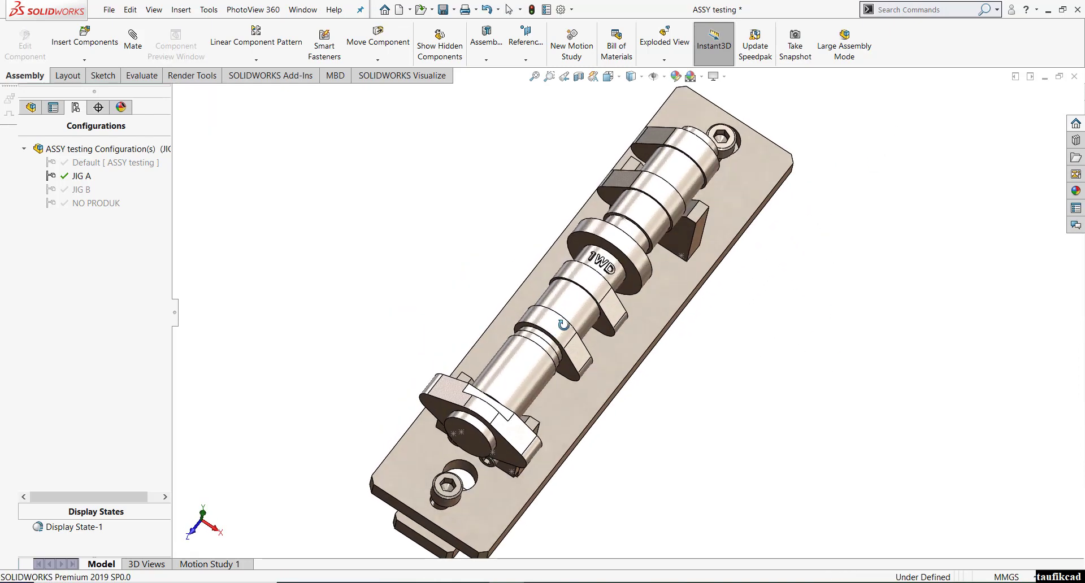
pyautogui.scroll(-3, 602, 273)
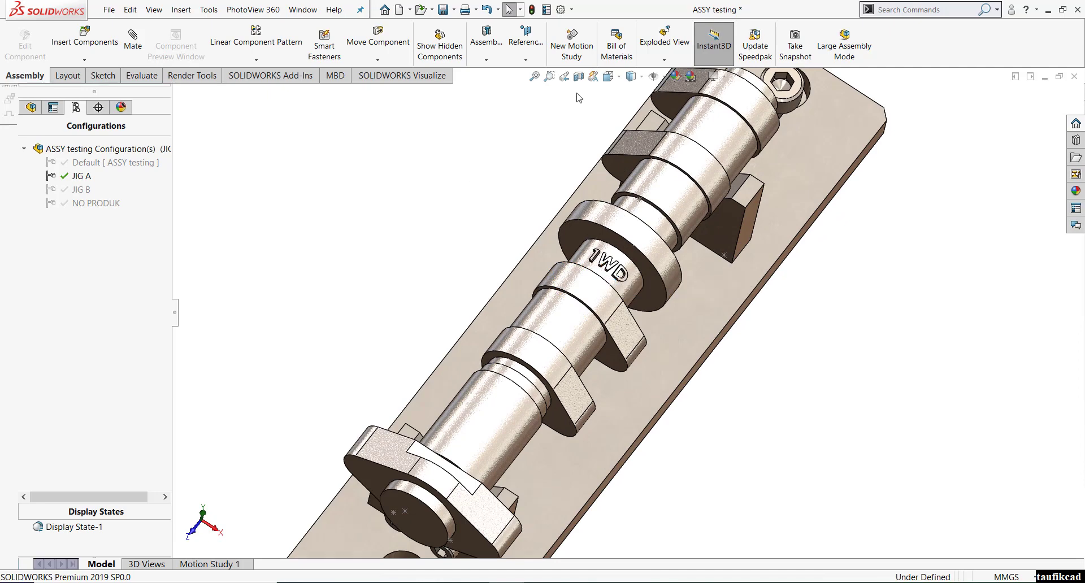
pyautogui.click(631, 76)
pyautogui.click(676, 111)
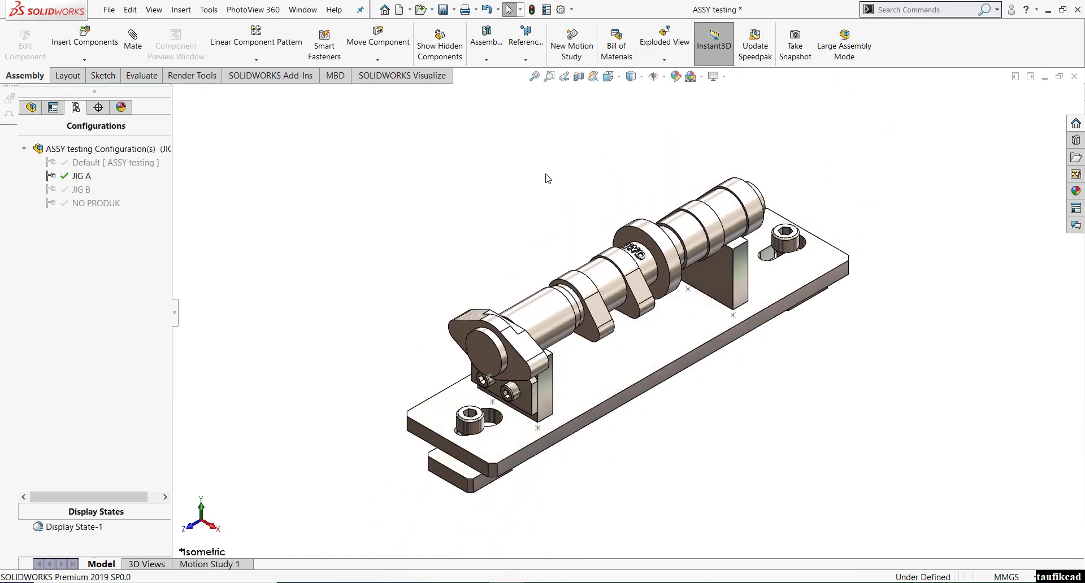
pyautogui.click(443, 9)
# Set the base plate to its BASE JIG 1WDEX3 configuration in JIG A
pyautogui.rightClick(568, 391)
pyautogui.click(668, 299)
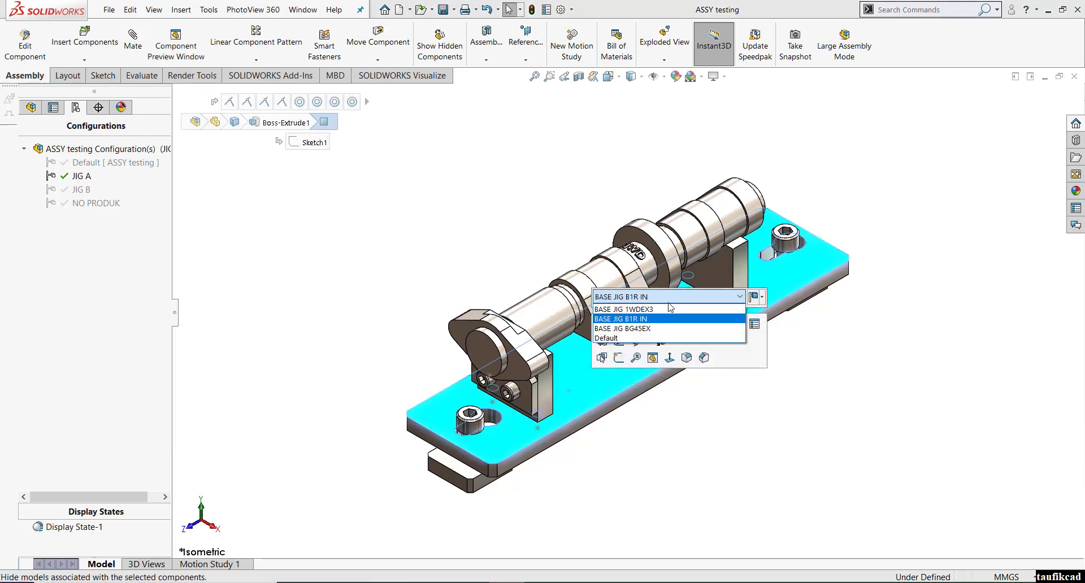
pyautogui.click(660, 309)
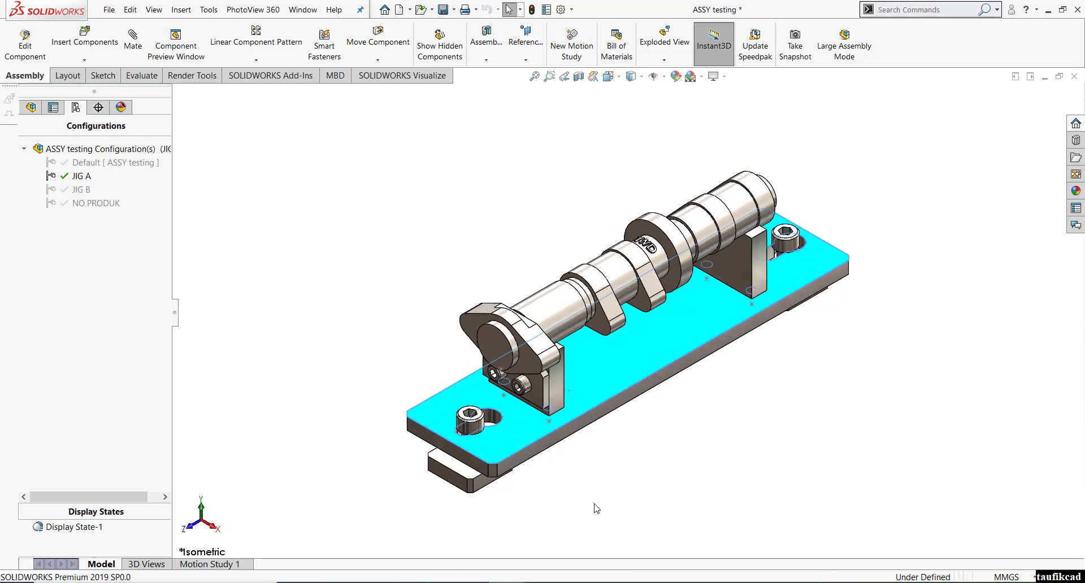
# Check the configurations of both V-blocks and the stopper plate in JIG A, and save the assembly
pyautogui.click(553, 389)
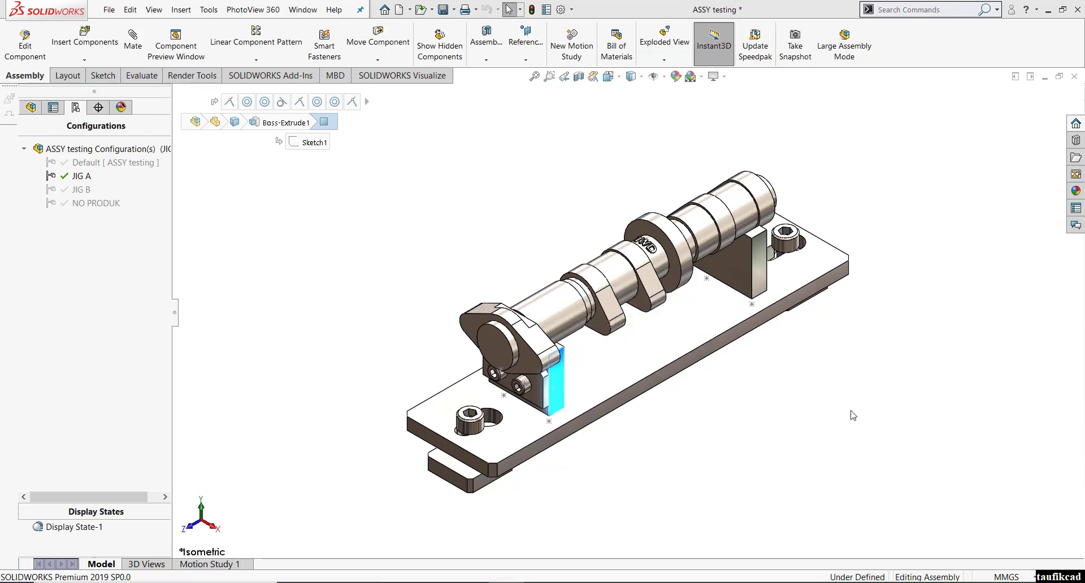
pyautogui.click(758, 283)
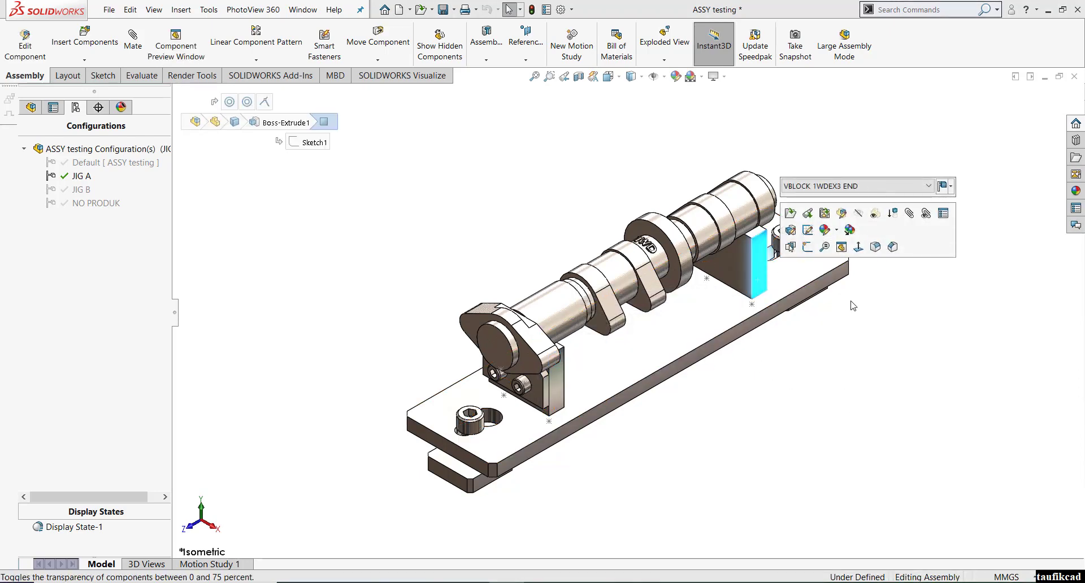
pyautogui.click(829, 390)
pyautogui.click(537, 388)
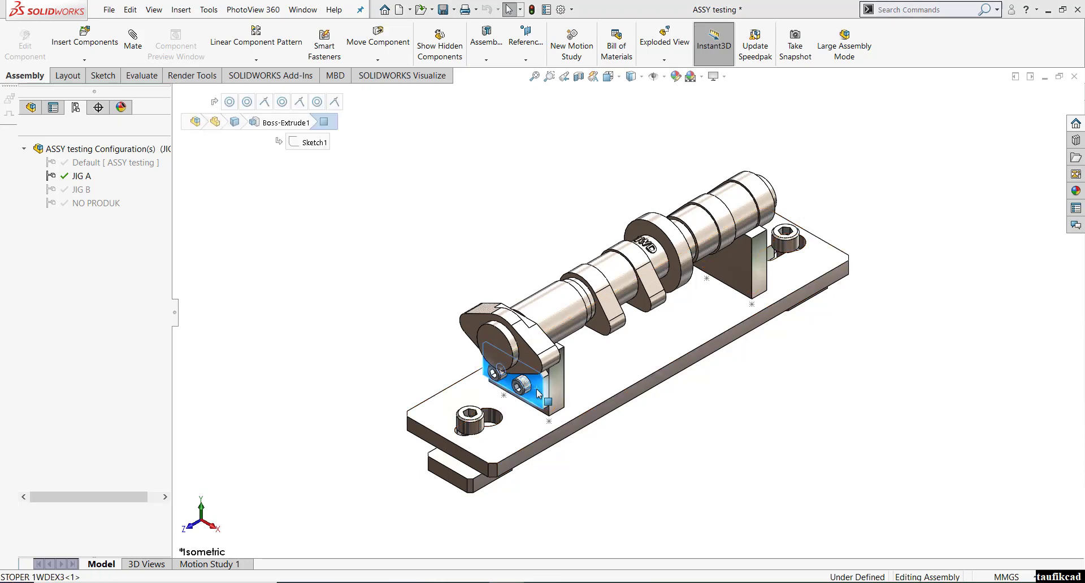
pyautogui.click(666, 455)
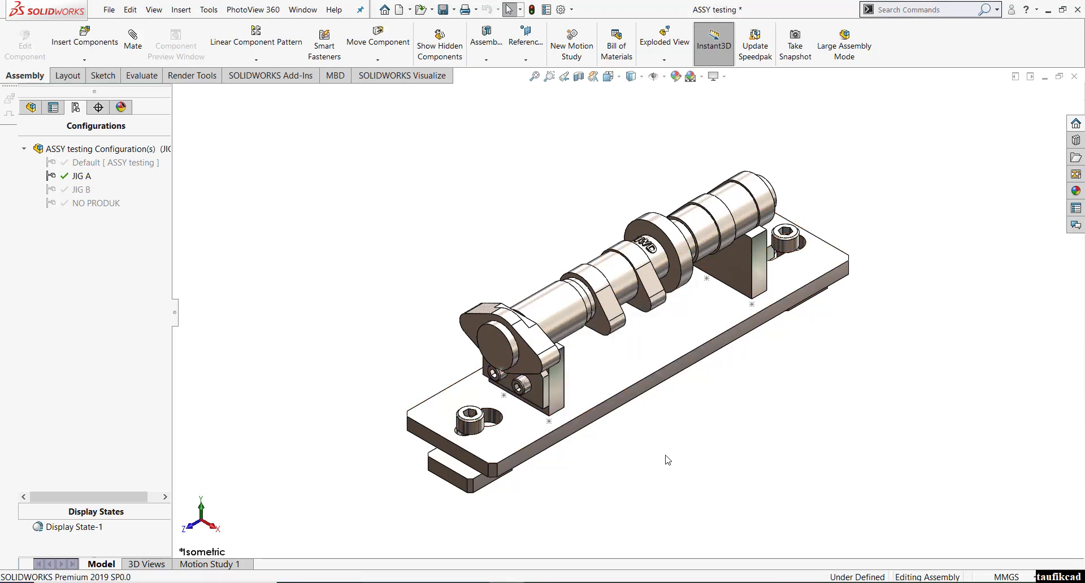
pyautogui.click(443, 10)
# Activate JIG B, suppress the CAMSHAFT 1WD EX3 component in it, and save the assembly
pyautogui.doubleClick(82, 190)
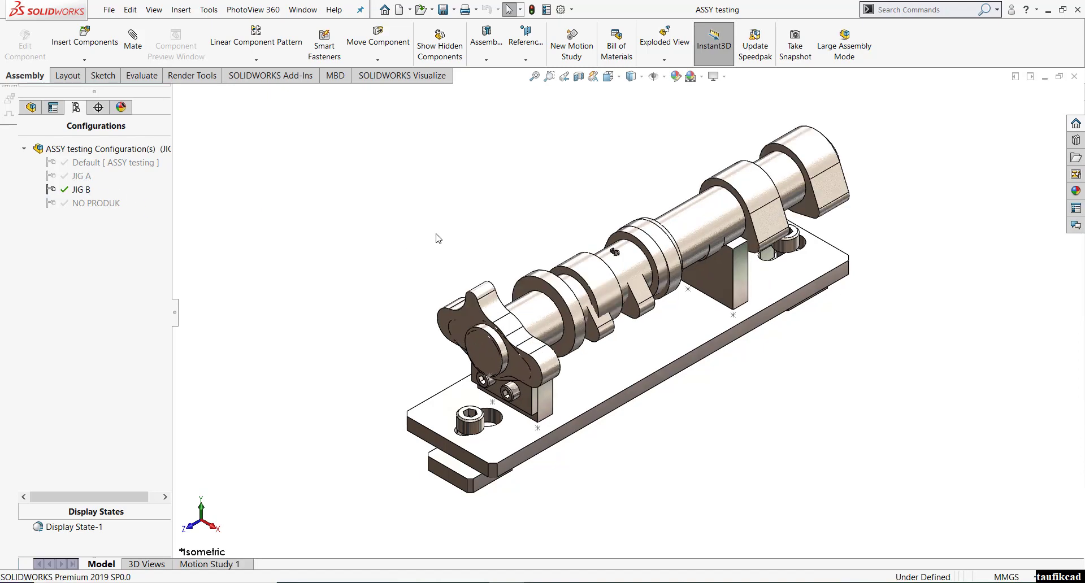
pyautogui.click(30, 107)
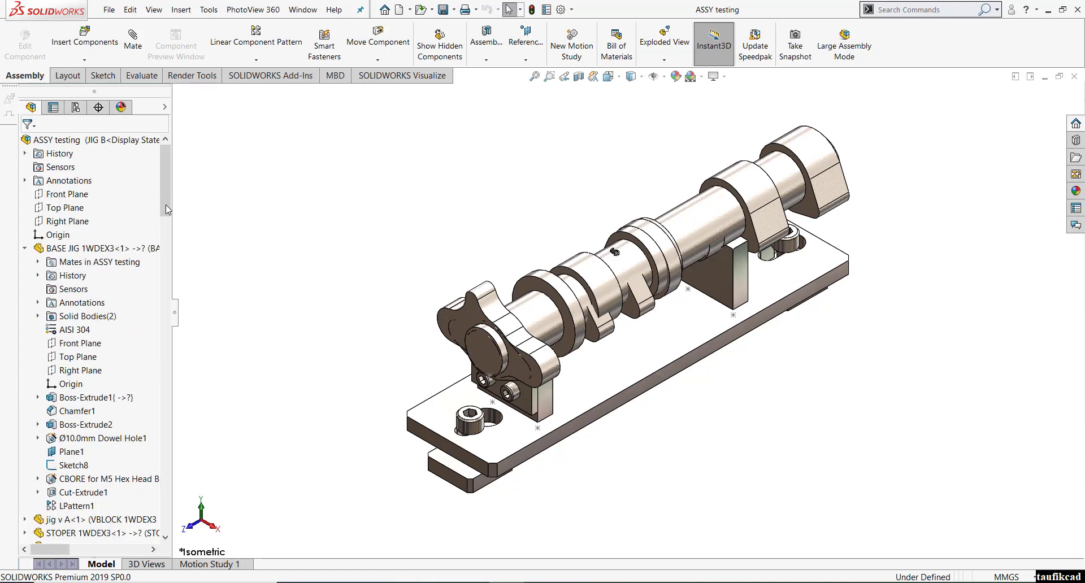
pyautogui.moveTo(166, 210); pyautogui.dragTo(157, 322)
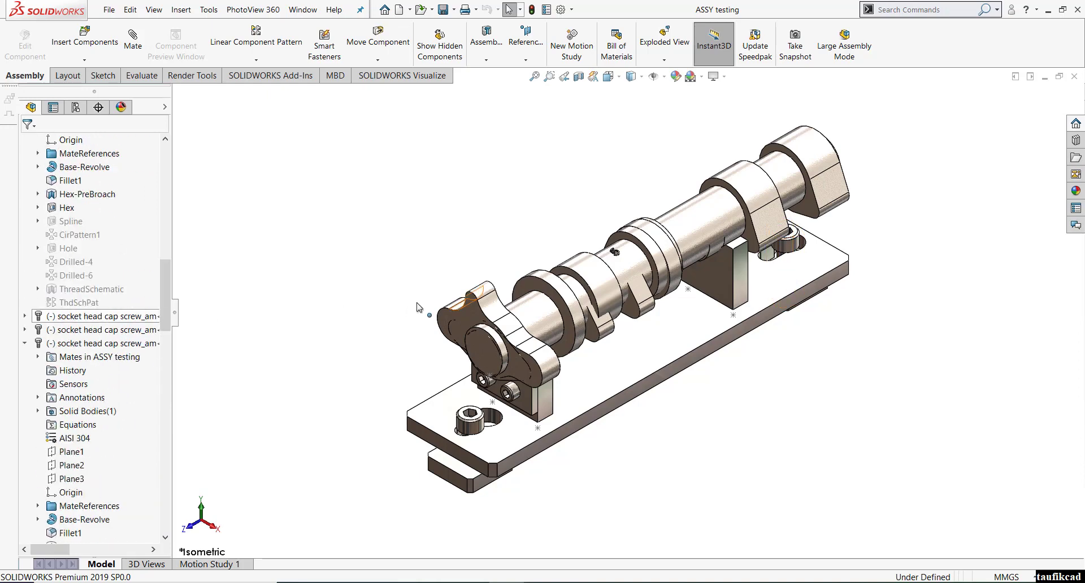
pyautogui.moveTo(165, 307); pyautogui.dragTo(169, 207)
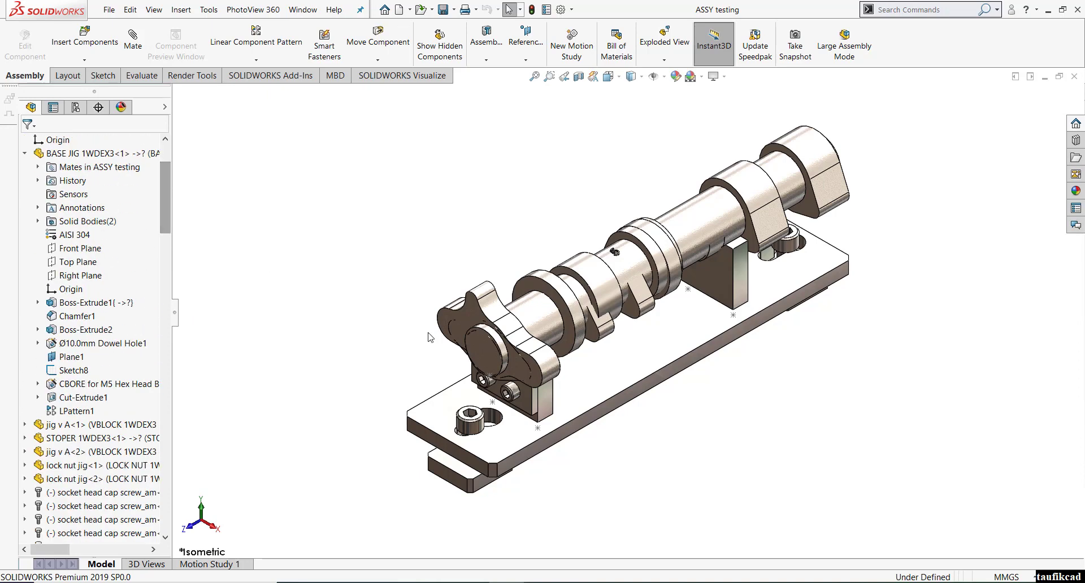
pyautogui.click(525, 373)
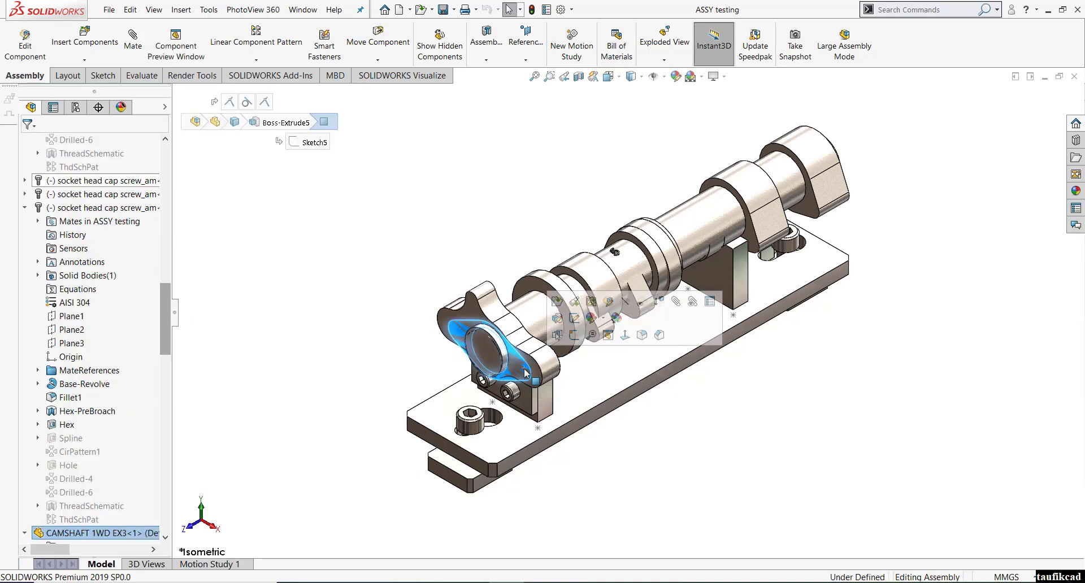
pyautogui.click(660, 302)
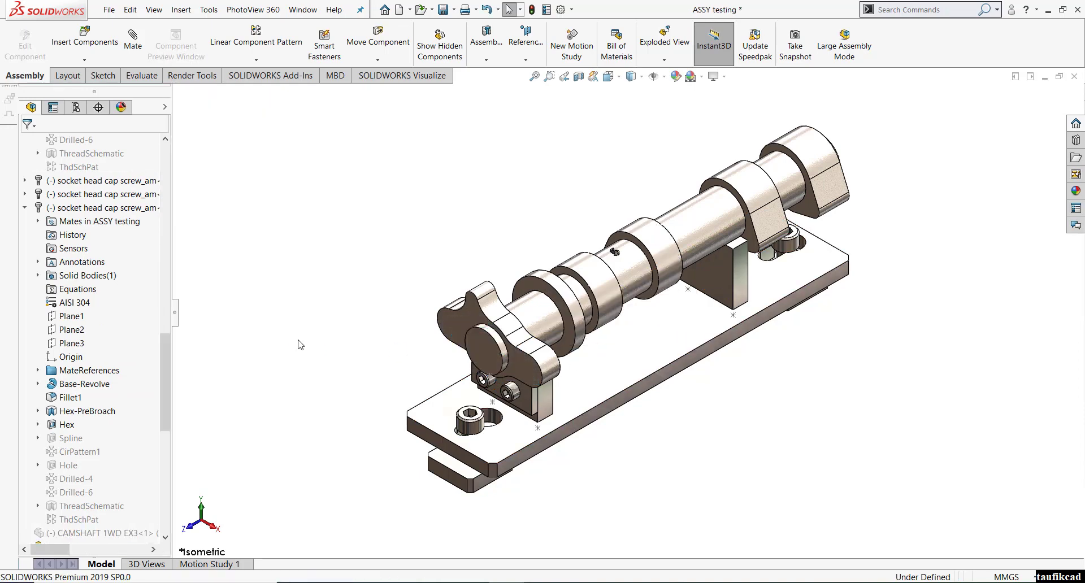
pyautogui.click(444, 10)
# Check which configuration the base plate uses in JIG B
pyautogui.click(75, 107)
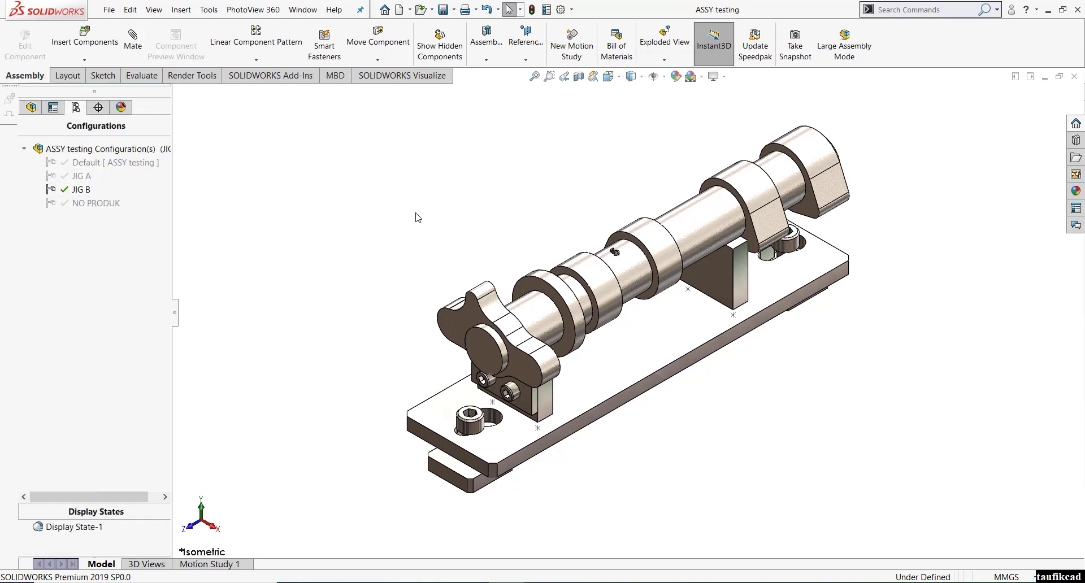
pyautogui.click(595, 384)
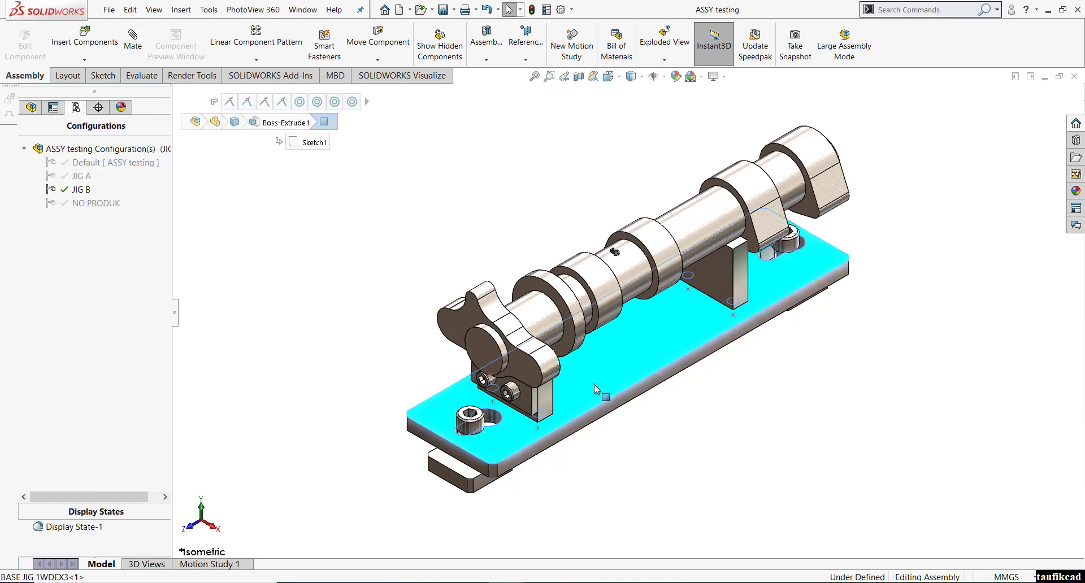
pyautogui.click(679, 283)
pyautogui.click(656, 338)
pyautogui.click(728, 256)
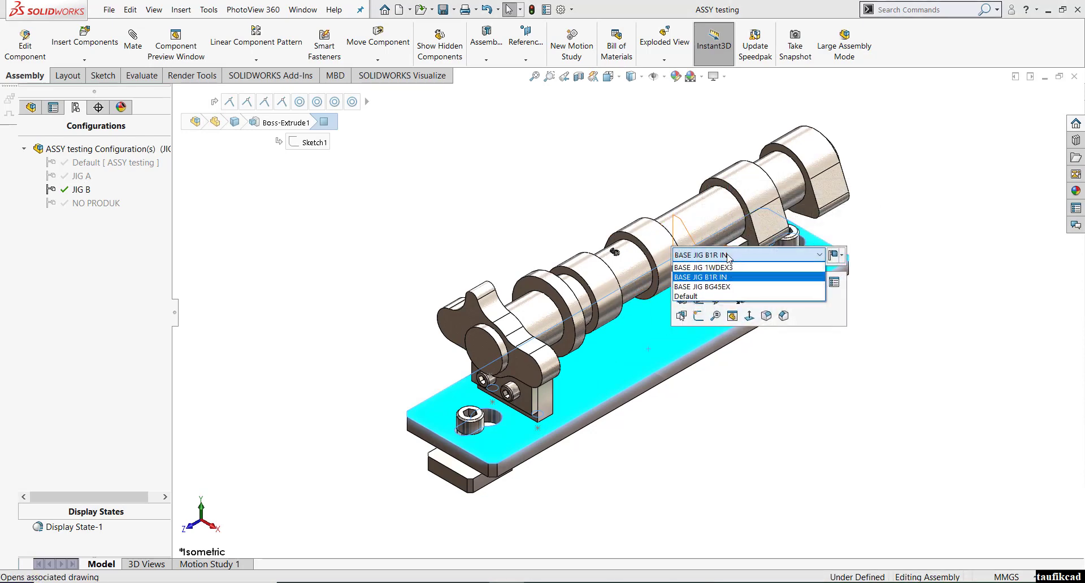
# Set the V-block behind the stopper plate to VBLOCK B1R HEAD and the one at the far end to VBLOCK B1R END
pyautogui.click(544, 390)
pyautogui.click(650, 304)
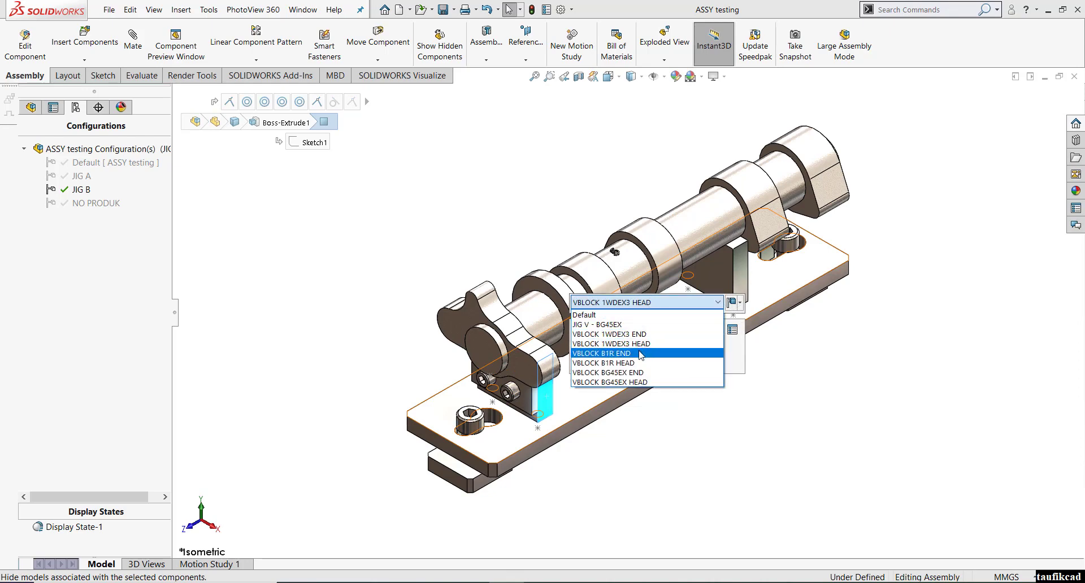
pyautogui.click(635, 363)
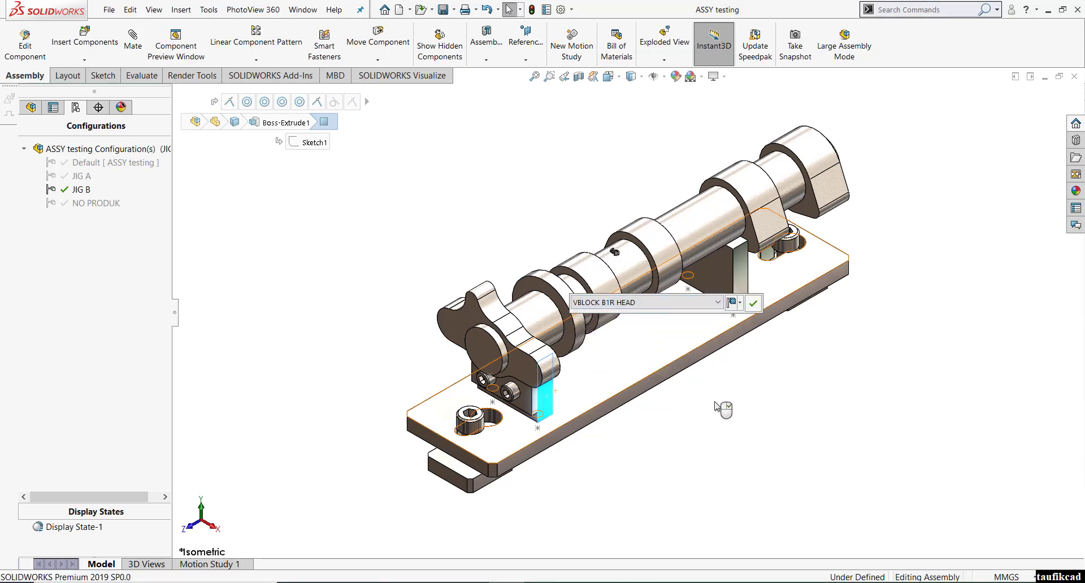
pyautogui.click(738, 289)
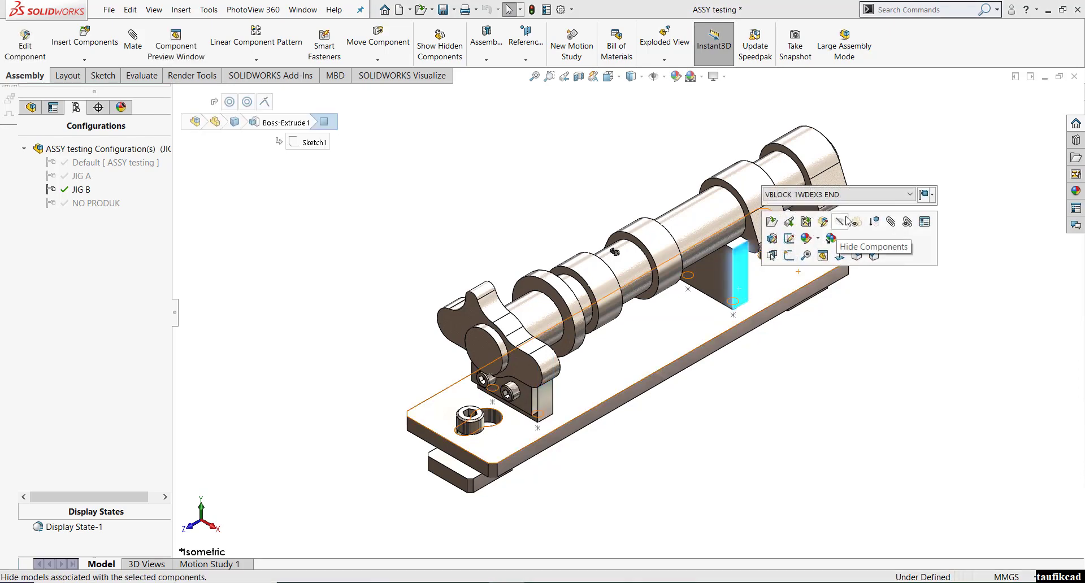
pyautogui.click(856, 197)
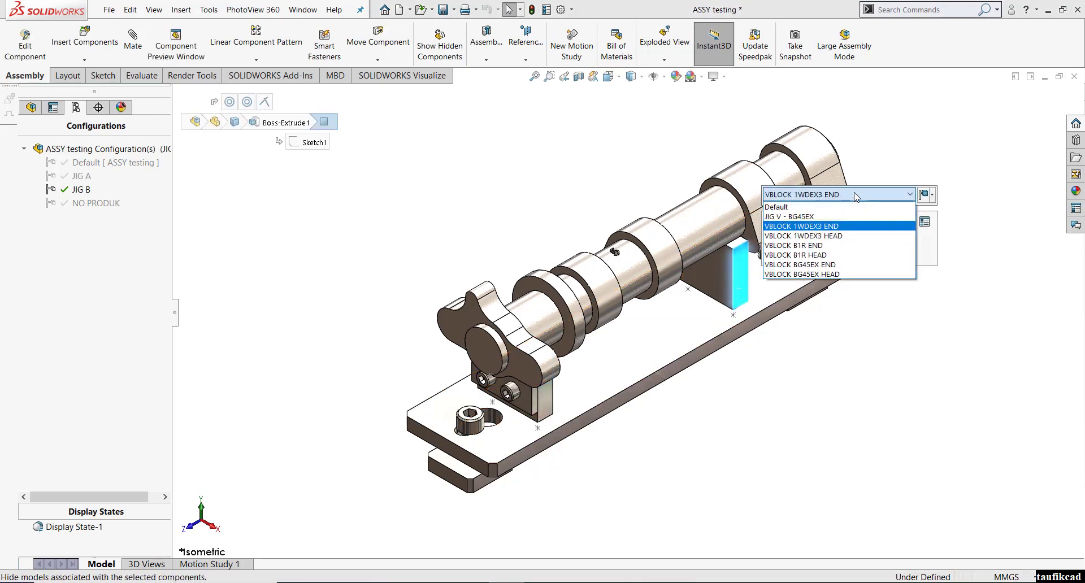
pyautogui.click(839, 245)
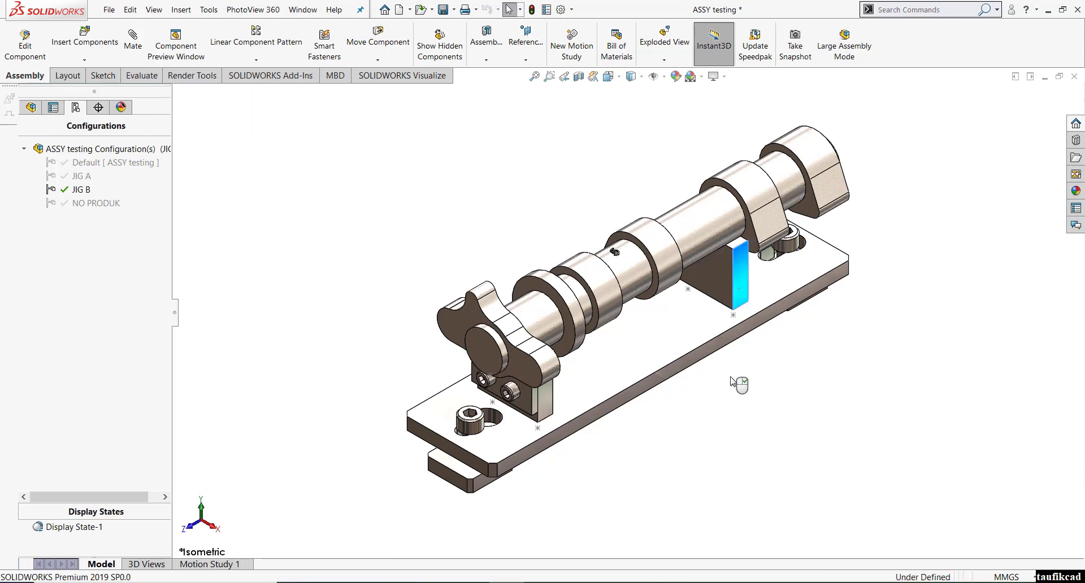
# Set the stopper plate to its STOPER B1R HEAD configuration in JIG B, and save the assembly in isometric view
pyautogui.click(521, 395)
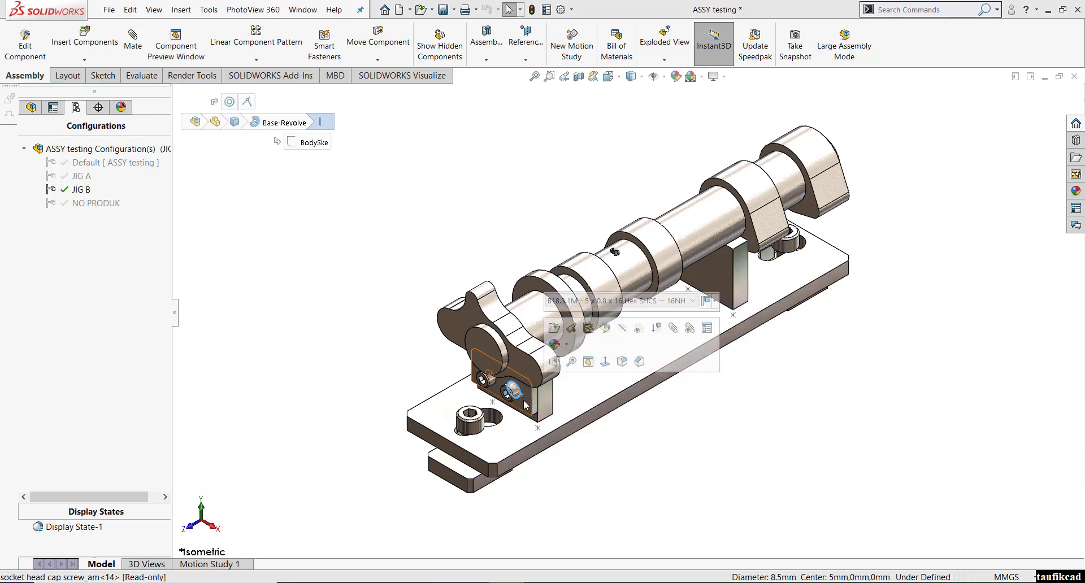
pyautogui.click(658, 309)
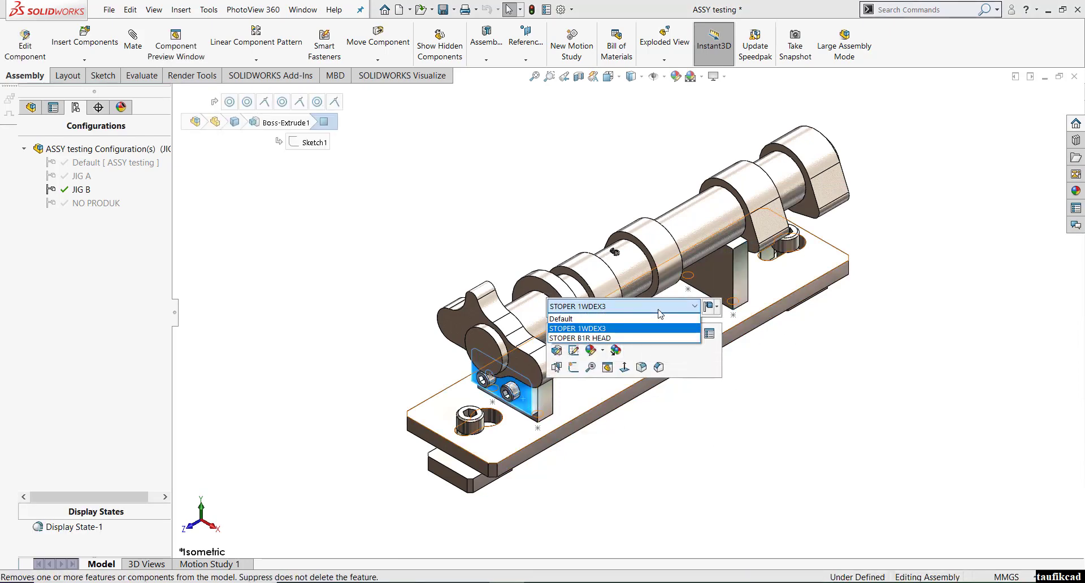
pyautogui.click(642, 338)
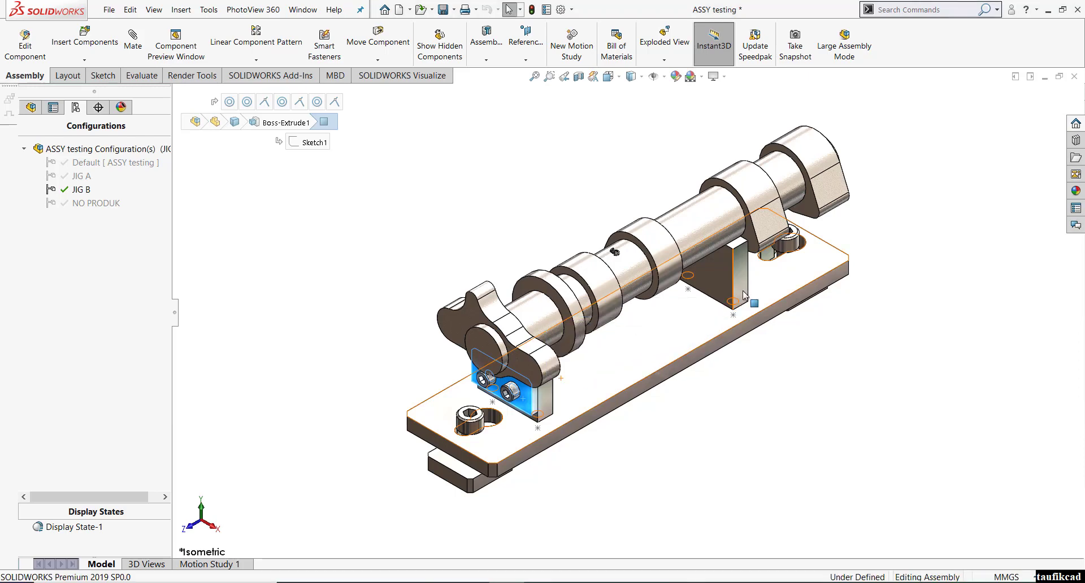
pyautogui.click(825, 418)
pyautogui.moveTo(606, 446); pyautogui.dragTo(580, 399, button='middle')
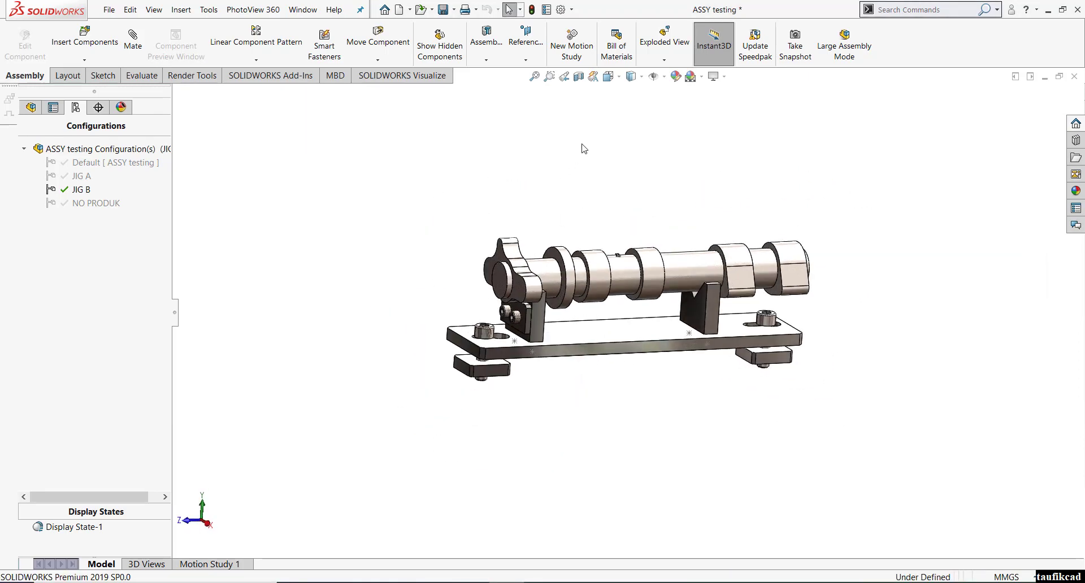
pyautogui.click(609, 77)
pyautogui.click(672, 110)
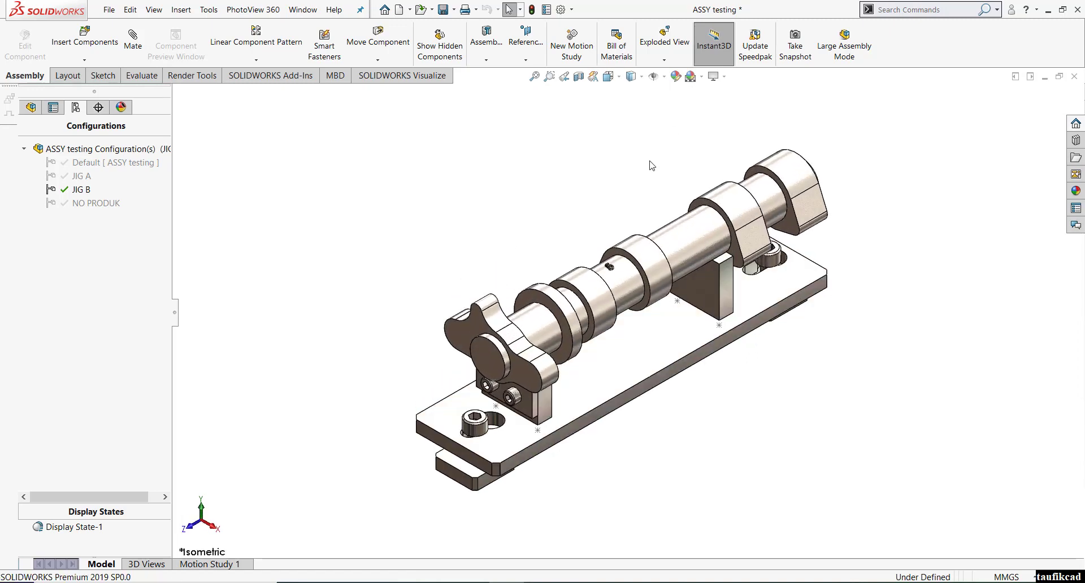
pyautogui.click(443, 9)
# Compare the JIG A and JIG B configurations by activating each in turn, and open the assembly's drawing
pyautogui.doubleClick(76, 176)
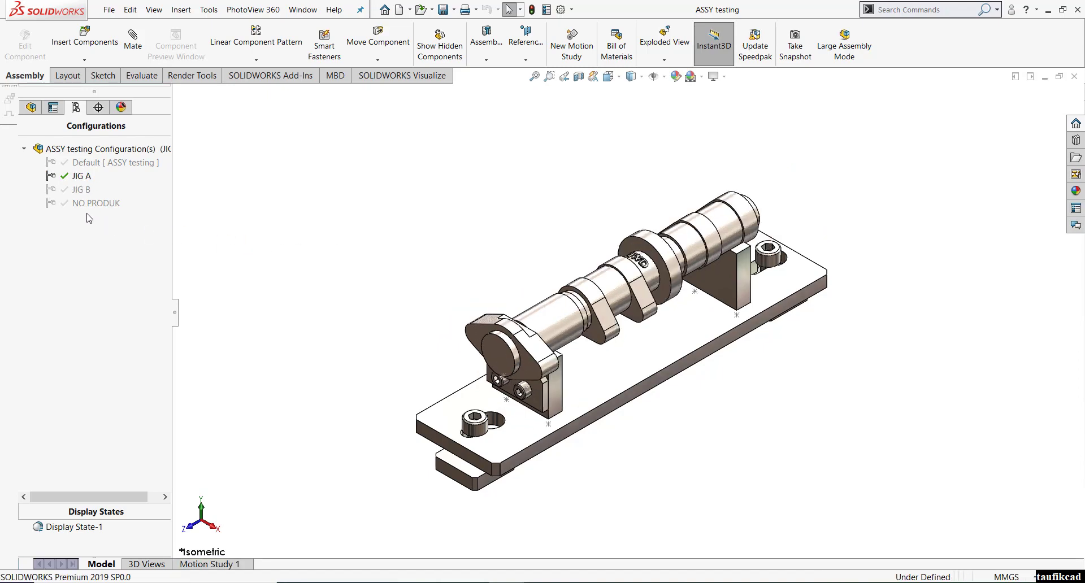
pyautogui.doubleClick(79, 189)
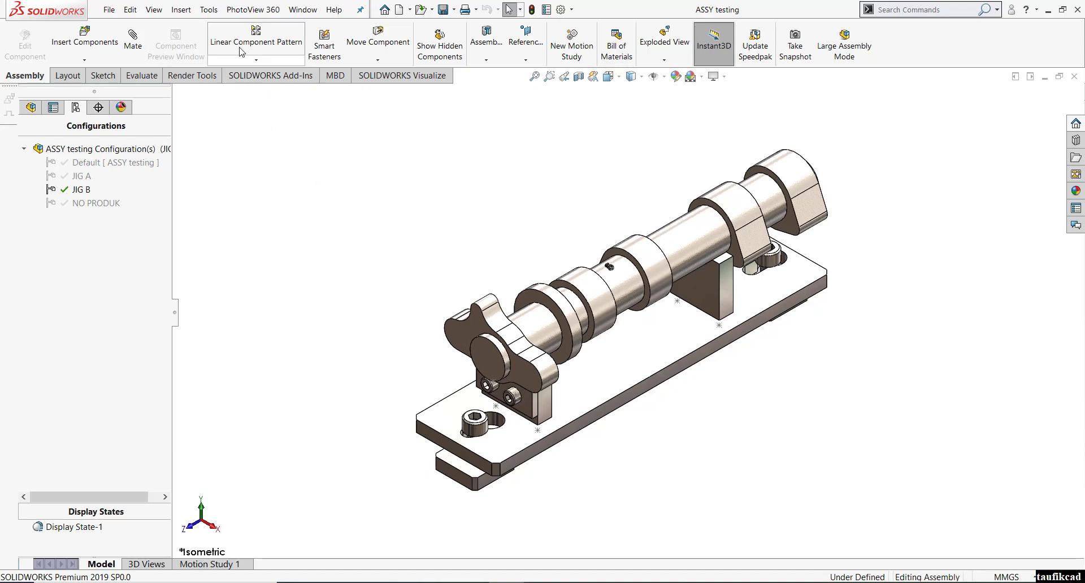
pyautogui.click(109, 10)
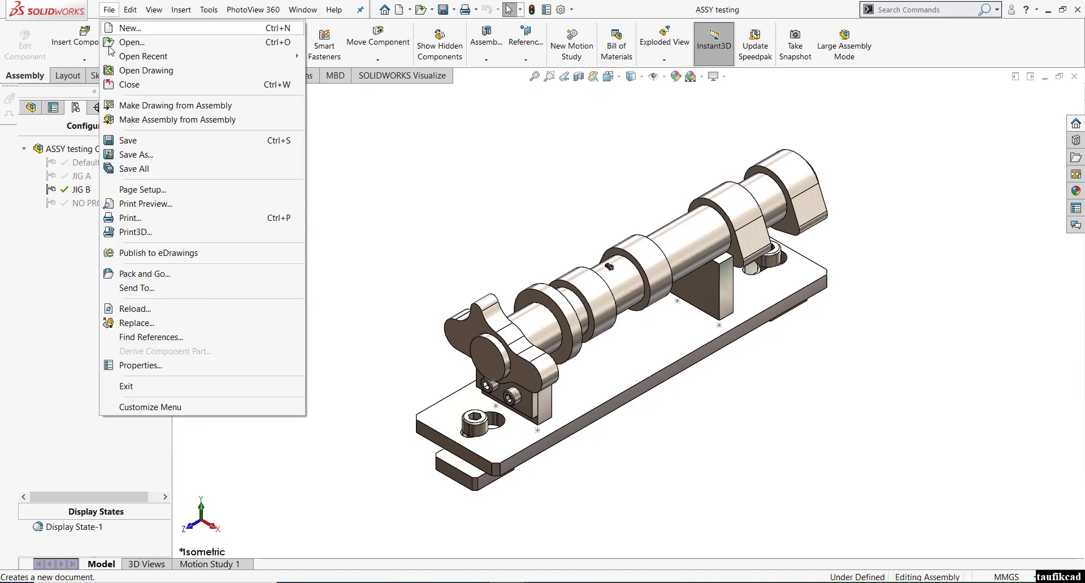
pyautogui.click(146, 71)
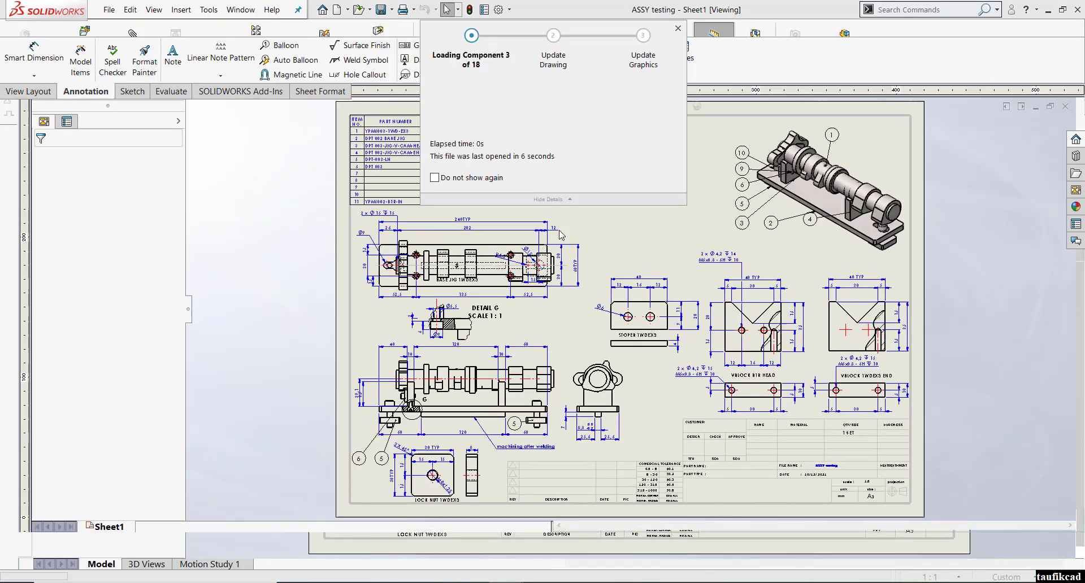
# Set the reference configuration of the shaded isometric drawing view to JIG A
pyautogui.click(568, 298)
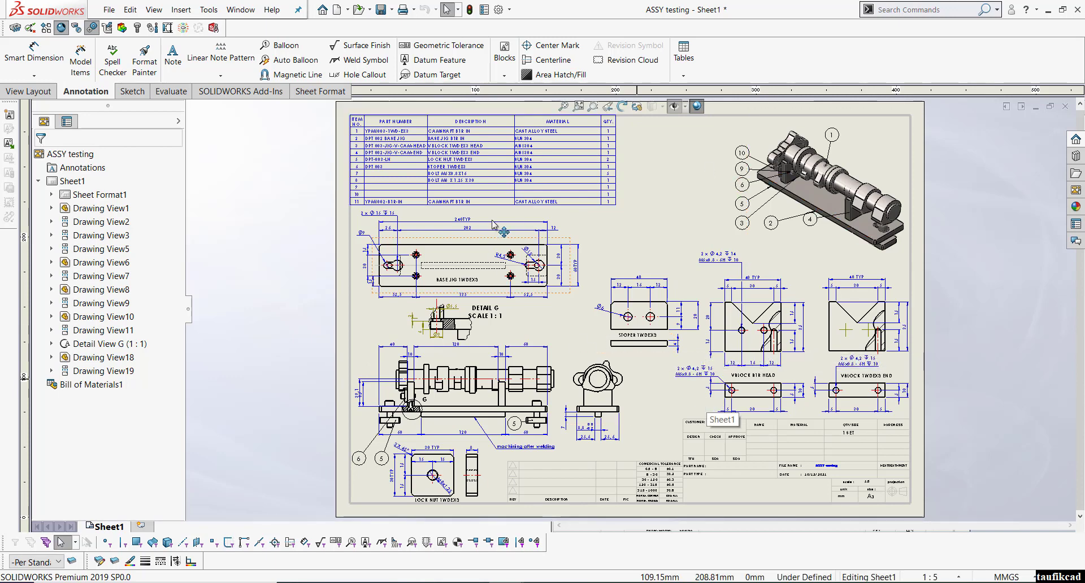
pyautogui.click(831, 250)
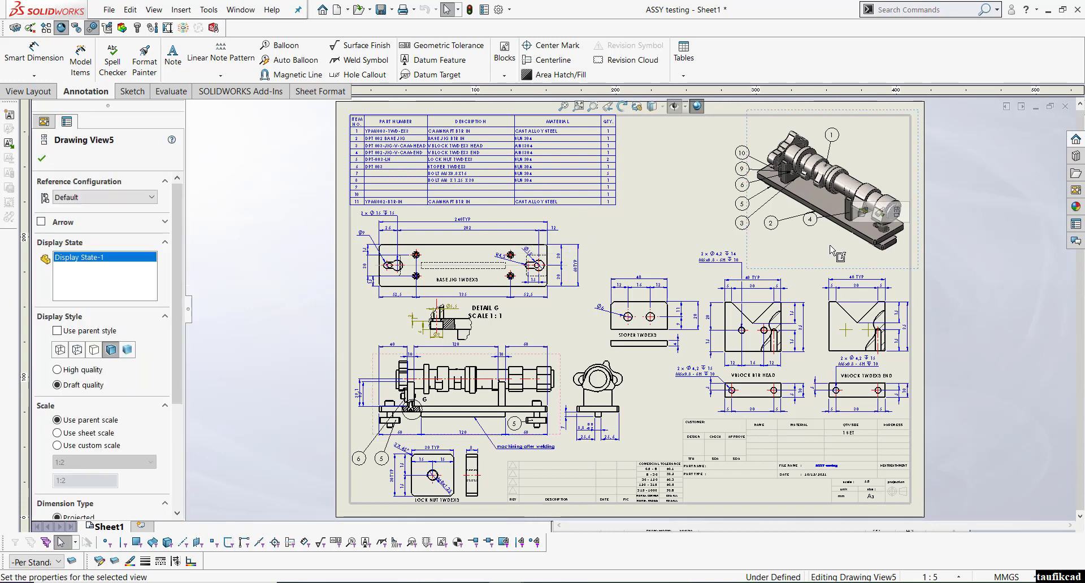
pyautogui.click(137, 198)
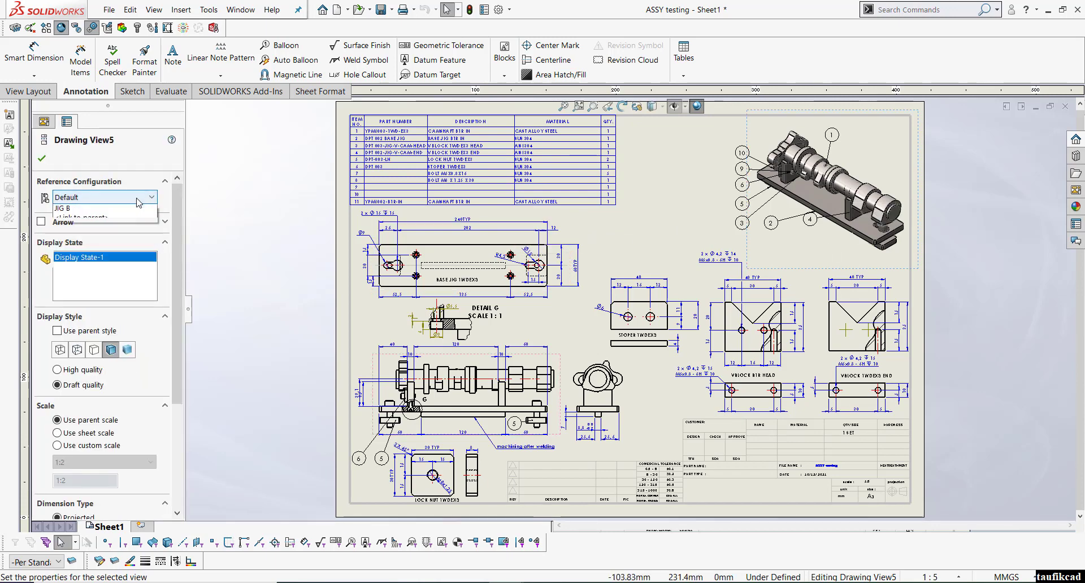
pyautogui.click(84, 229)
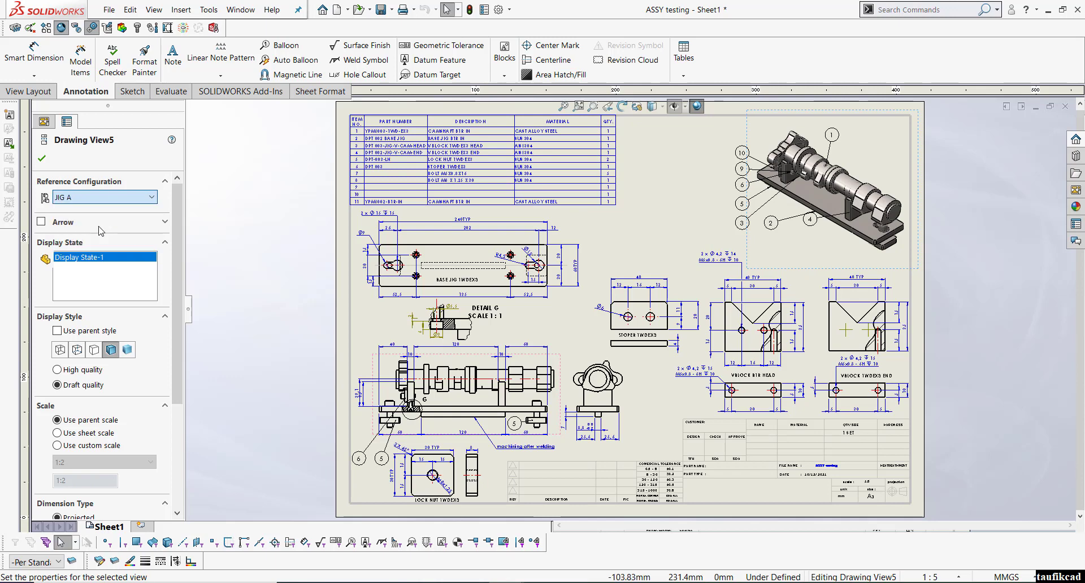
pyautogui.click(42, 160)
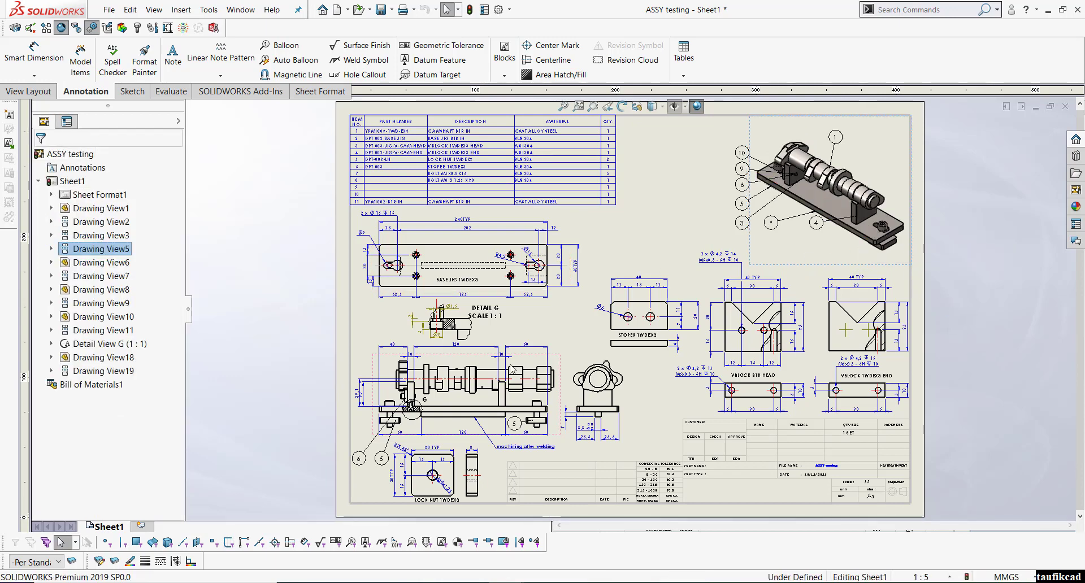
# Examine the reference configurations available for the base jig plan view and compare that view with the shaded isometric view
pyautogui.scroll(-2, 477, 376)
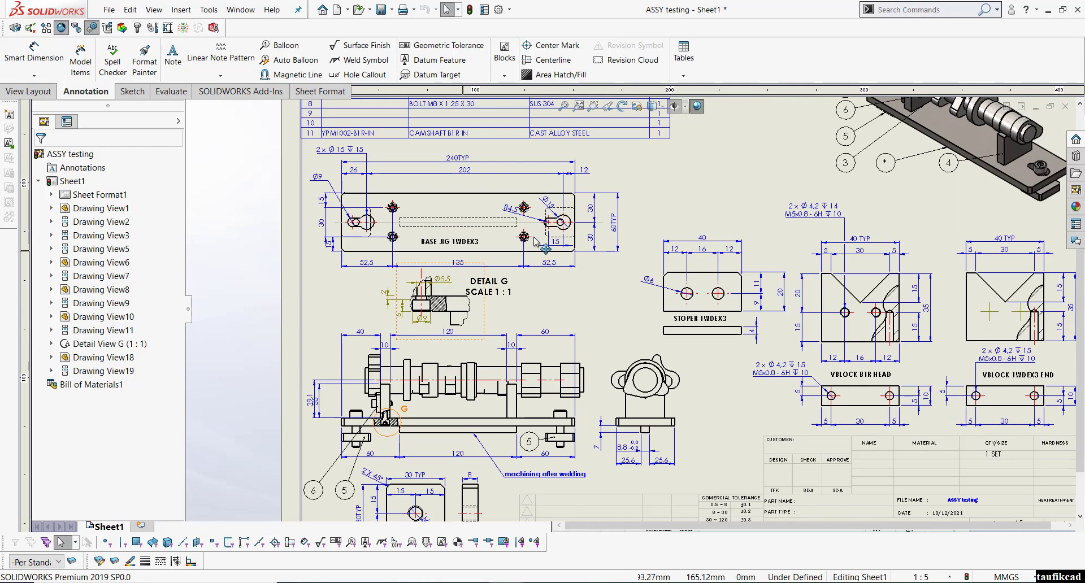
pyautogui.click(457, 209)
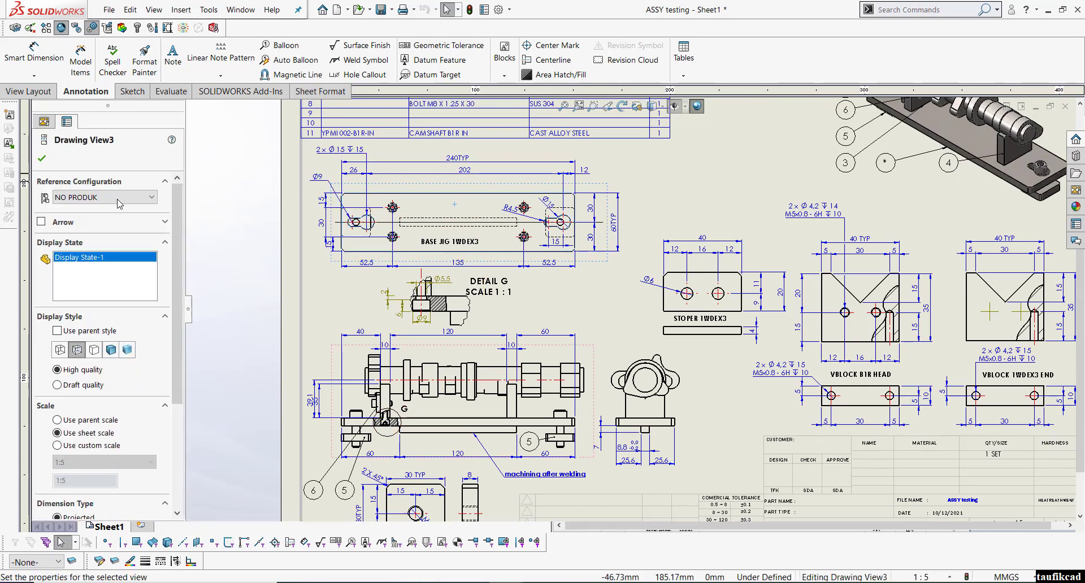
pyautogui.click(91, 198)
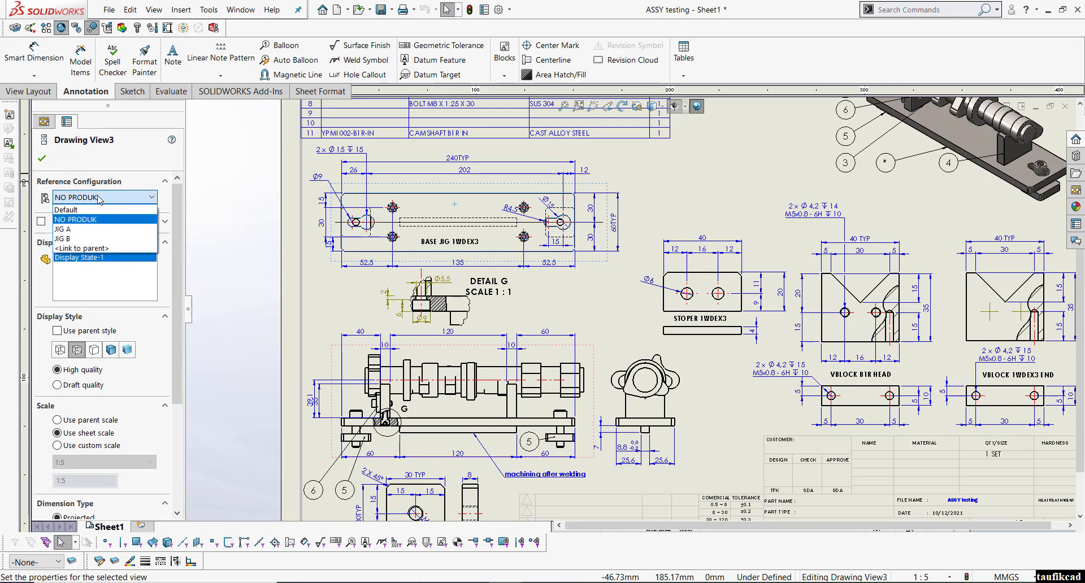
pyautogui.press('f')
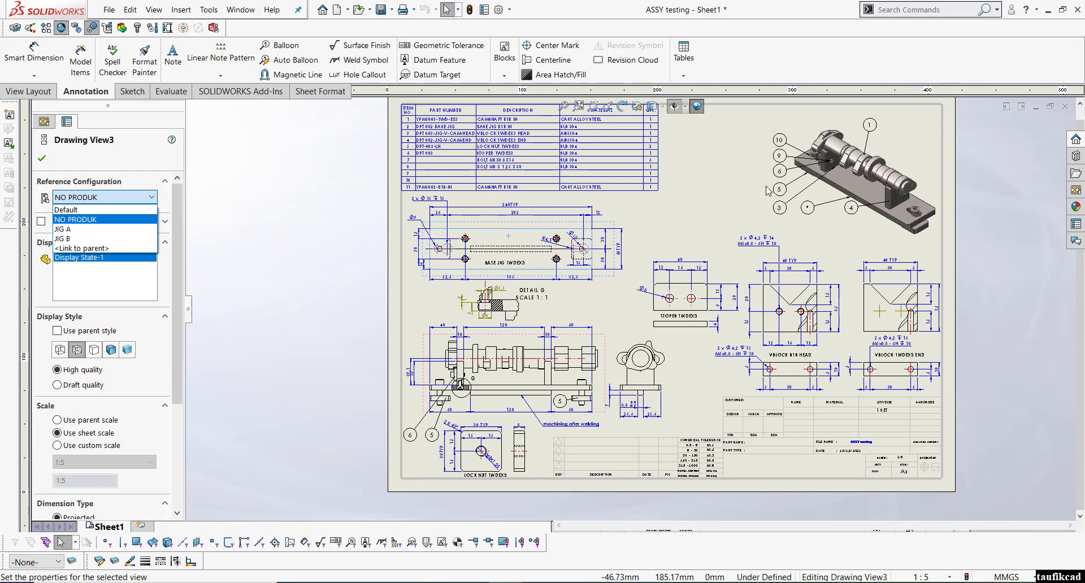
pyautogui.scroll(-6, 769, 190)
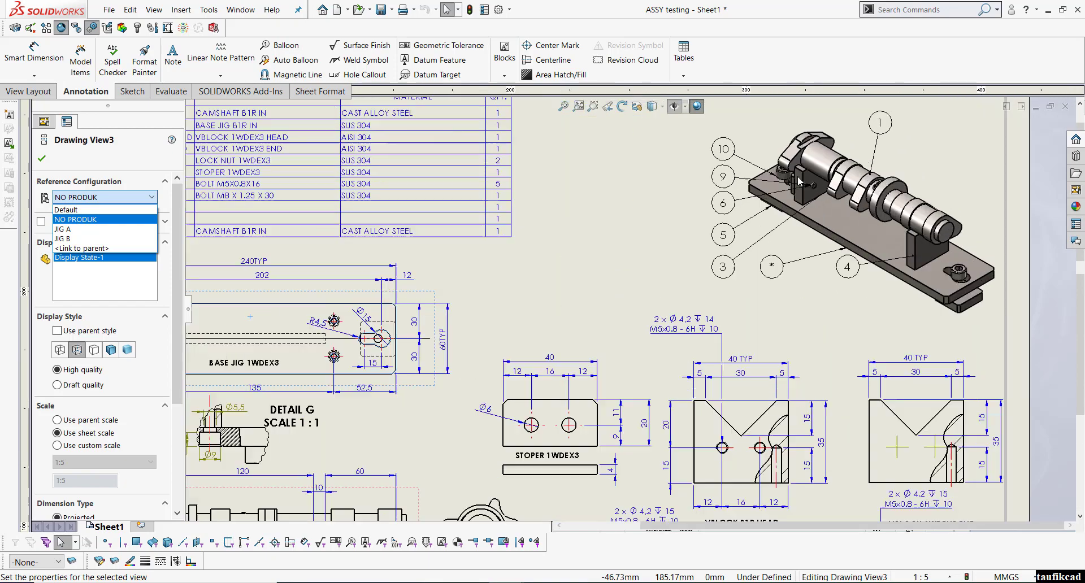
pyautogui.scroll(-2, 796, 205)
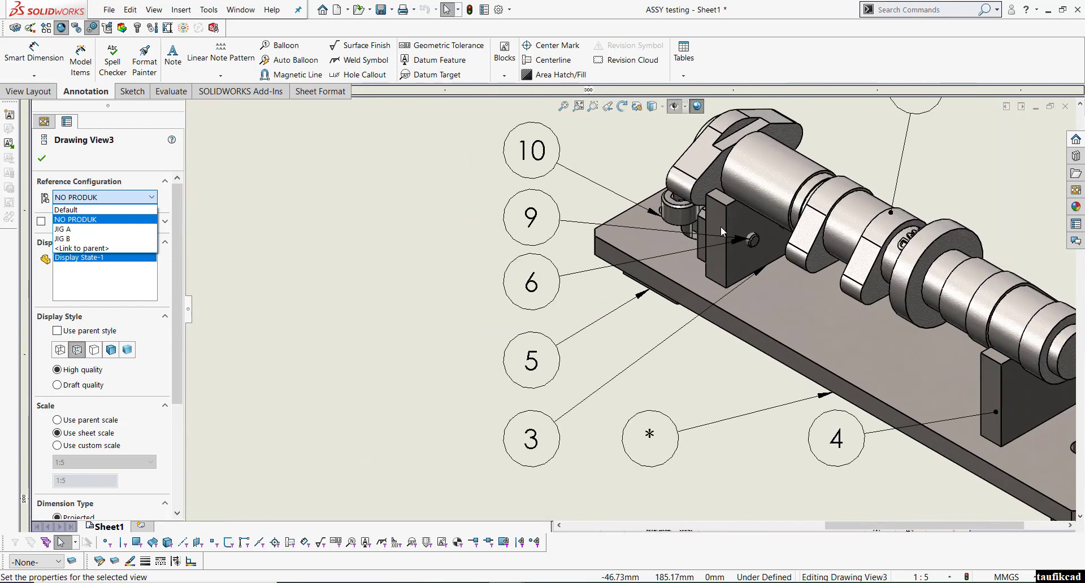
pyautogui.scroll(9, 859, 269)
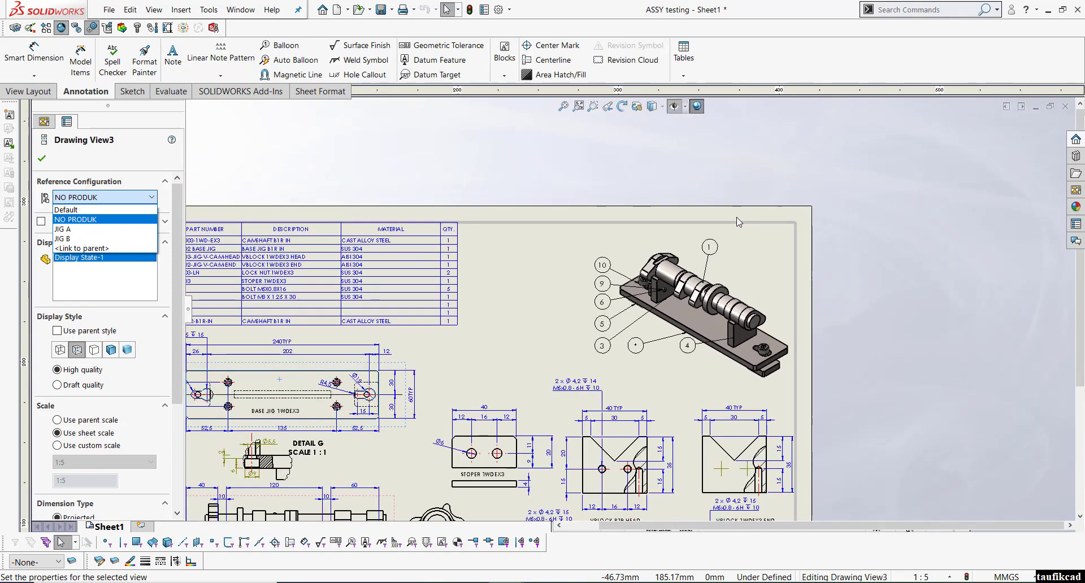
pyautogui.scroll(-4, 858, 238)
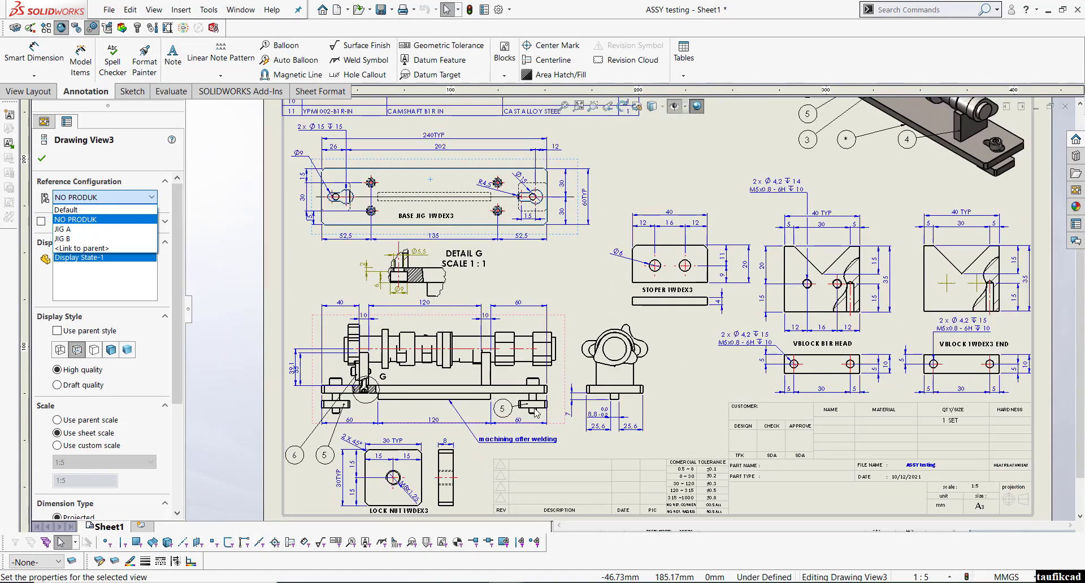
pyautogui.scroll(5, 858, 238)
pyautogui.scroll(-2, 707, 243)
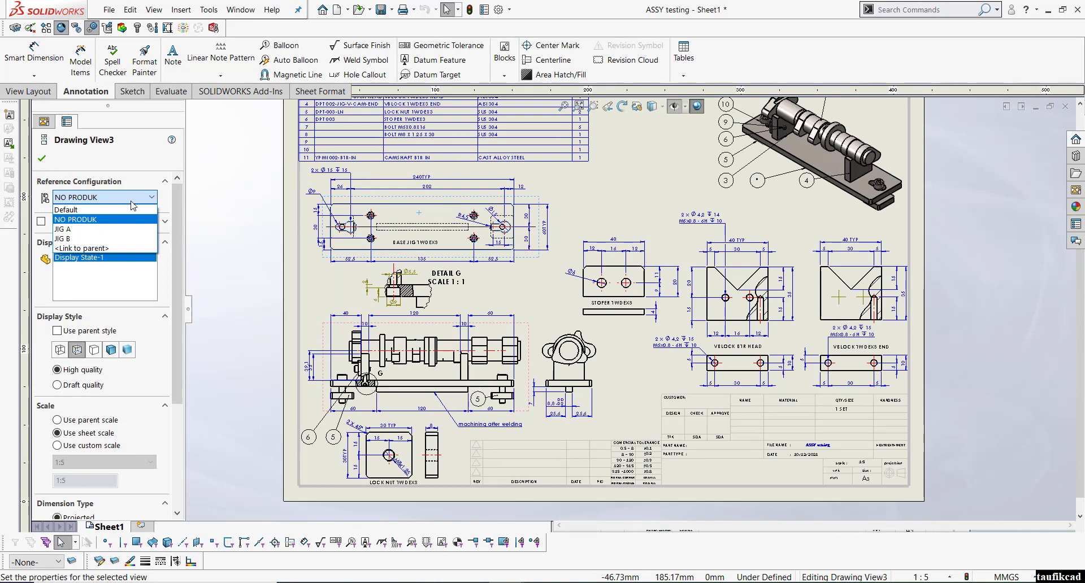
pyautogui.click(250, 174)
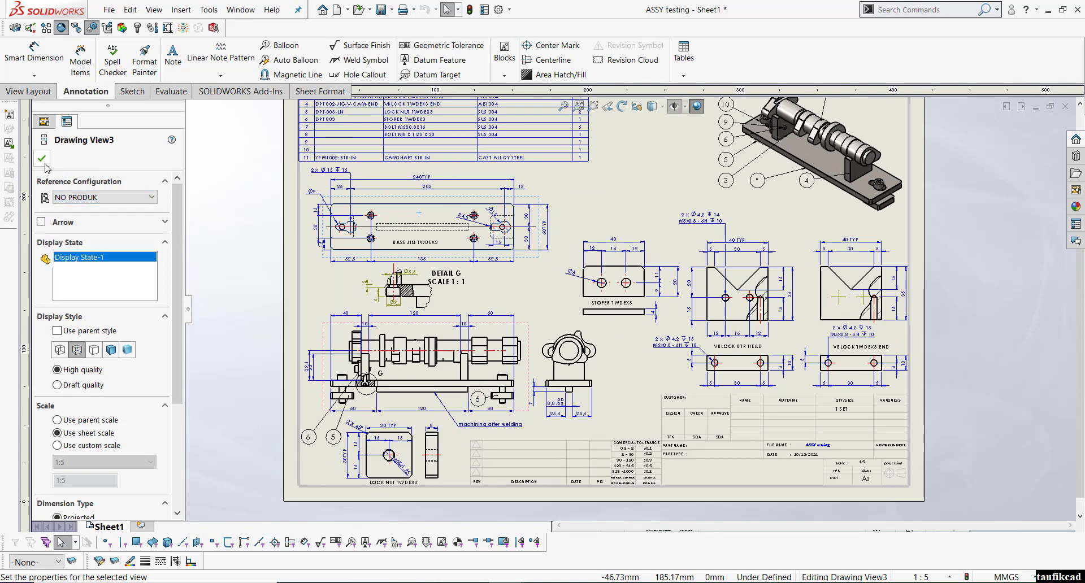
pyautogui.click(249, 177)
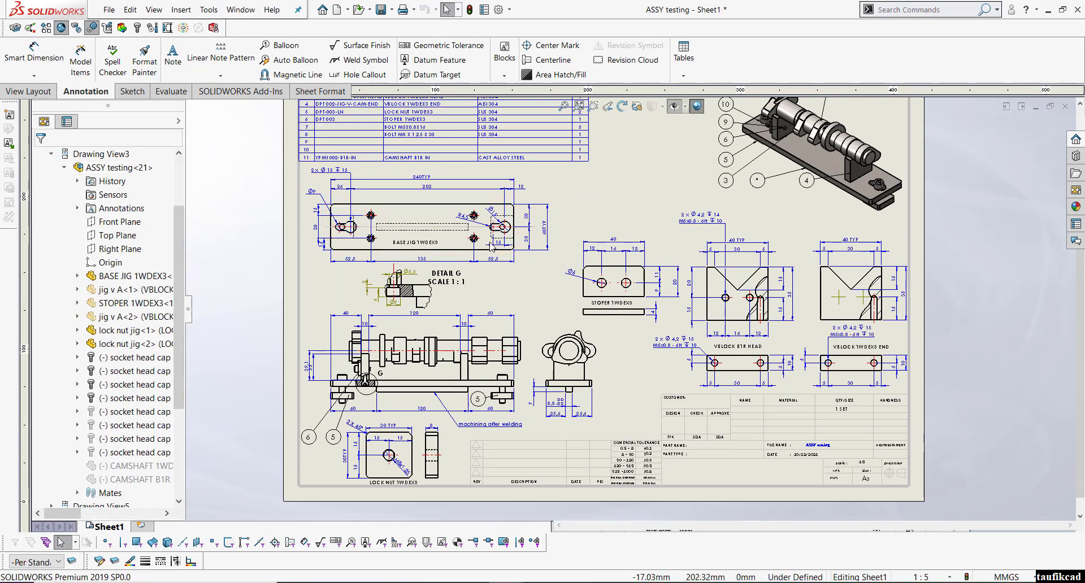
# Fit the whole sheet in view and save the drawing
pyautogui.scroll(2, 610, 243)
pyautogui.click(579, 106)
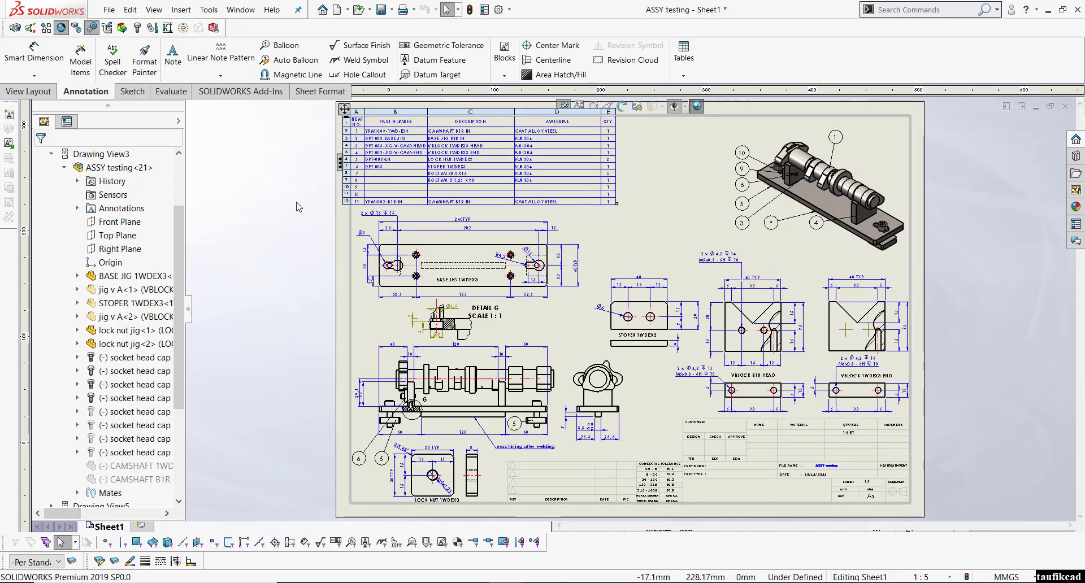
pyautogui.hotkey('ctrl', 's')
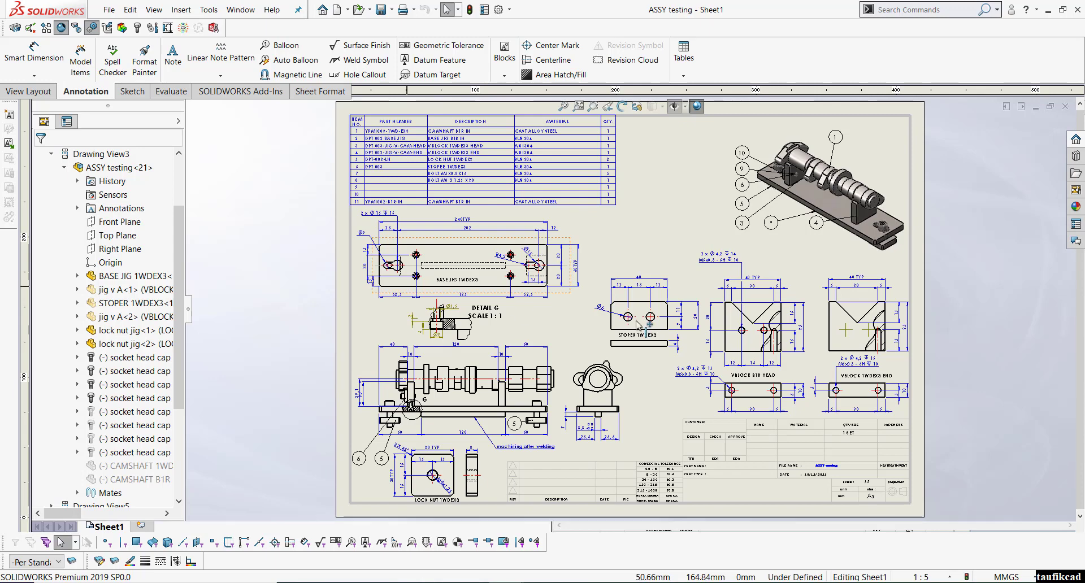
# Switch the bottom view of the end V-block to the VBLOCK B1R END configuration
pyautogui.press('f')
pyautogui.scroll(-1, 540, 375)
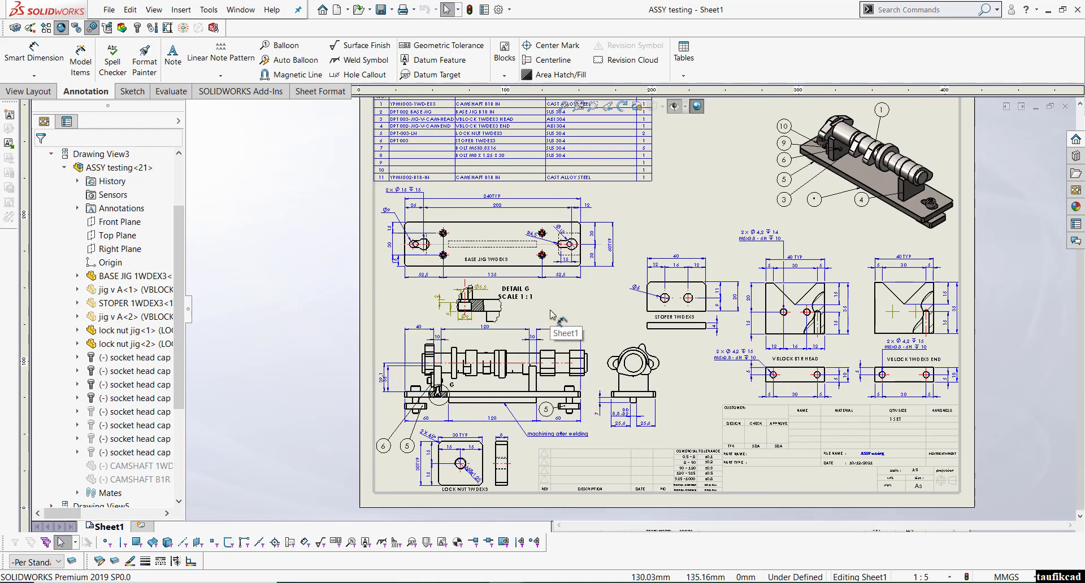
pyautogui.scroll(-4, 514, 318)
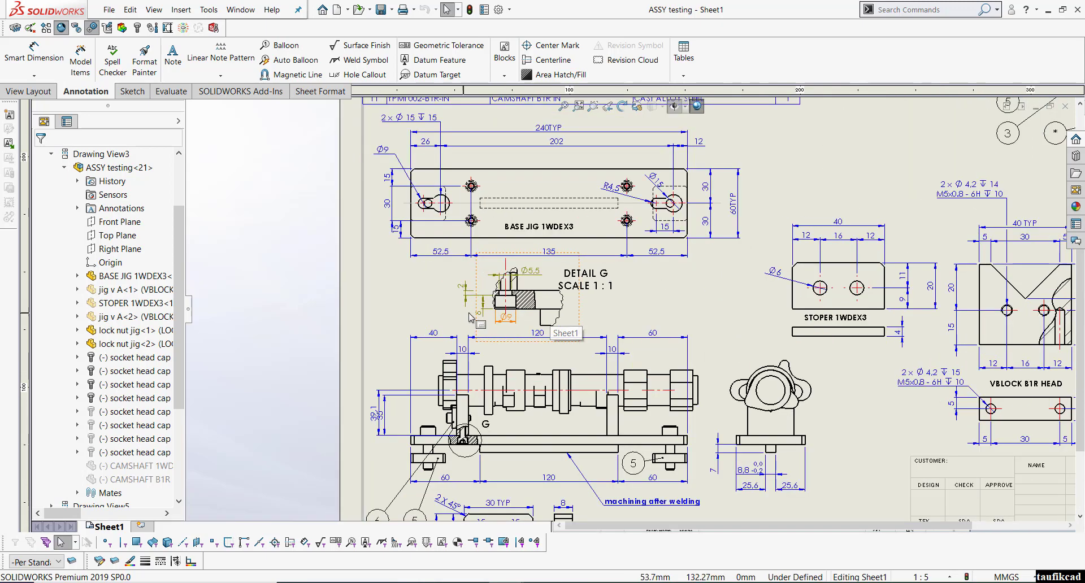
pyautogui.scroll(-1, 526, 303)
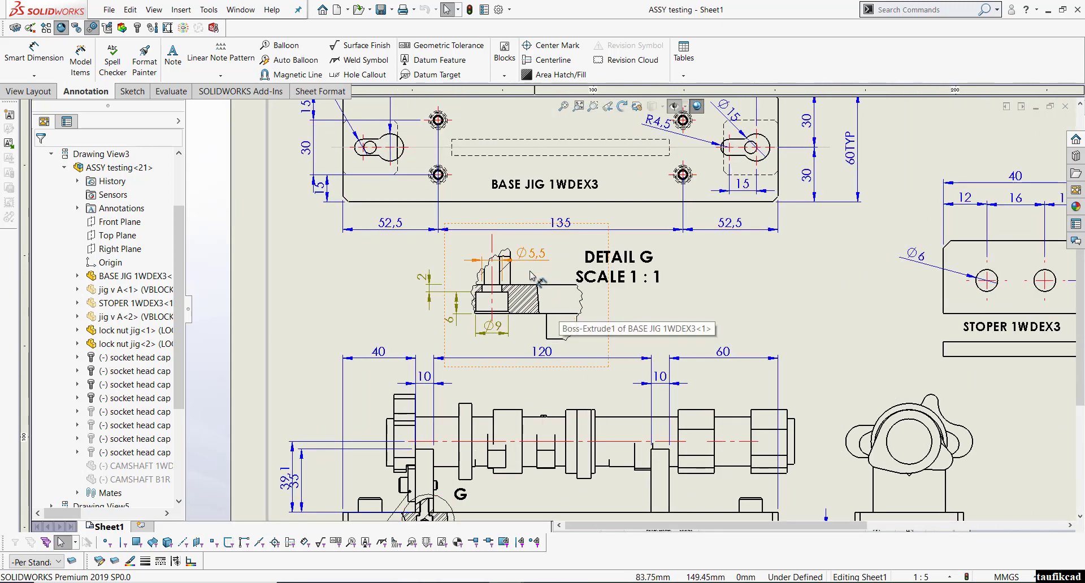
pyautogui.scroll(5, 480, 307)
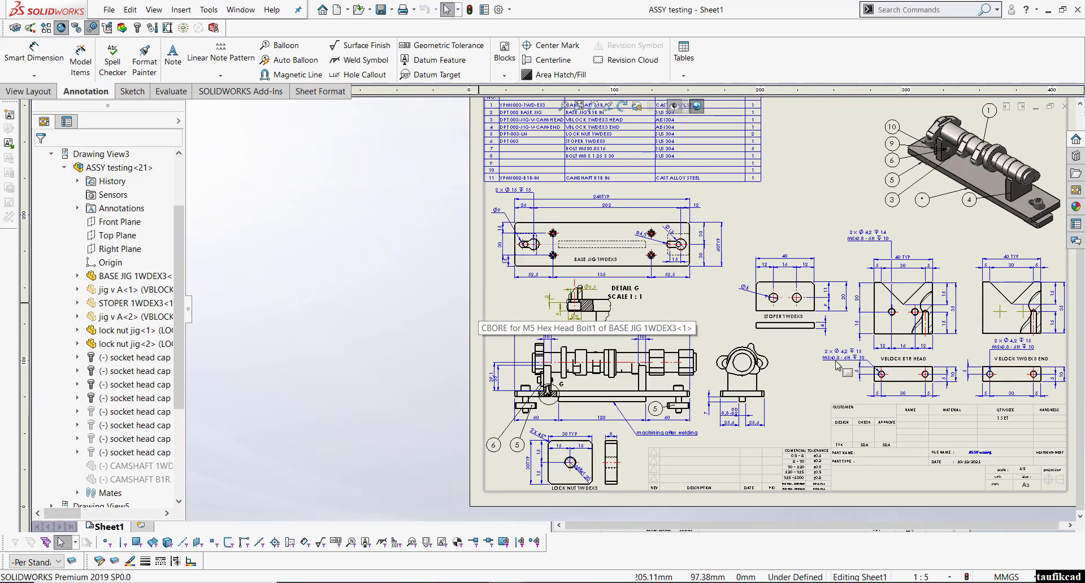
pyautogui.scroll(-3, 874, 373)
pyautogui.scroll(2, 854, 351)
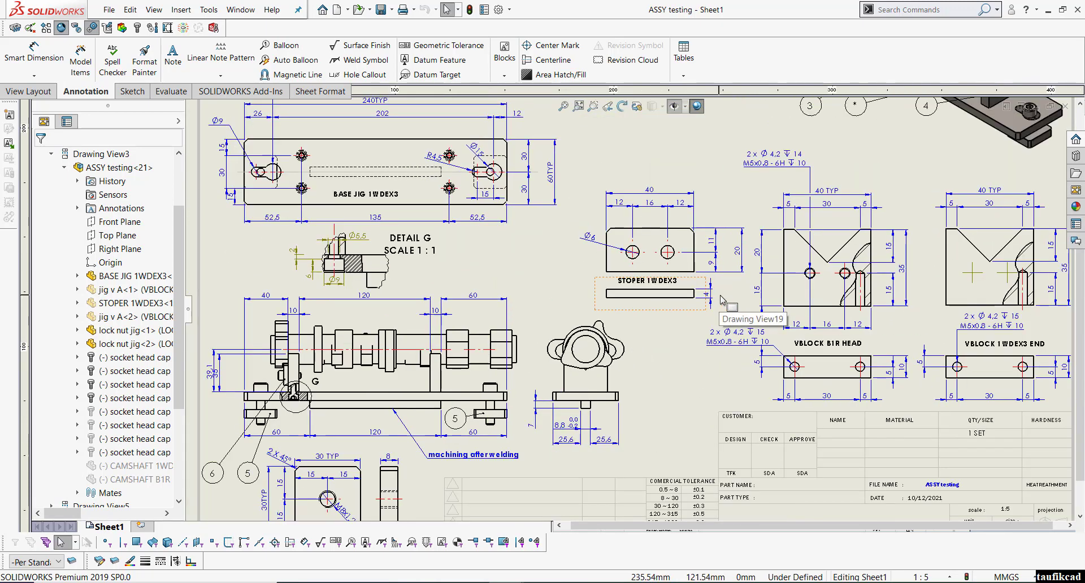
pyautogui.scroll(-2, 870, 348)
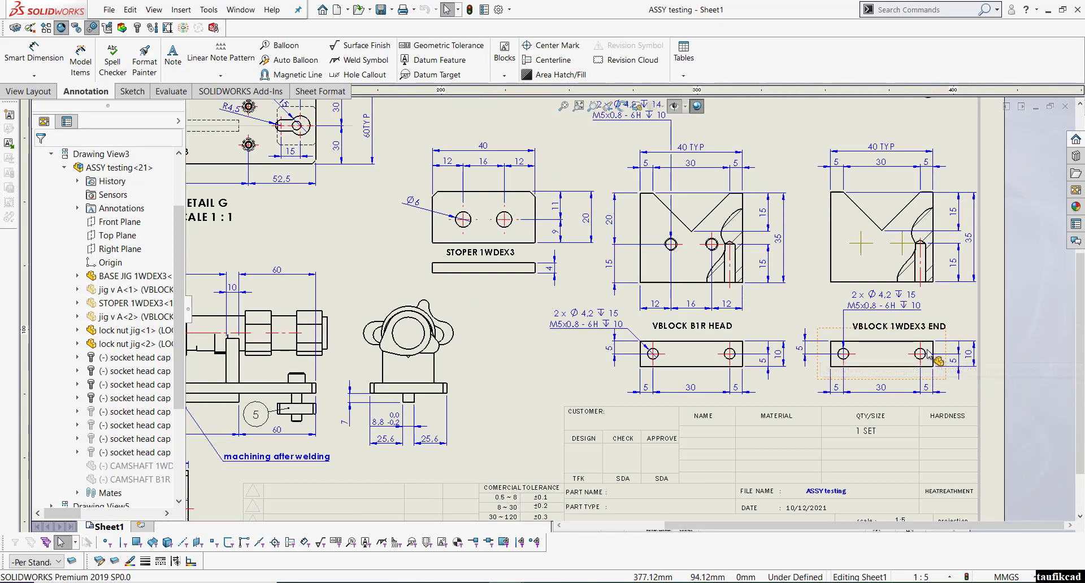
pyautogui.scroll(-2, 900, 349)
pyautogui.click(848, 357)
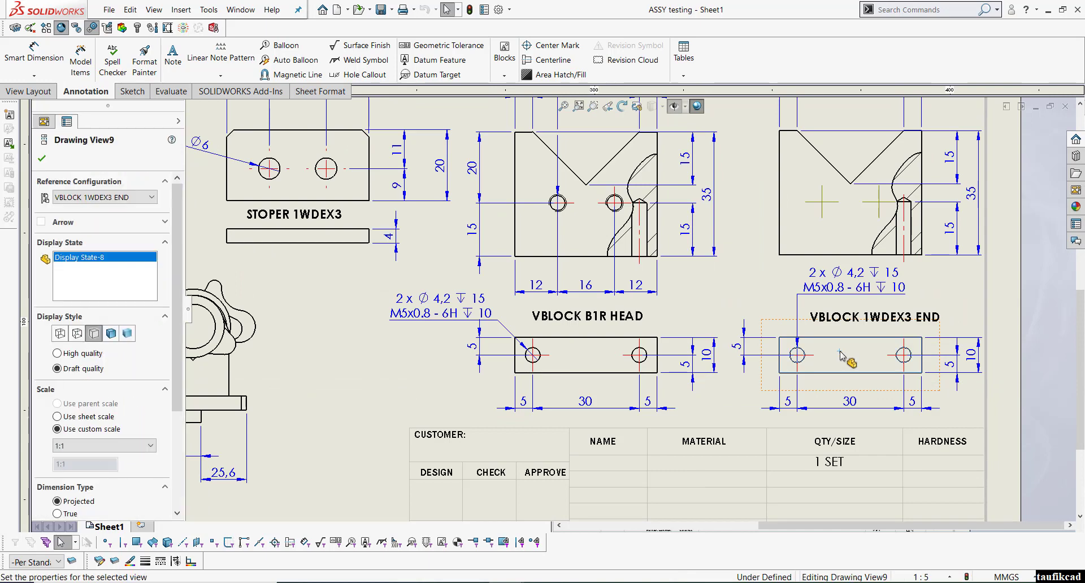
pyautogui.click(120, 198)
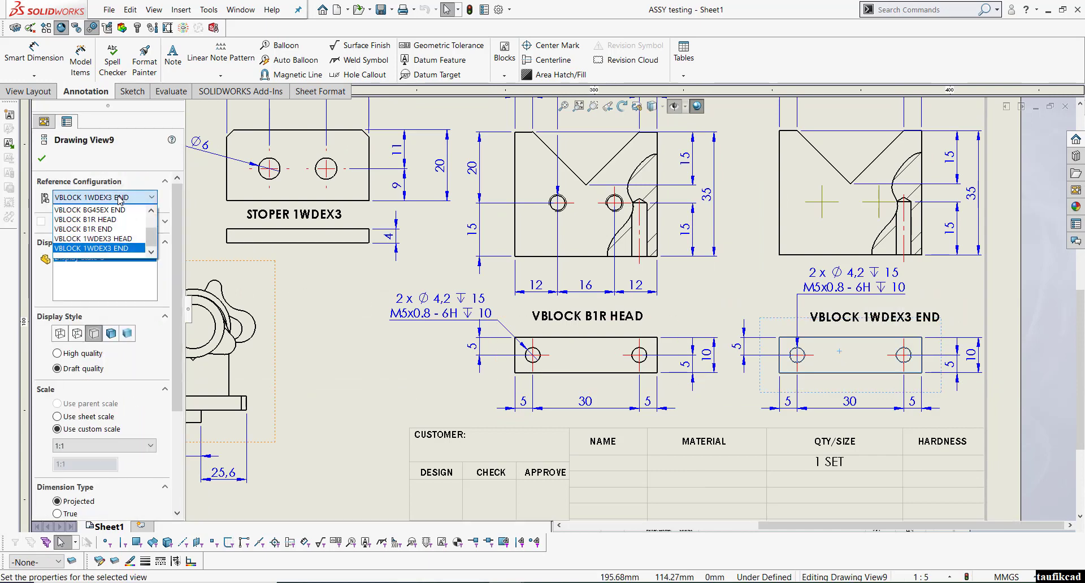
pyautogui.click(106, 229)
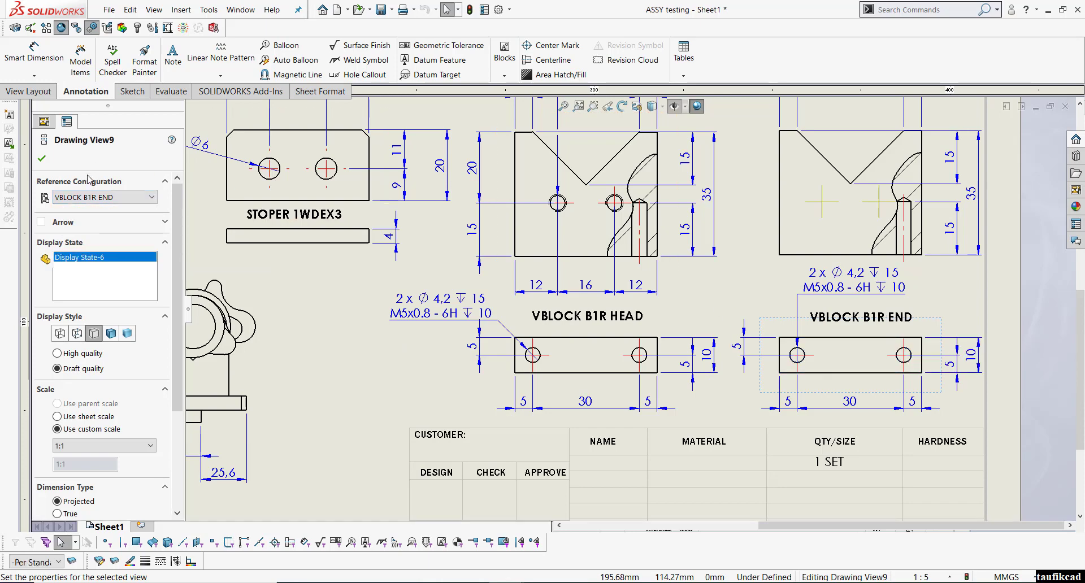
pyautogui.click(42, 159)
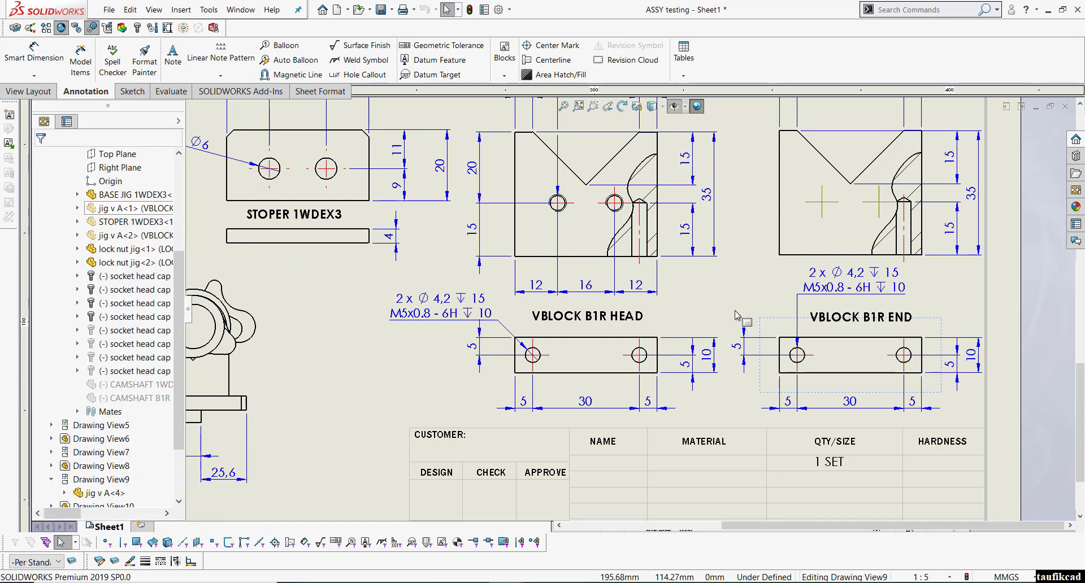
pyautogui.scroll(2, 730, 318)
pyautogui.scroll(2, 727, 318)
pyautogui.scroll(-4, 668, 243)
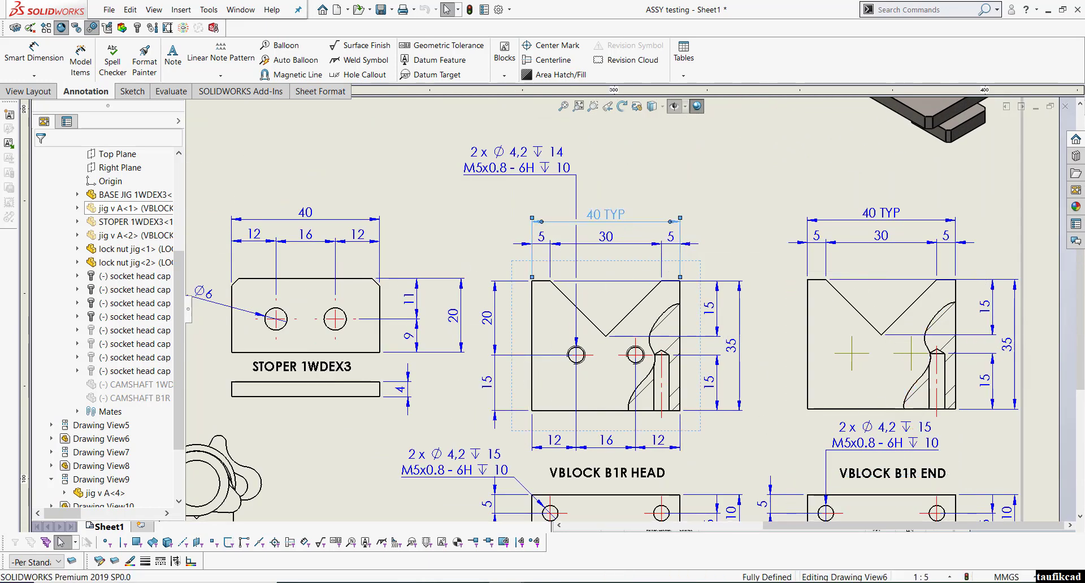
pyautogui.click(606, 214)
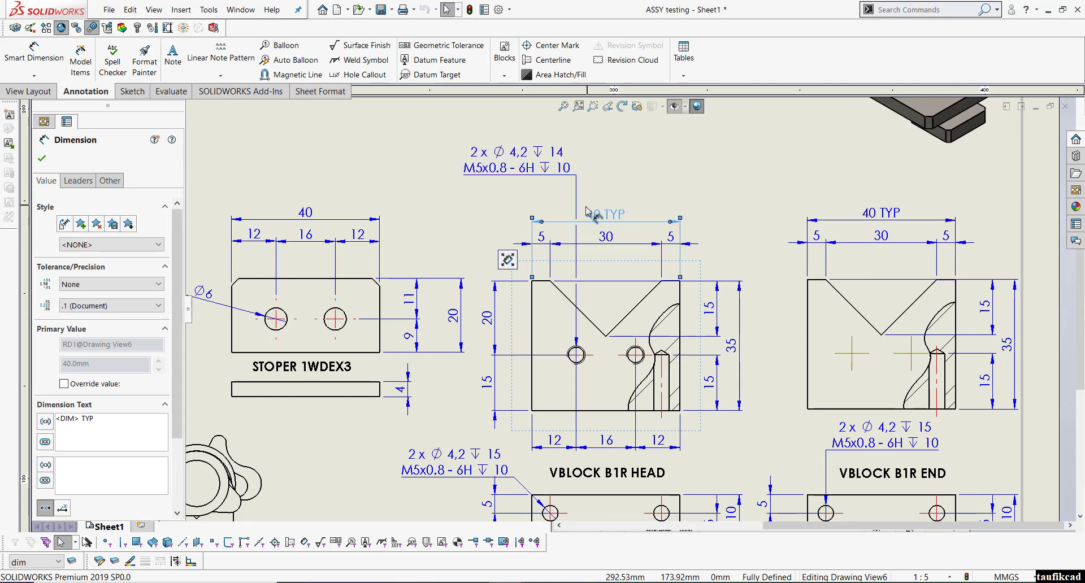
pyautogui.press('f')
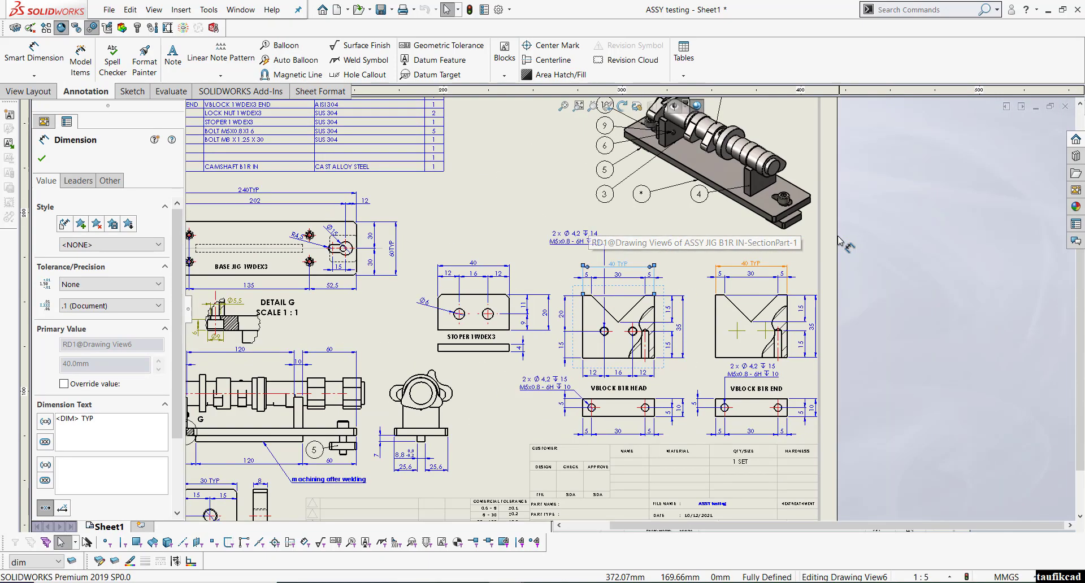
pyautogui.click(43, 158)
# Set the reference configuration of the shaded isometric assembly view to JIG B
pyautogui.scroll(1, 817, 234)
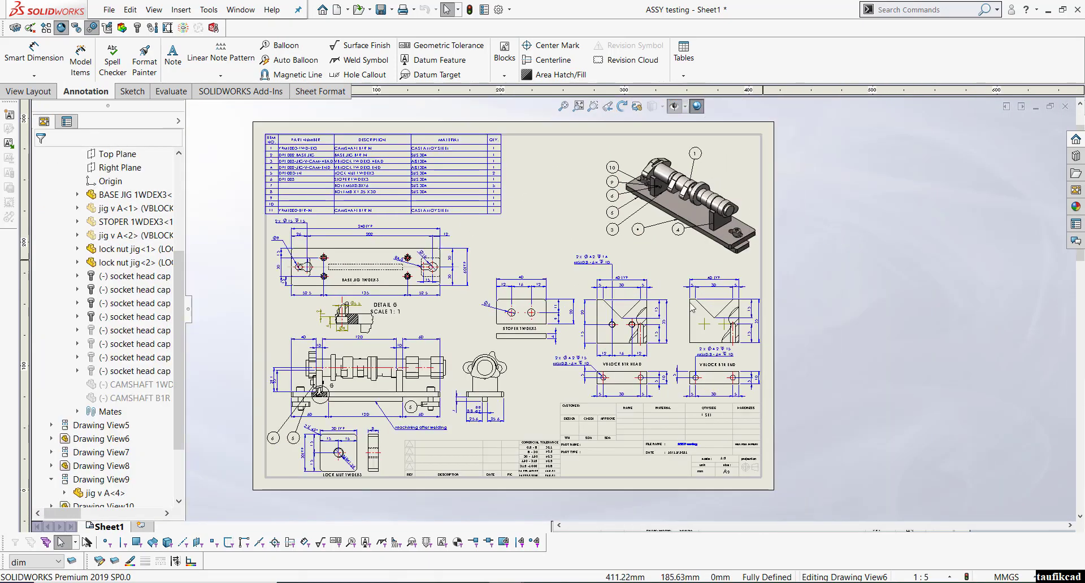
pyautogui.scroll(-2, 465, 209)
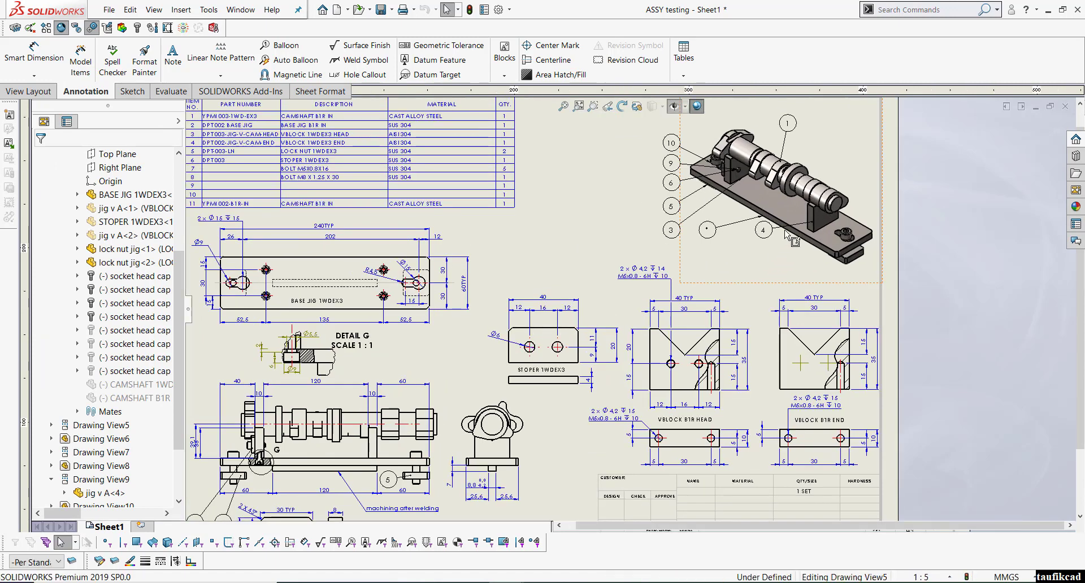
pyautogui.click(797, 195)
pyautogui.click(104, 198)
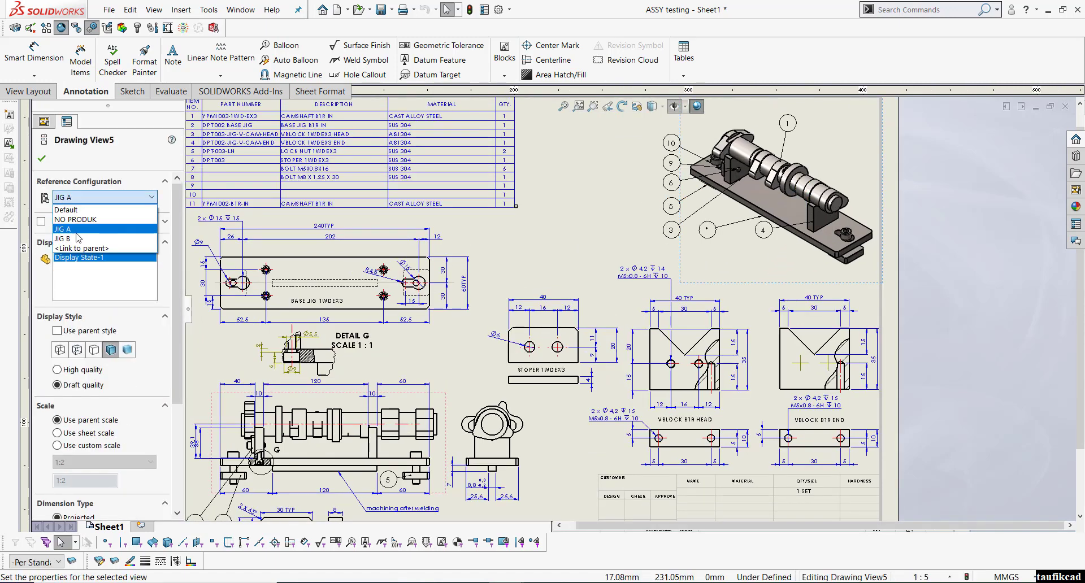
pyautogui.click(75, 241)
pyautogui.click(43, 160)
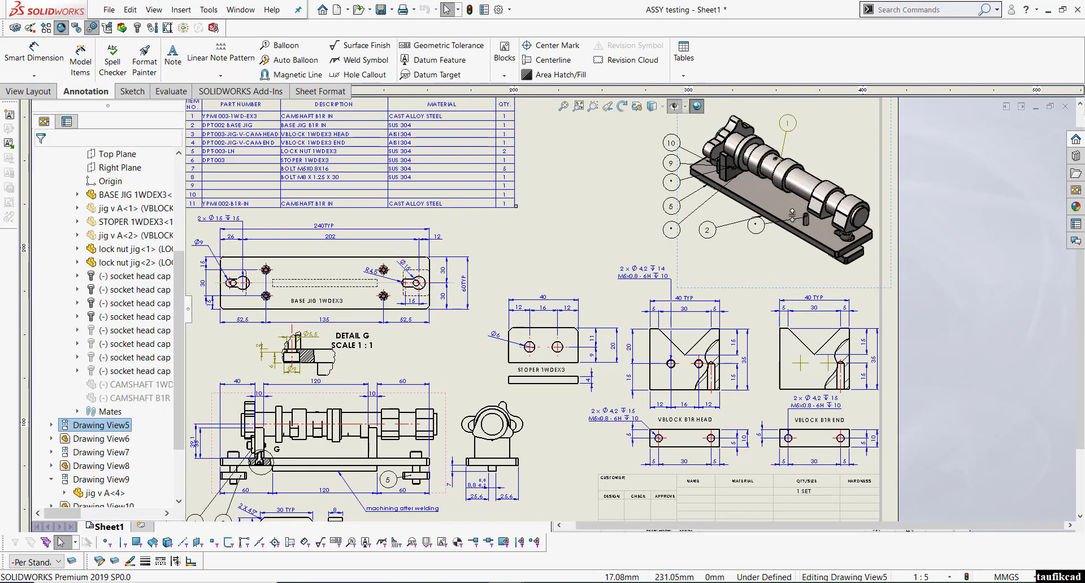
# Check the whole sheet, save the ASSY testing drawing and close it to return to the assembly
pyautogui.scroll(3, 890, 269)
pyautogui.scroll(2, 888, 265)
pyautogui.click(889, 265)
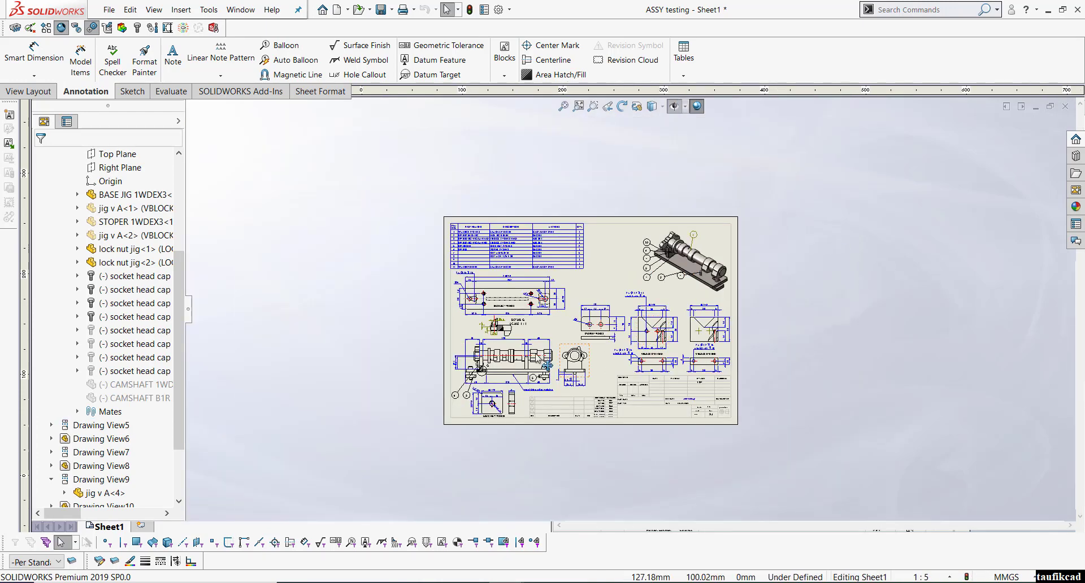
pyautogui.press('f')
pyautogui.scroll(-1, 530, 291)
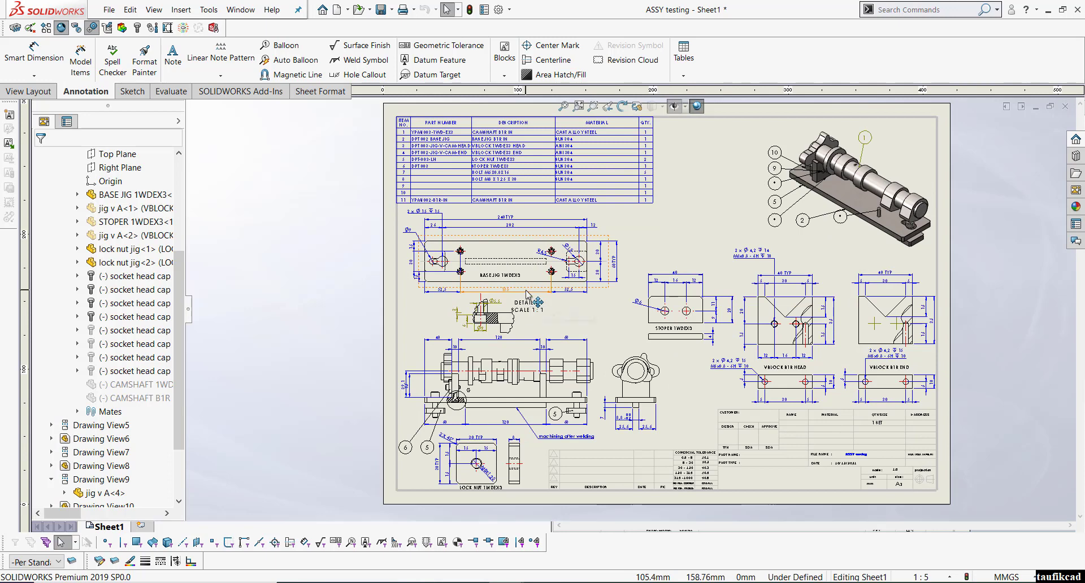
pyautogui.scroll(1, 603, 260)
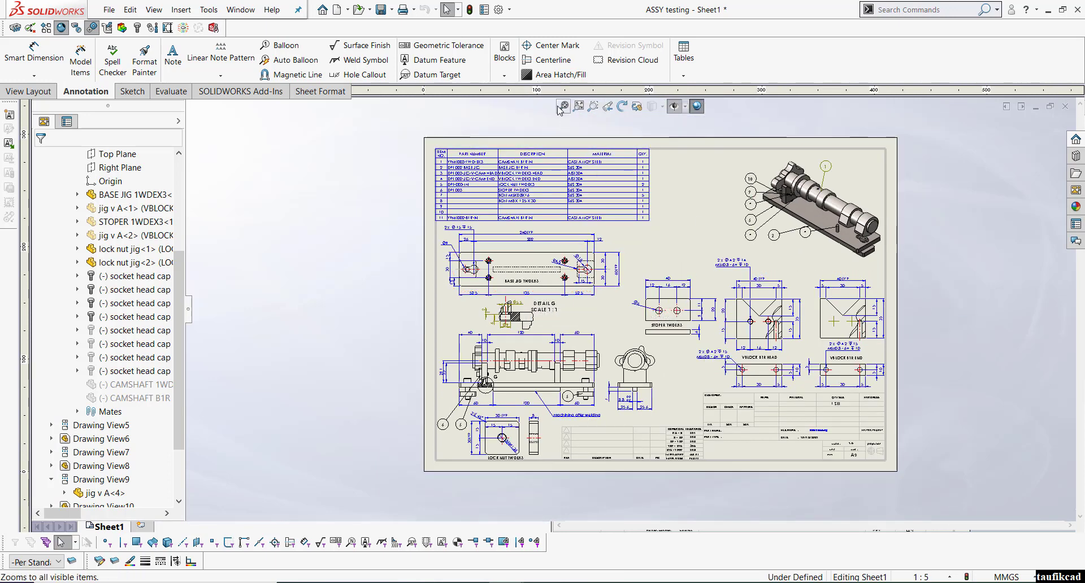
pyautogui.click(578, 106)
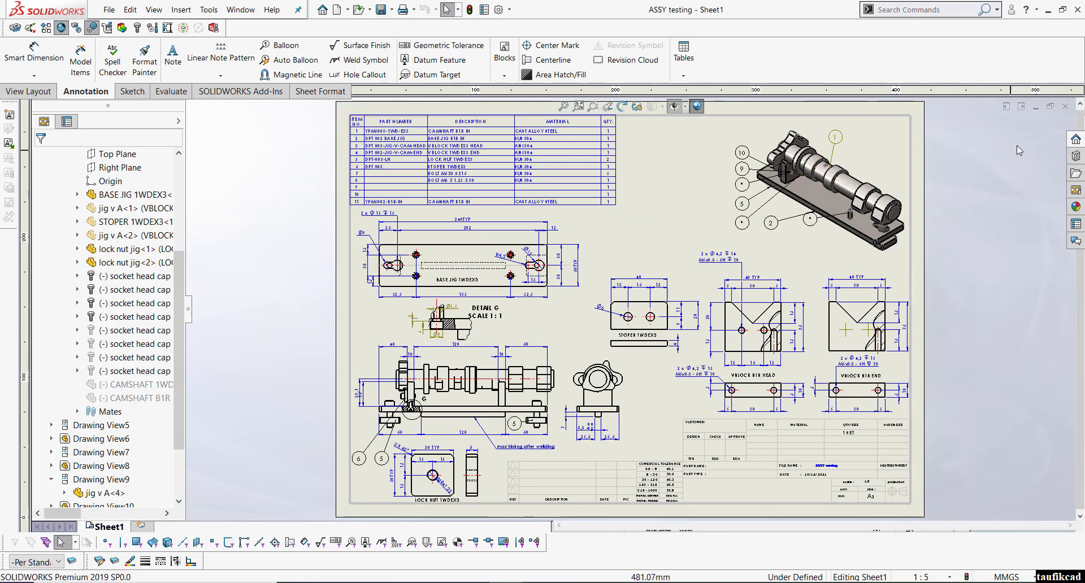
pyautogui.click(1065, 107)
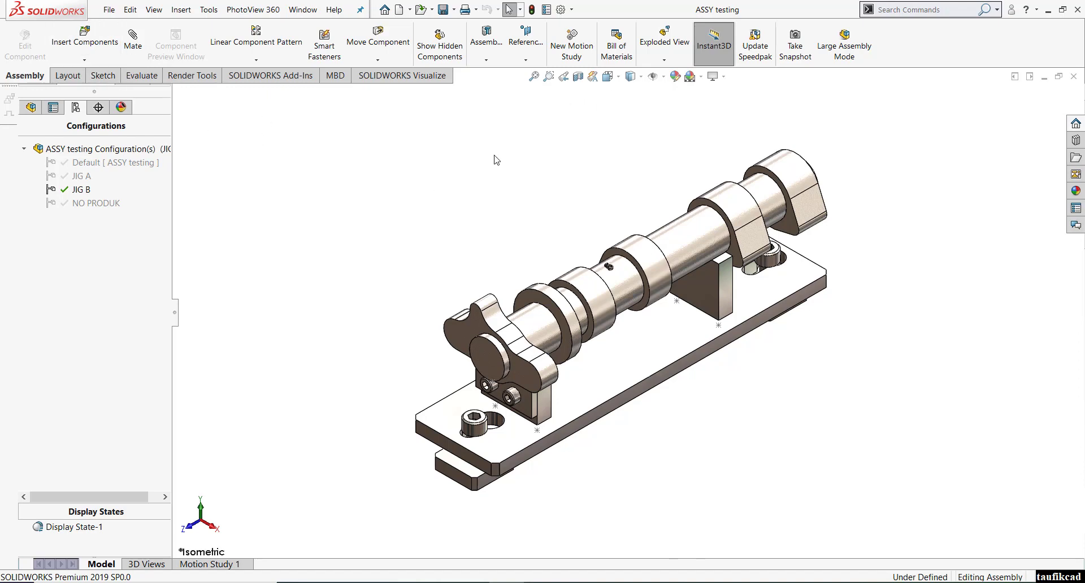
# Start Pack and Go for the ASSY testing assembly
pyautogui.click(452, 10)
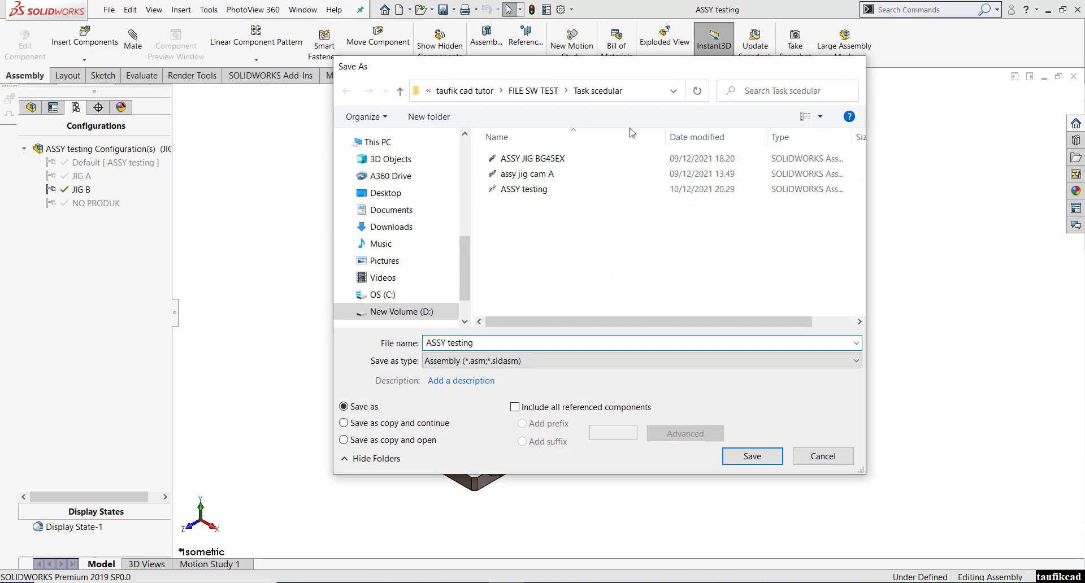
pyautogui.click(854, 67)
pyautogui.click(109, 10)
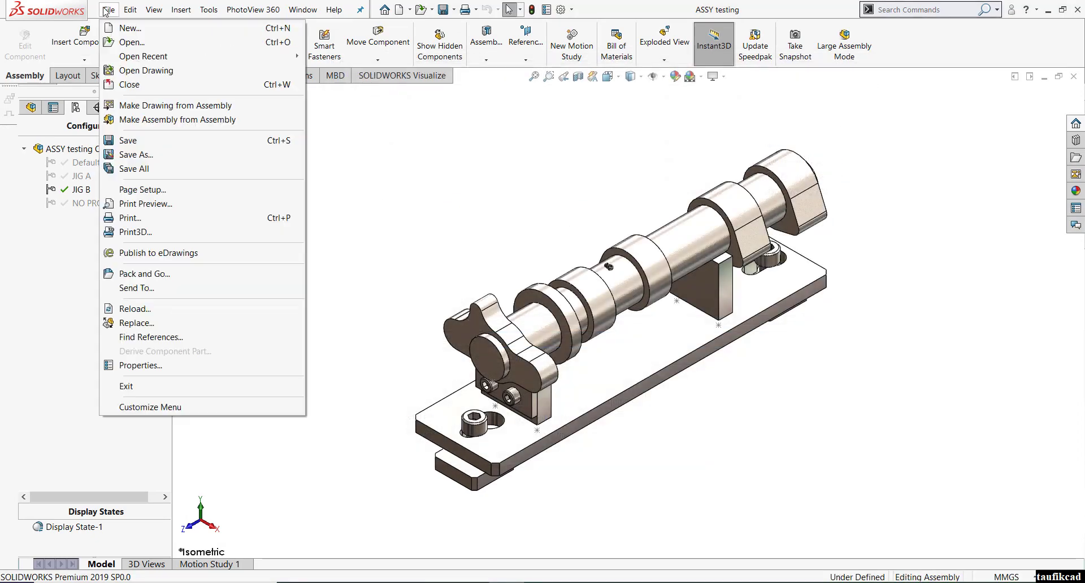
pyautogui.click(138, 273)
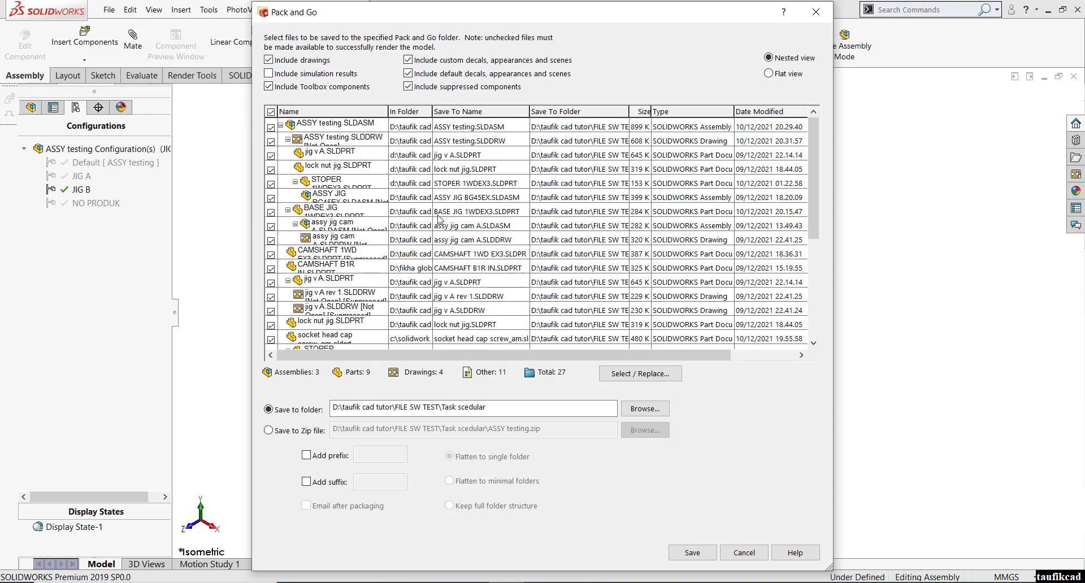
# Browse for the Pack and Go destination and create a folder named new produk inside Task scedular
pyautogui.click(644, 408)
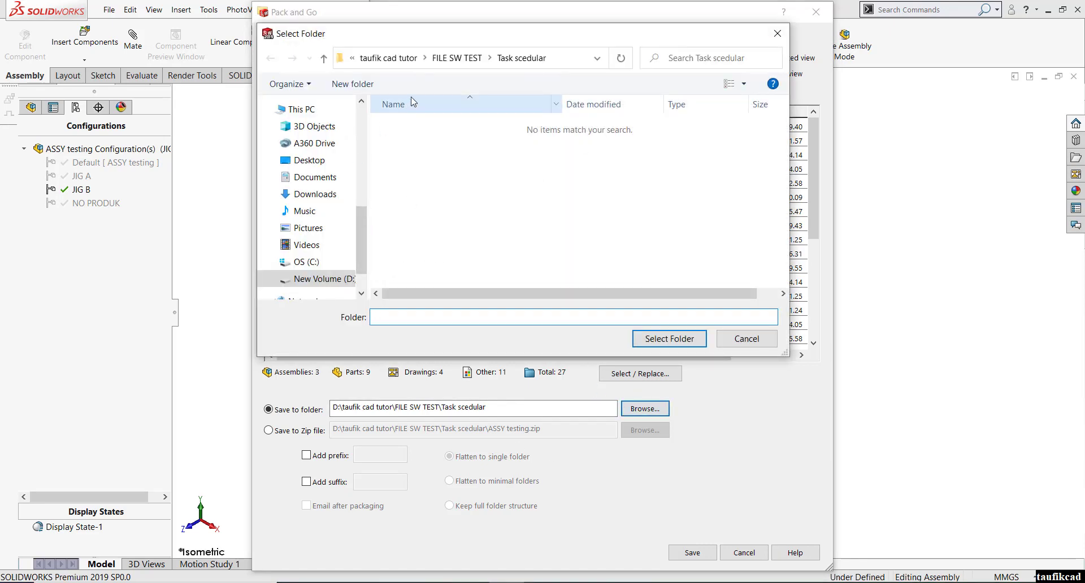
pyautogui.click(517, 58)
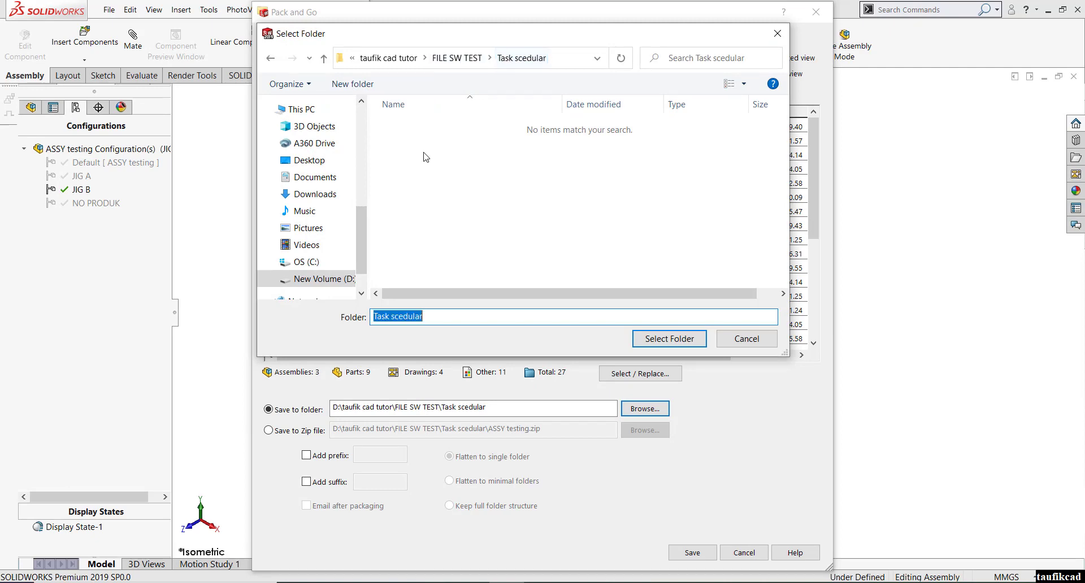
pyautogui.click(351, 84)
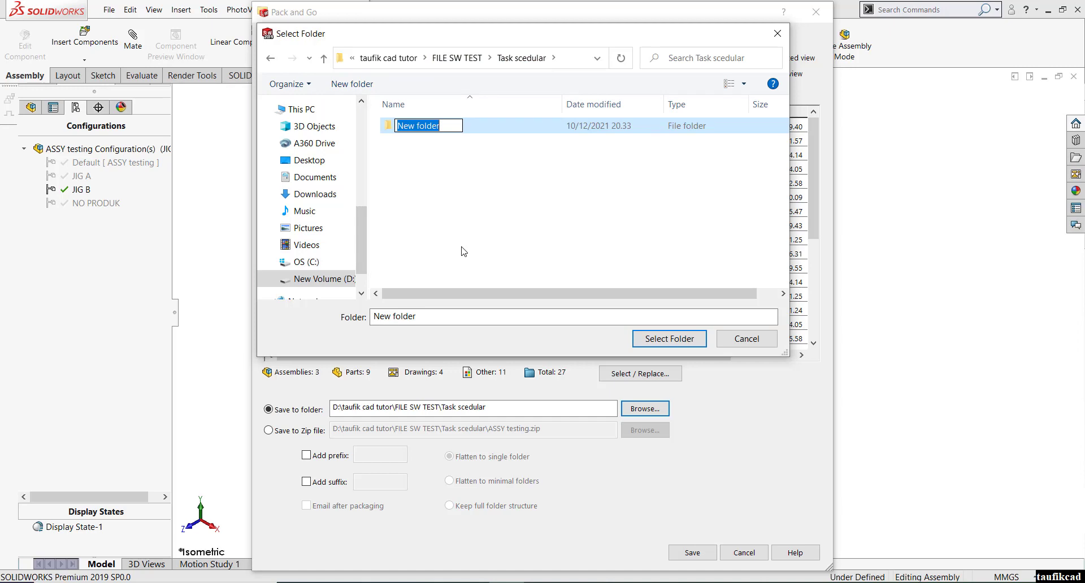
pyautogui.write('par')
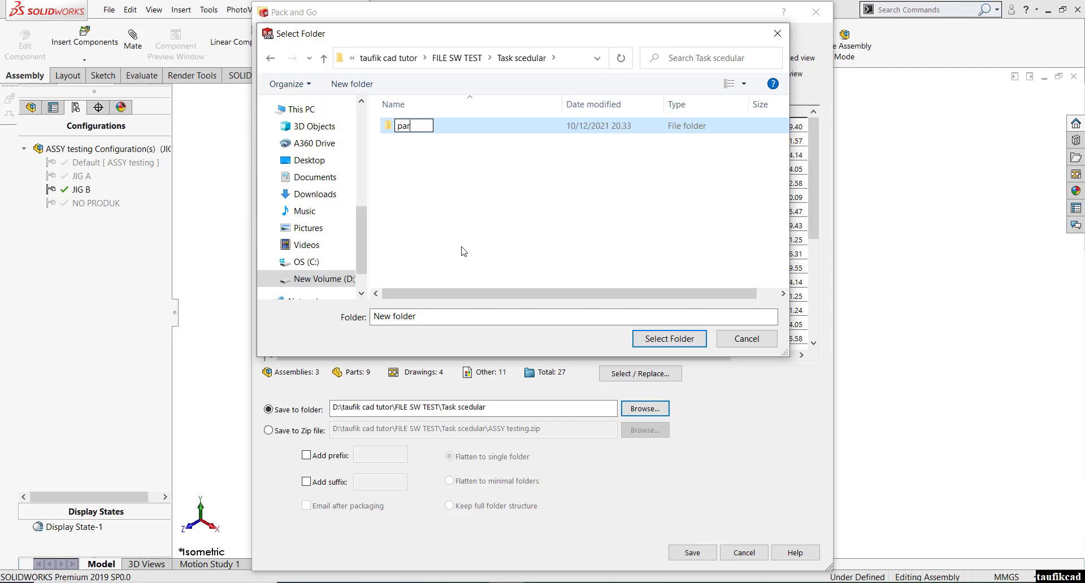
pyautogui.press('BackSpace')
pyautogui.press('BackSpace')
pyautogui.write('new produk')
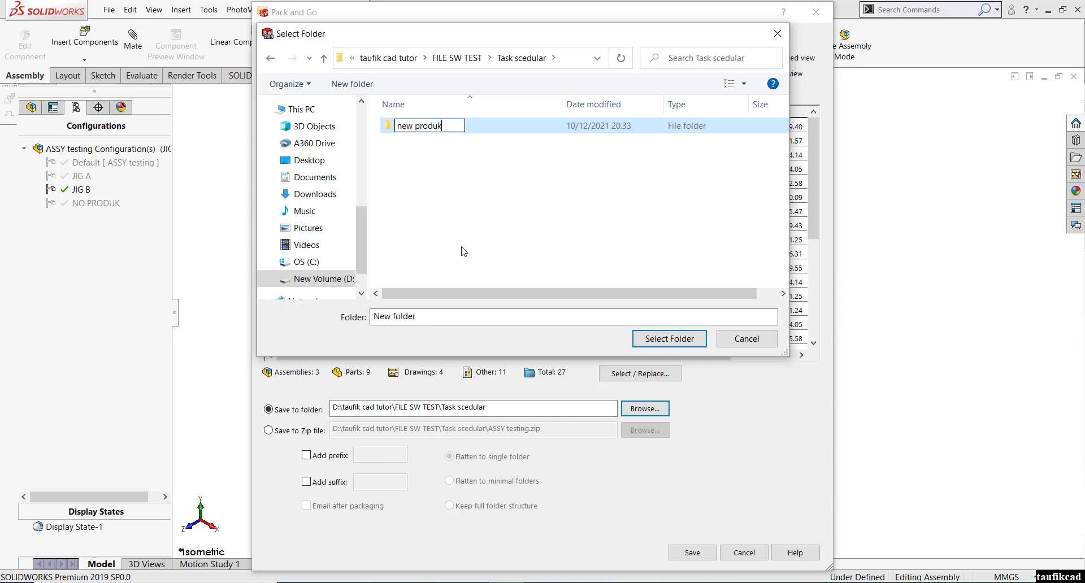
pyautogui.click(463, 242)
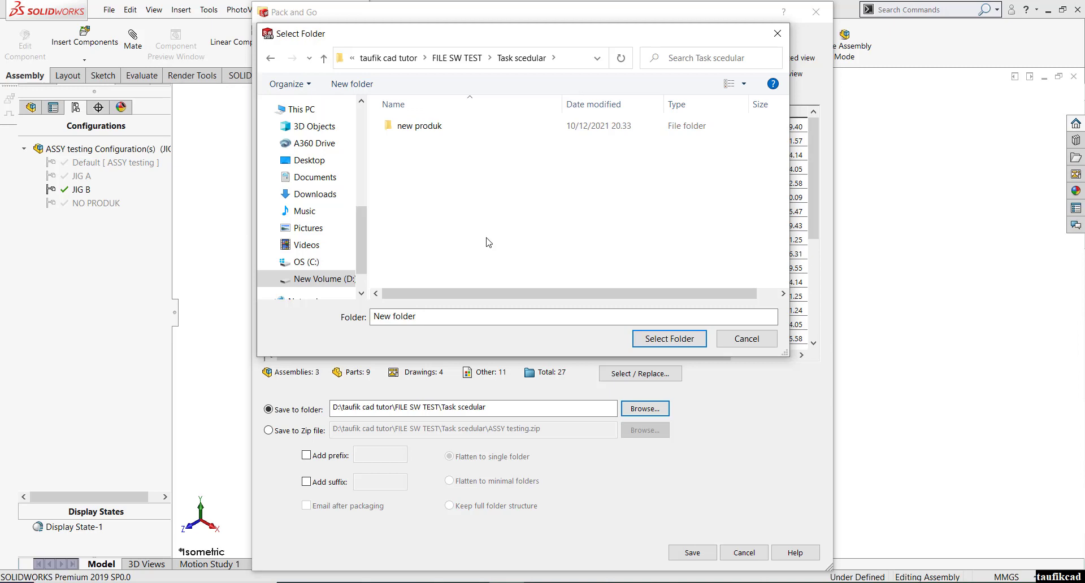
# Set the new produk folder as the Pack and Go destination and save the packaged files there
pyautogui.doubleClick(423, 127)
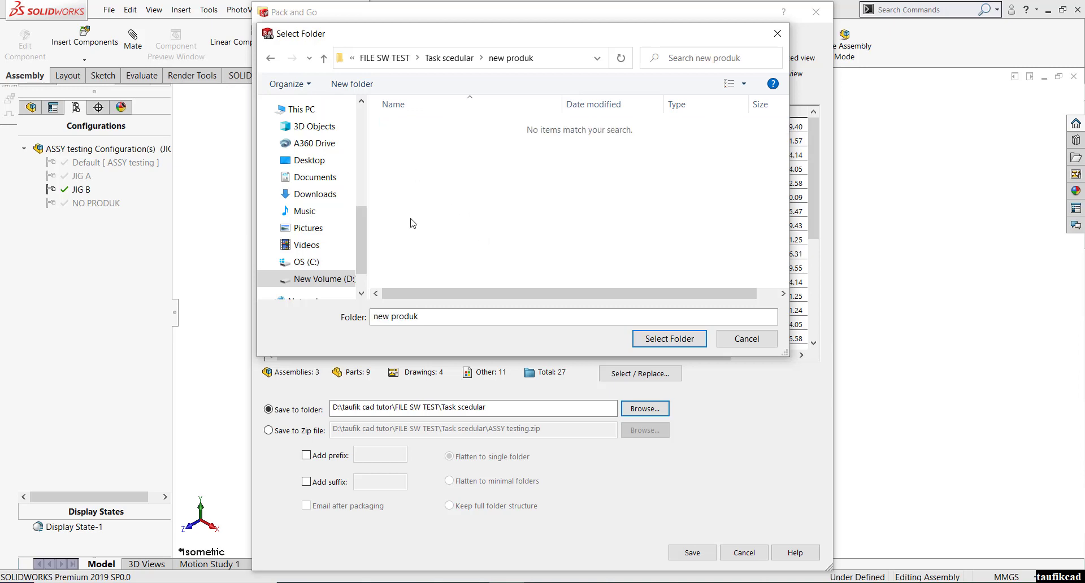
pyautogui.click(672, 338)
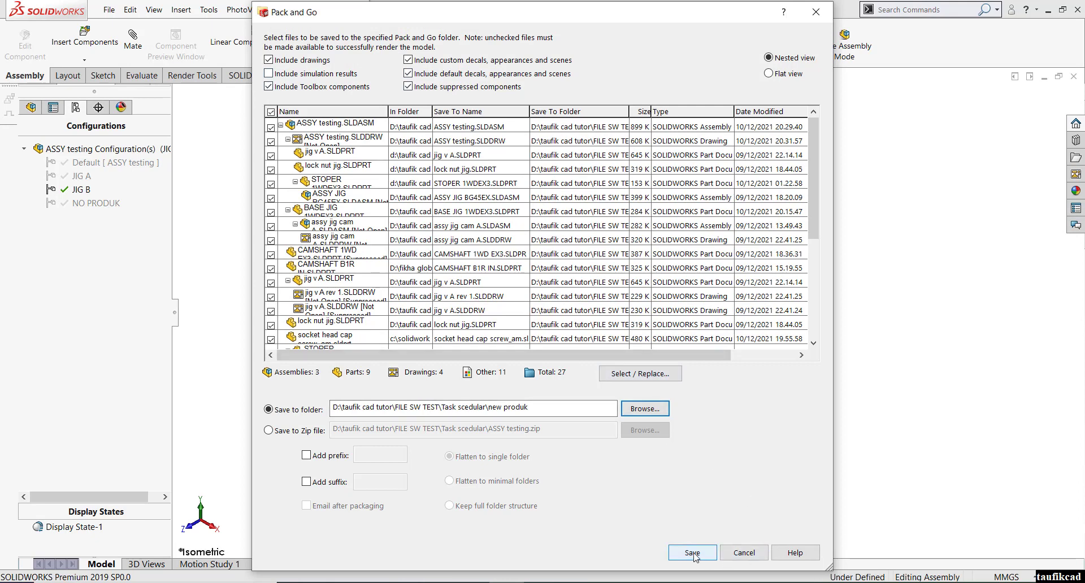
pyautogui.click(693, 554)
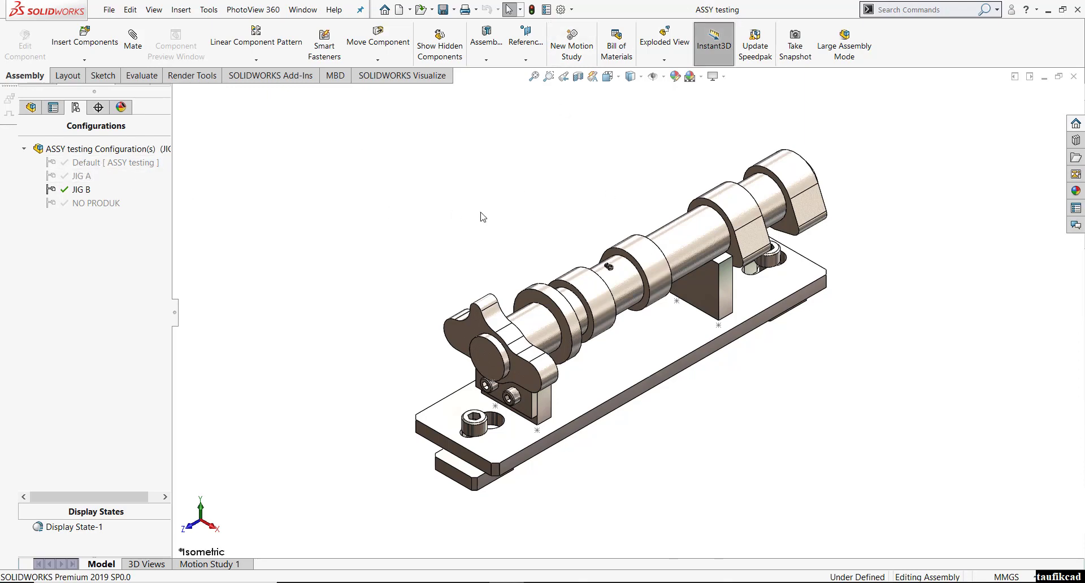
# Switch to File Explorer and open the new produk folder inside FILE SW TEST\Task scedular on drive D
pyautogui.click(723, 43)
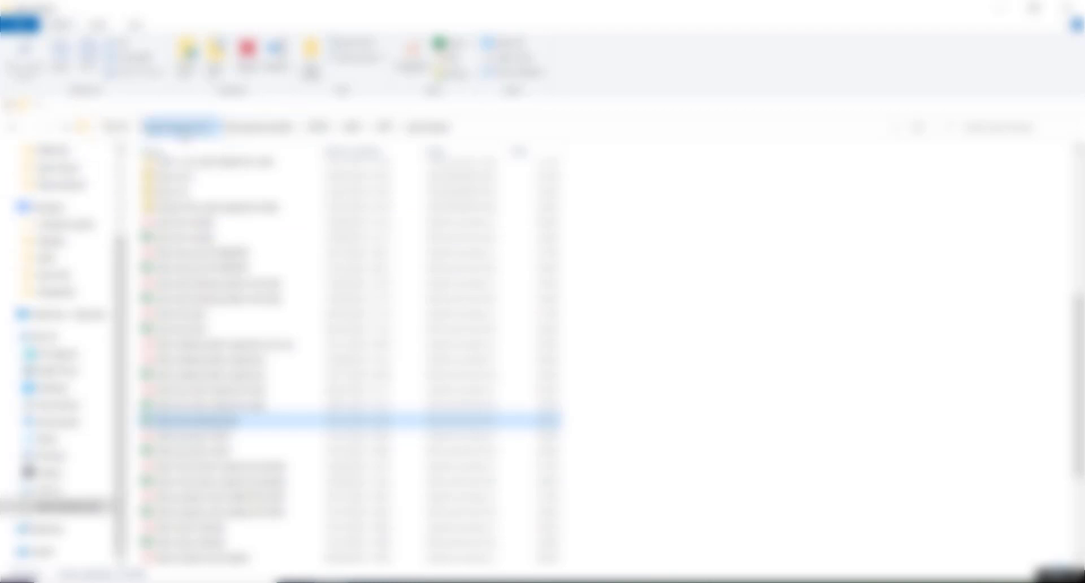
pyautogui.click(180, 128)
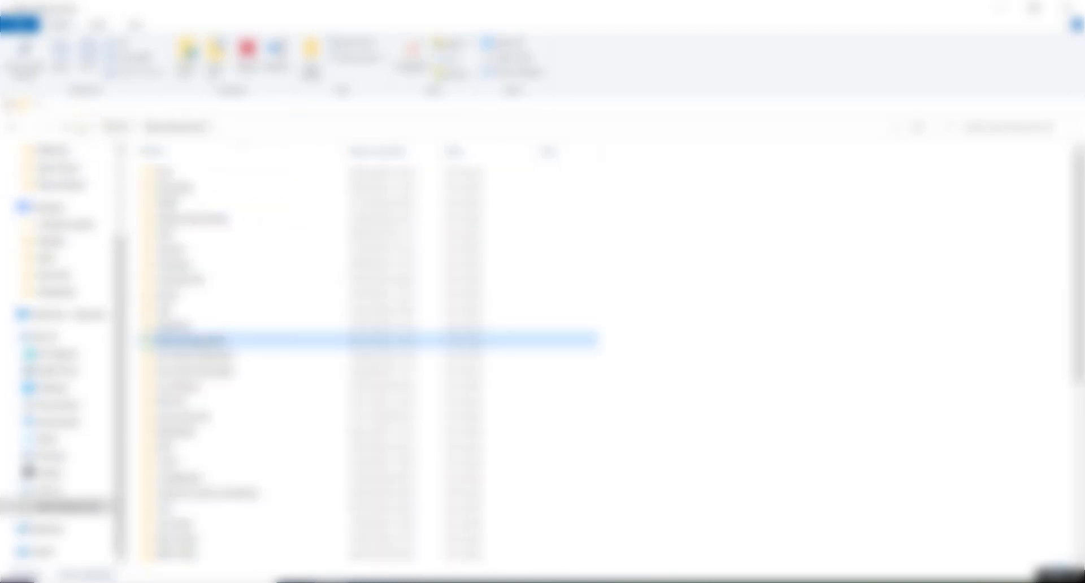
pyautogui.press('s')
pyautogui.click(199, 405)
pyautogui.click(198, 422)
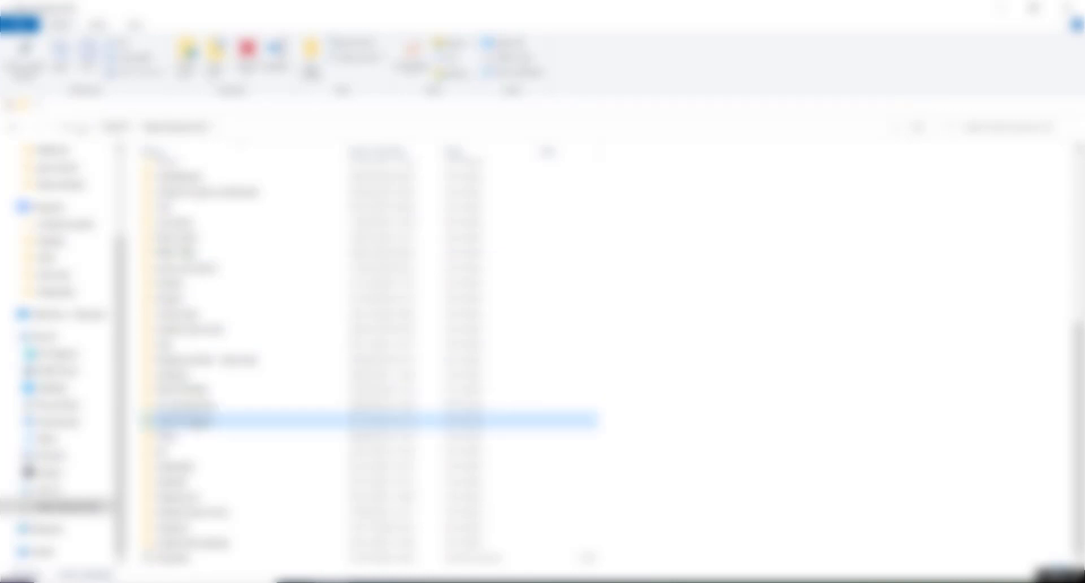
pyautogui.doubleClick(200, 423)
pyautogui.click(195, 296)
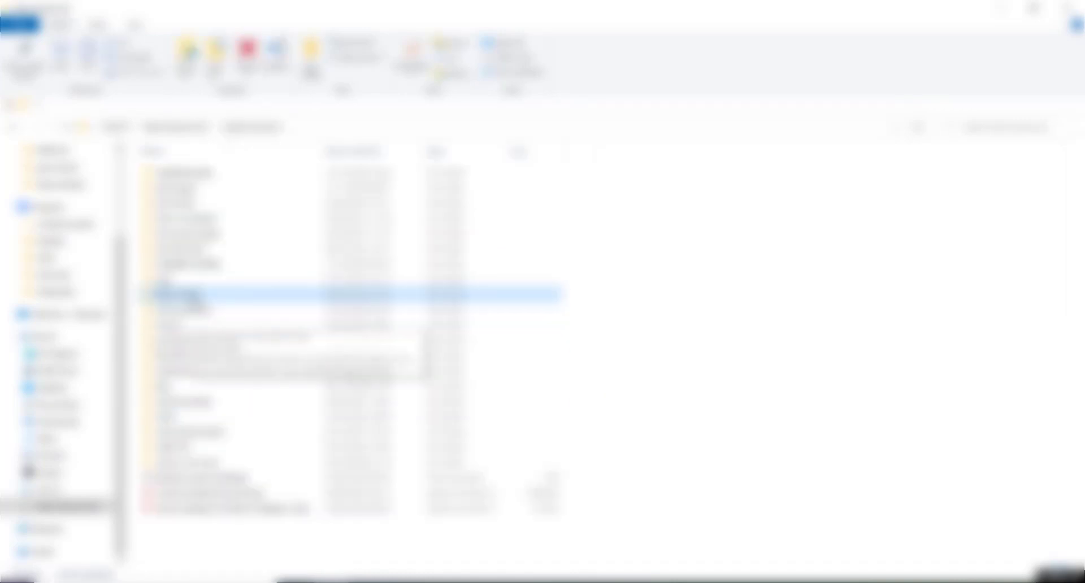
pyautogui.doubleClick(196, 250)
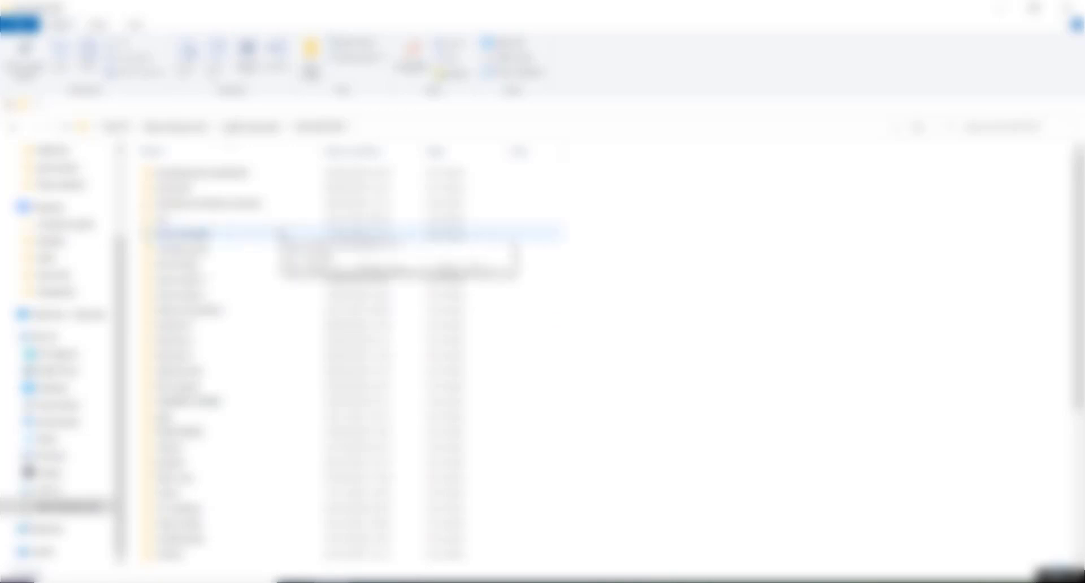
pyautogui.scroll(-5, 280, 233)
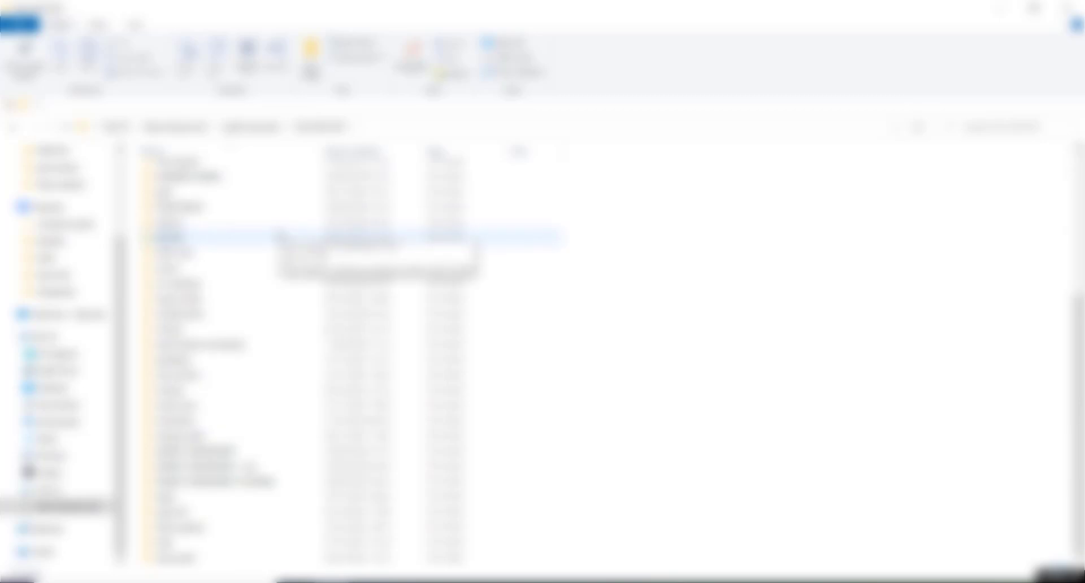
pyautogui.doubleClick(199, 527)
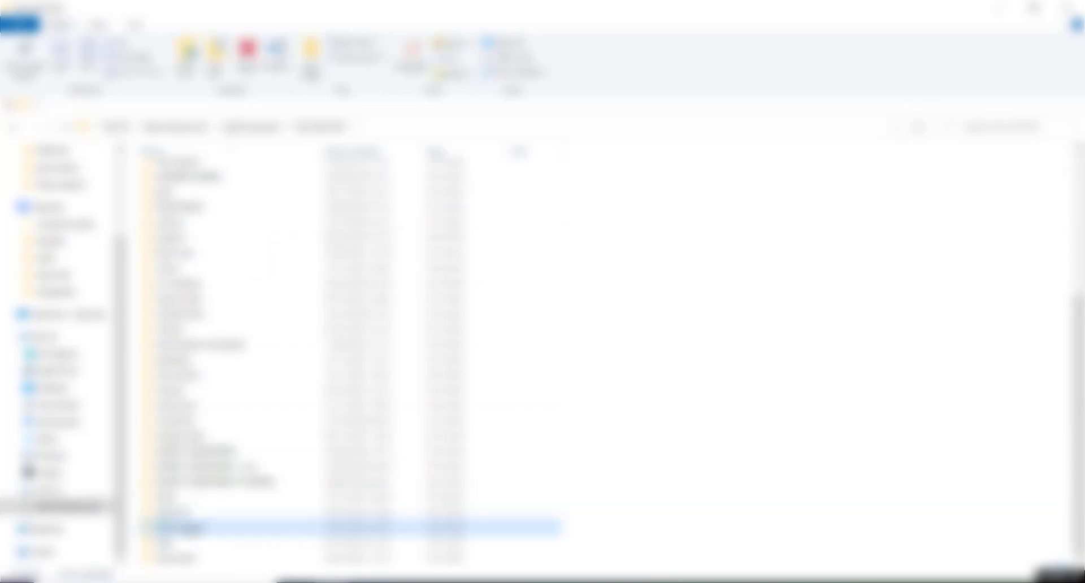
pyautogui.doubleClick(204, 173)
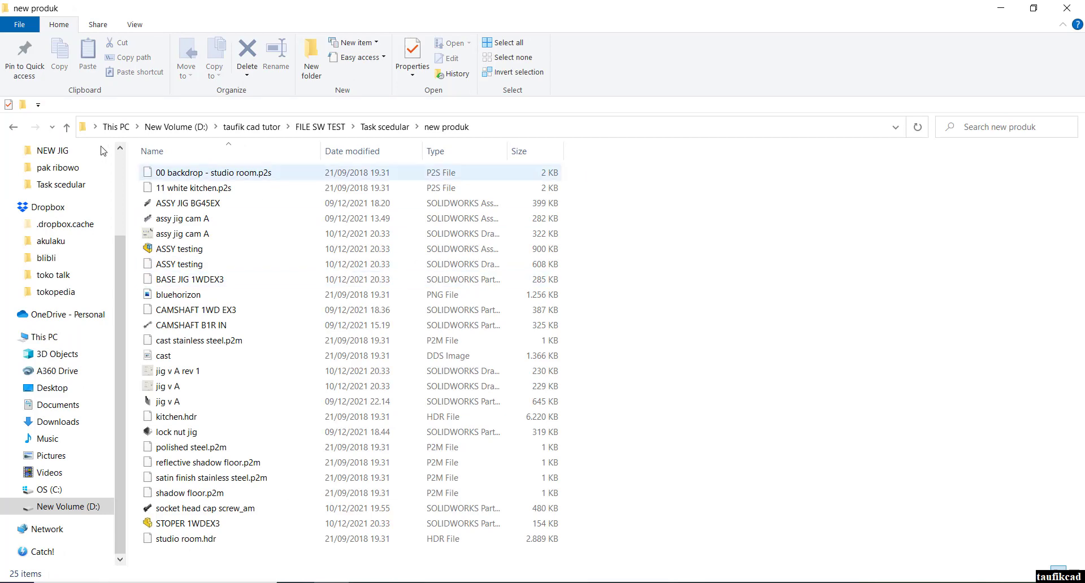
# Compare the original files in the Task scedular folder with the copies in its new produk folder
pyautogui.click(14, 129)
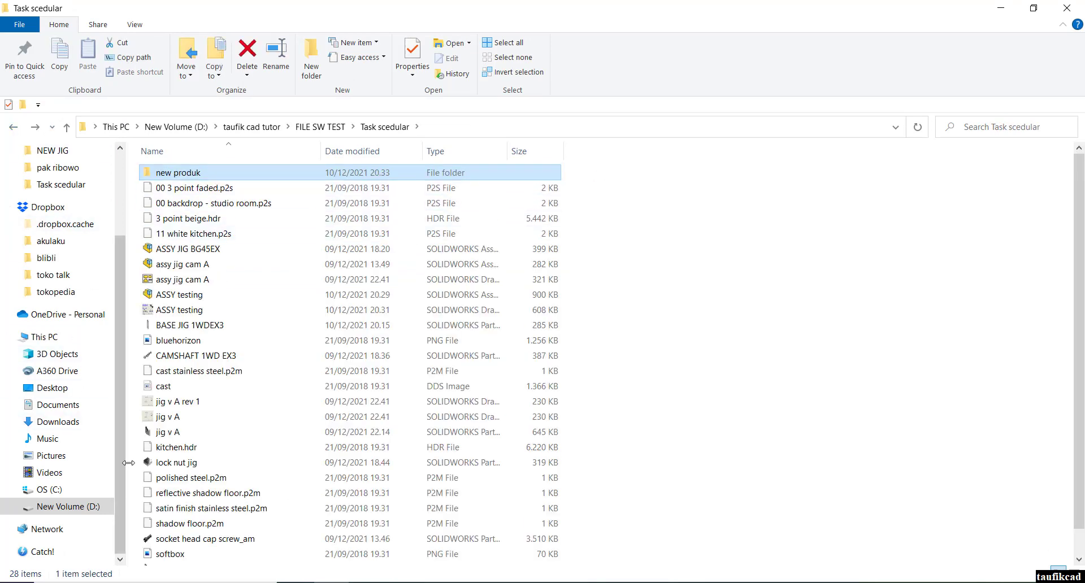
pyautogui.scroll(-1, 205, 542)
pyautogui.scroll(1, 283, 237)
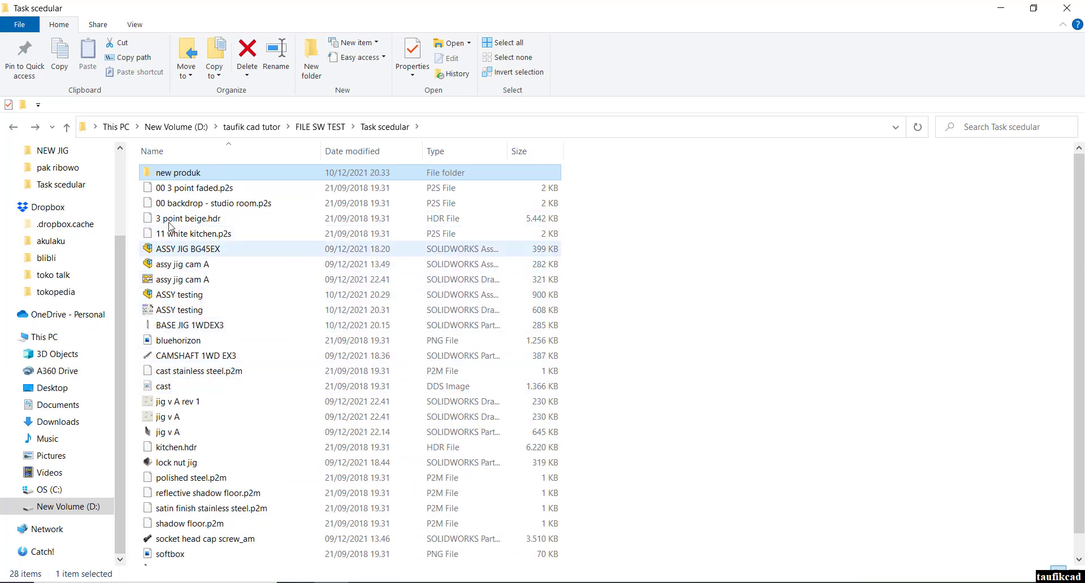
pyautogui.doubleClick(185, 173)
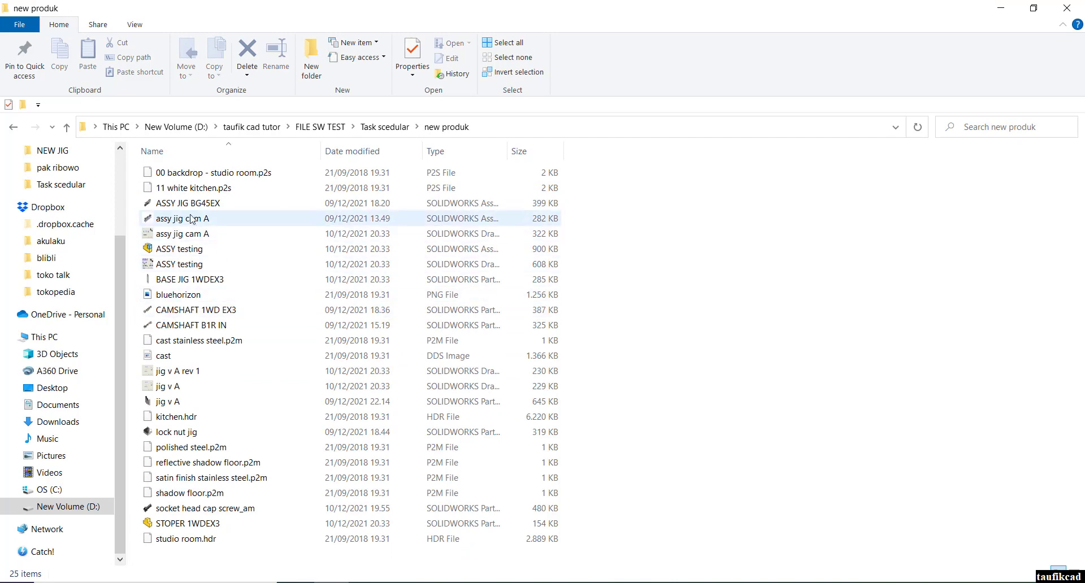
# Rename the copied ASSY testing assembly file in the new produk folder as new produk
pyautogui.click(200, 250)
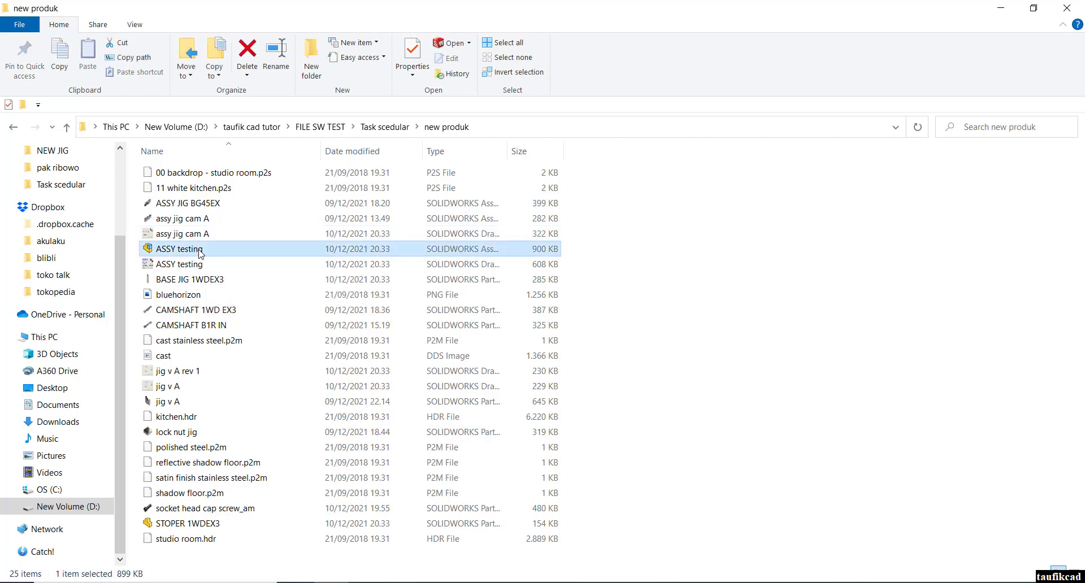
pyautogui.rightClick(199, 253)
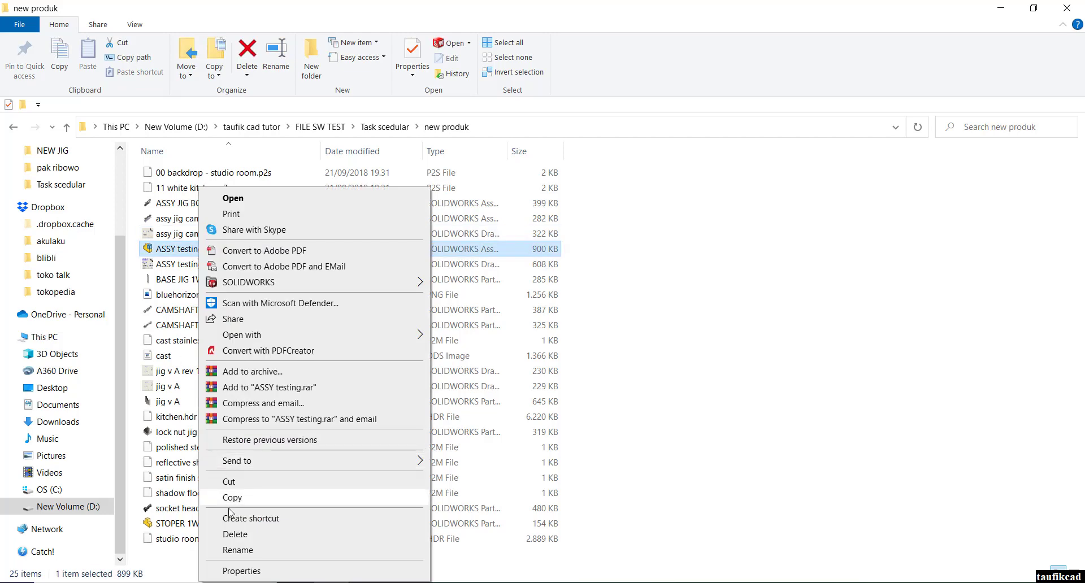
pyautogui.click(238, 550)
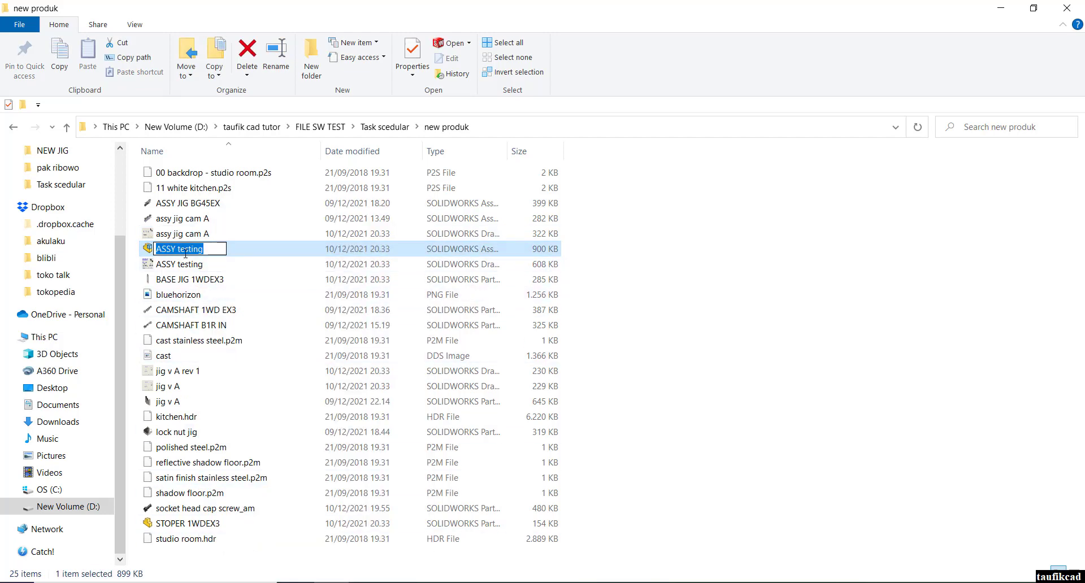
pyautogui.write('new p')
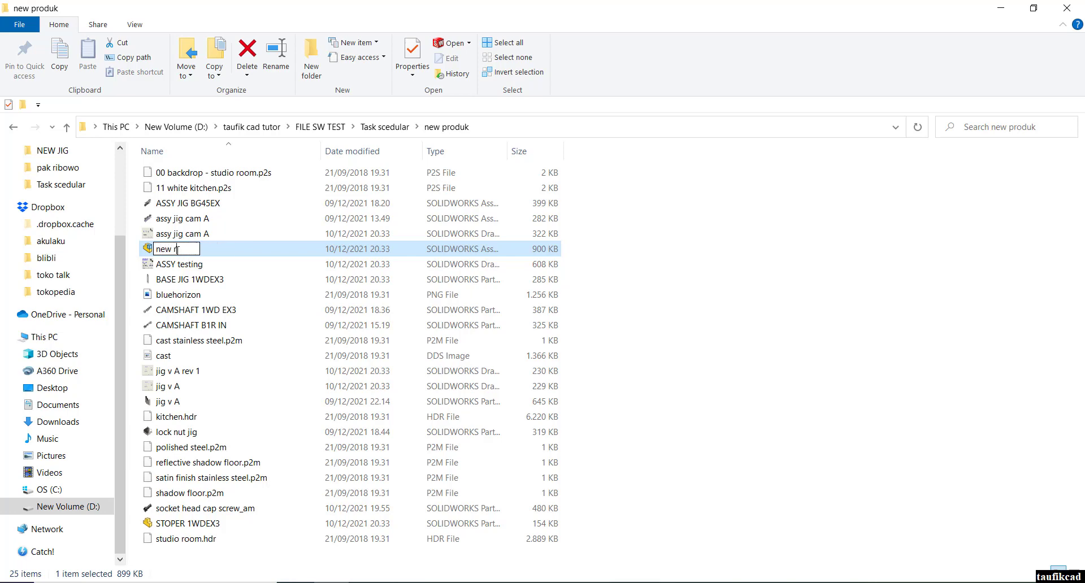
pyautogui.write('roduk')
pyautogui.click(189, 264)
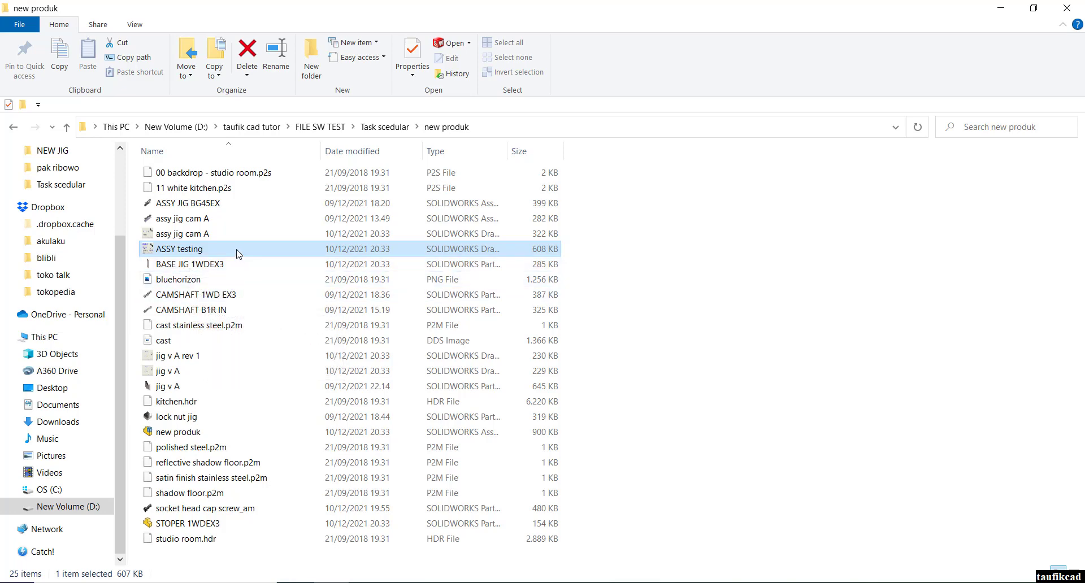
# Open the new produk assembly file in SOLIDWORKS
pyautogui.click(229, 326)
pyautogui.press('n')
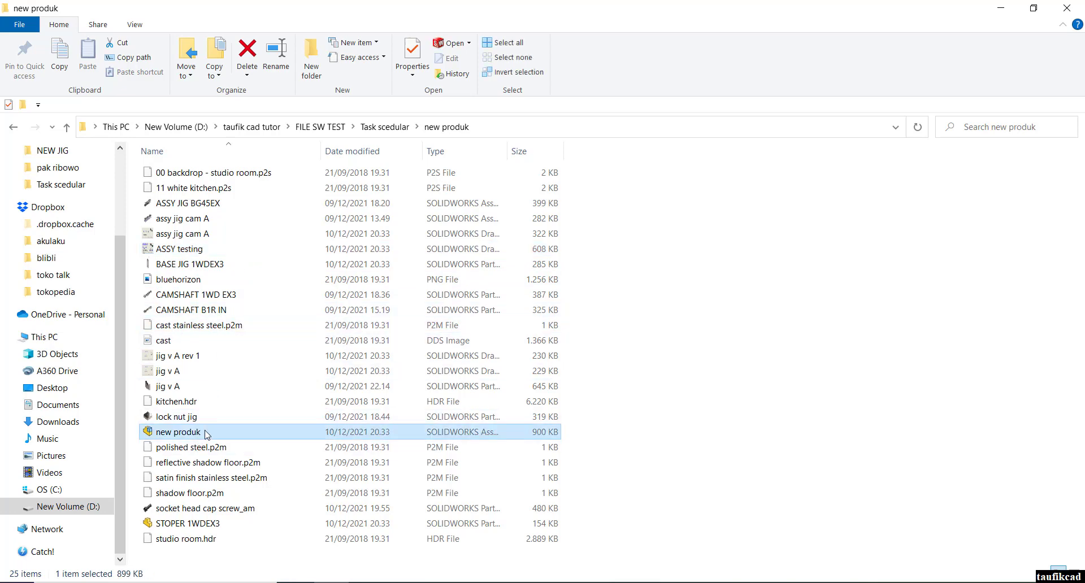
pyautogui.hotkey('alt', 'Tab')
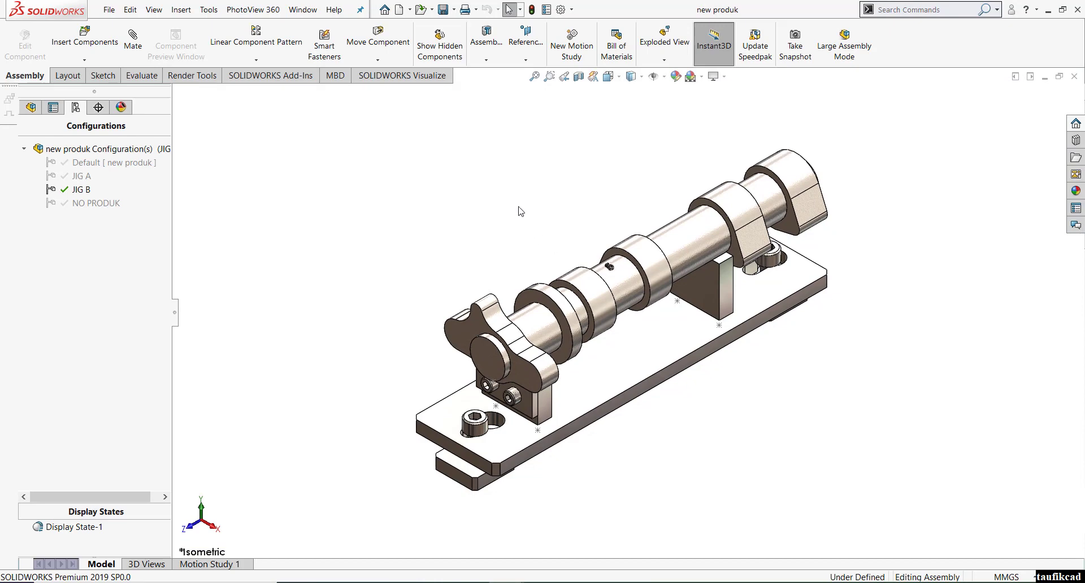
# Close the new produk and ASSY testing assembly documents
pyautogui.scroll(-2, 629, 347)
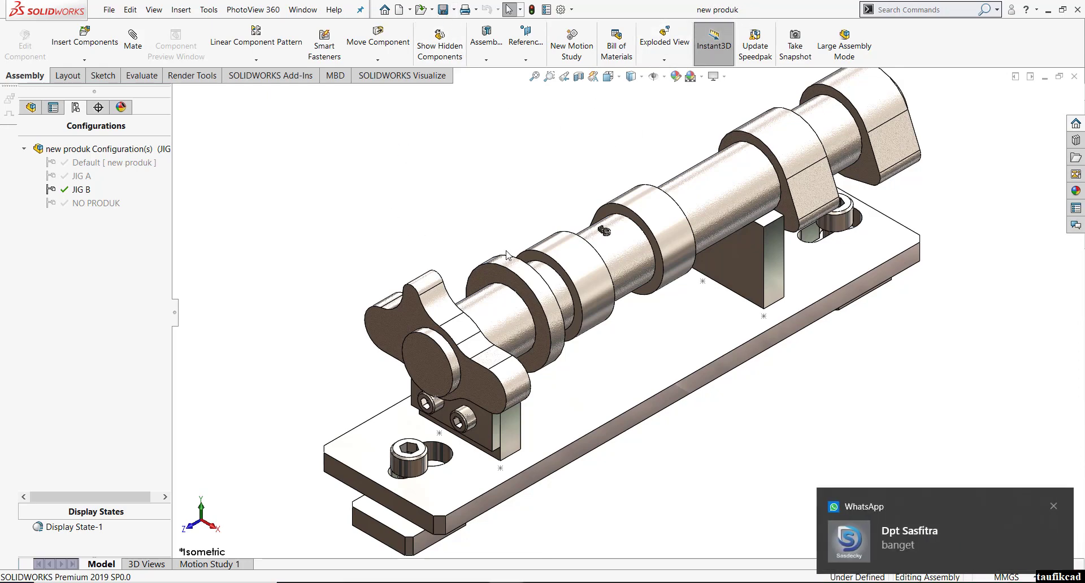
pyautogui.click(1053, 507)
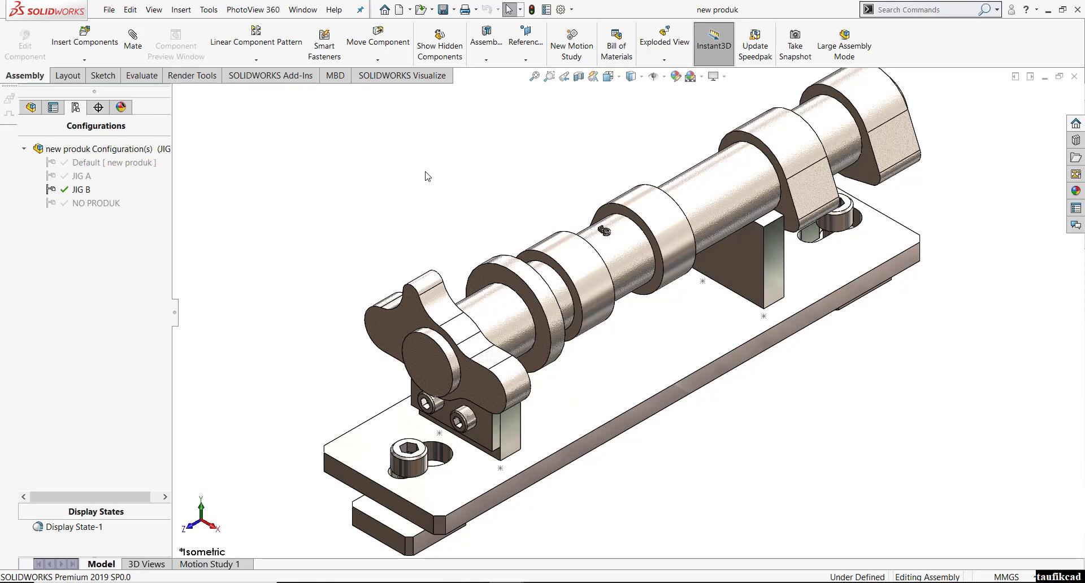
pyautogui.click(1074, 77)
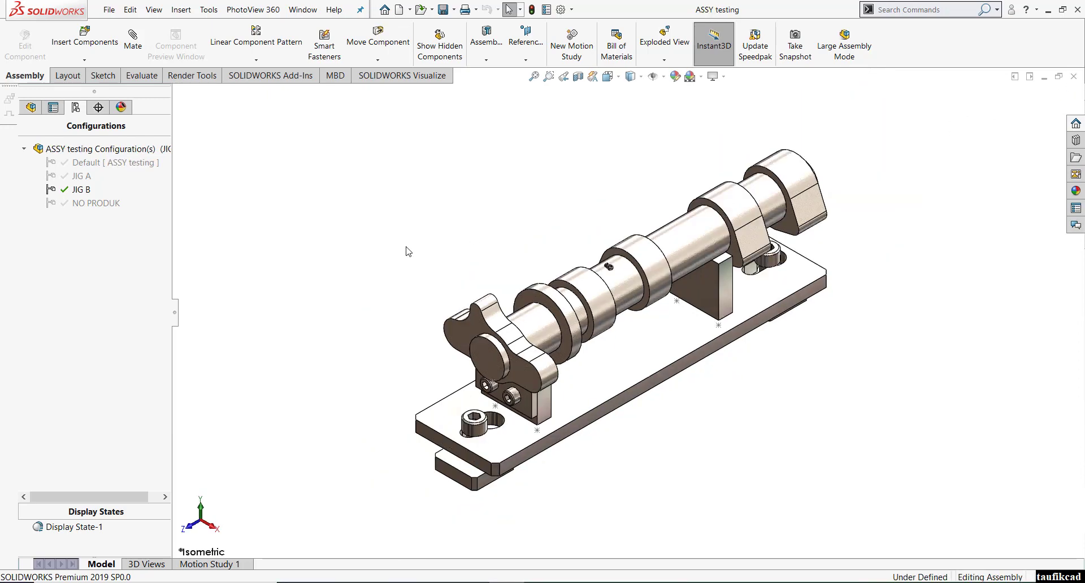
pyautogui.click(1075, 76)
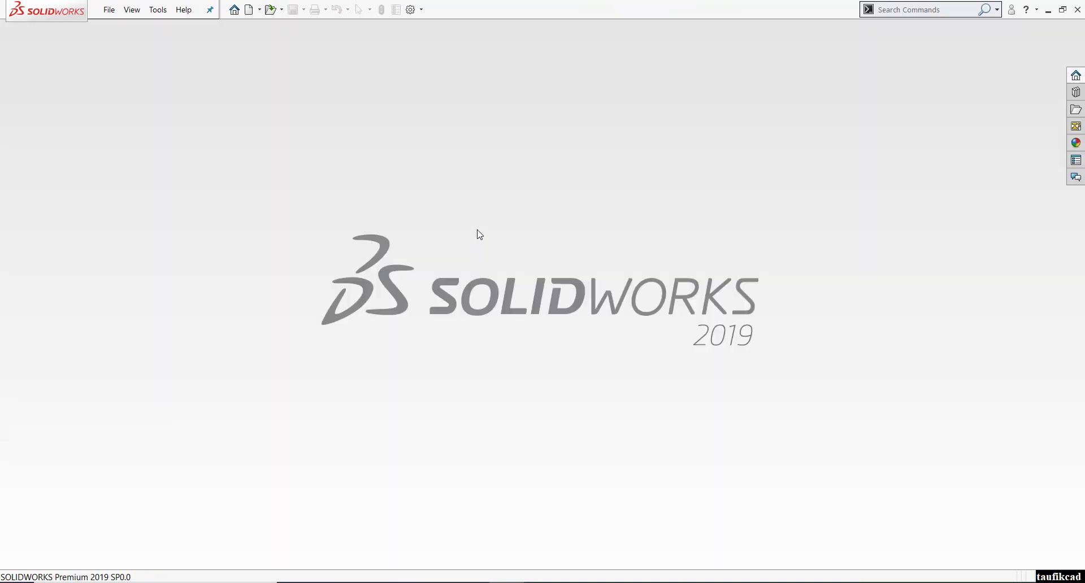
# Switch to File Explorer and rename the ASSY testing drawing in the new produk folder as new produk
pyautogui.click(332, 582)
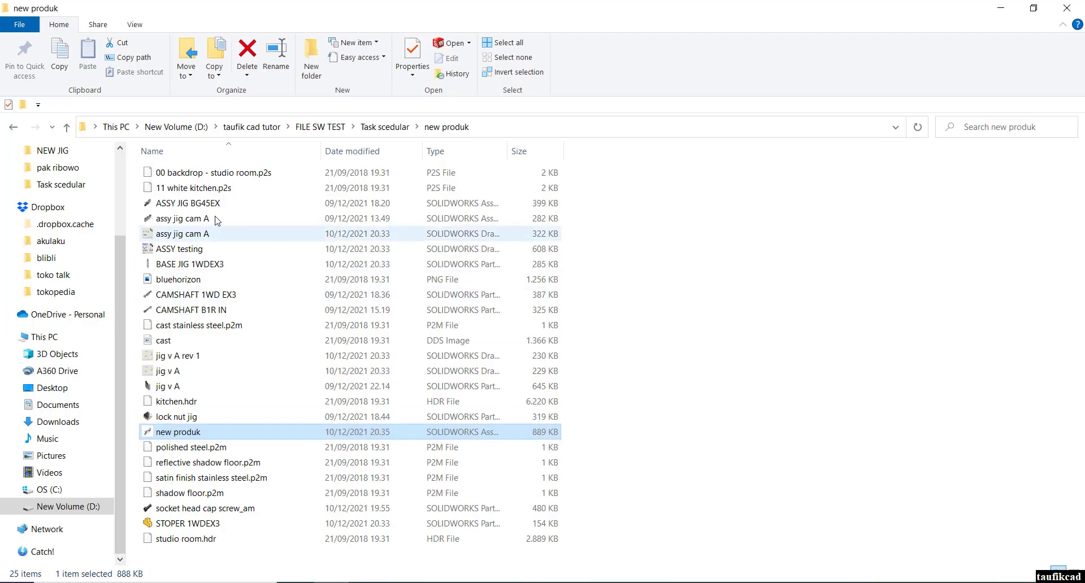
pyautogui.click(444, 127)
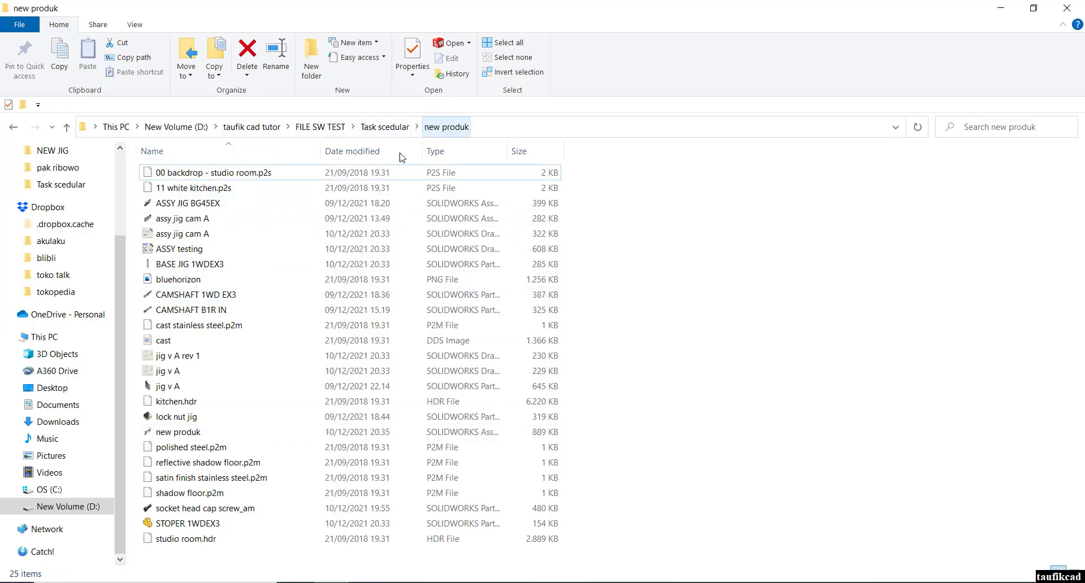
pyautogui.click(191, 249)
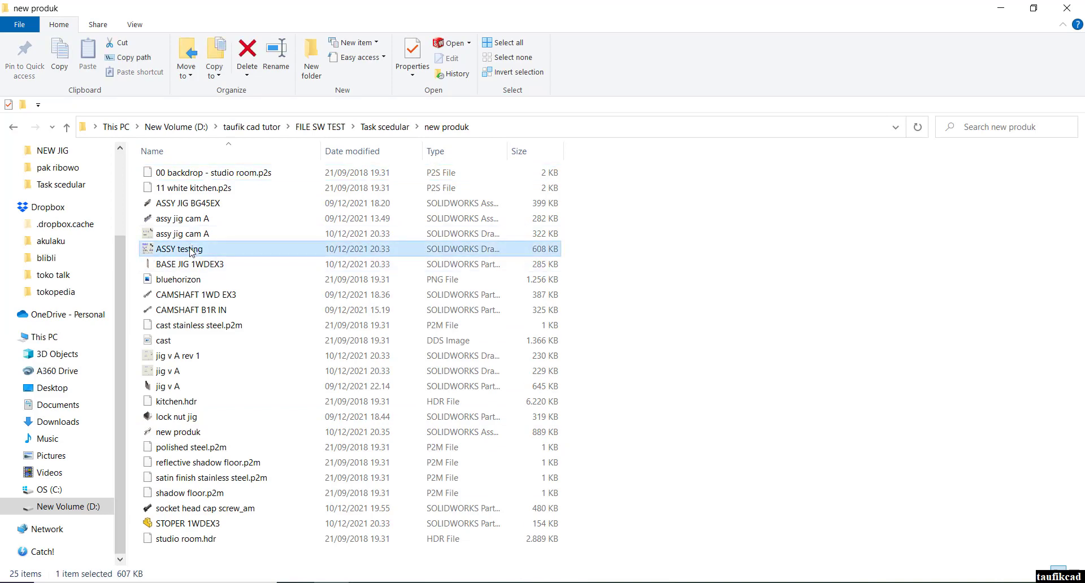
pyautogui.rightClick(191, 250)
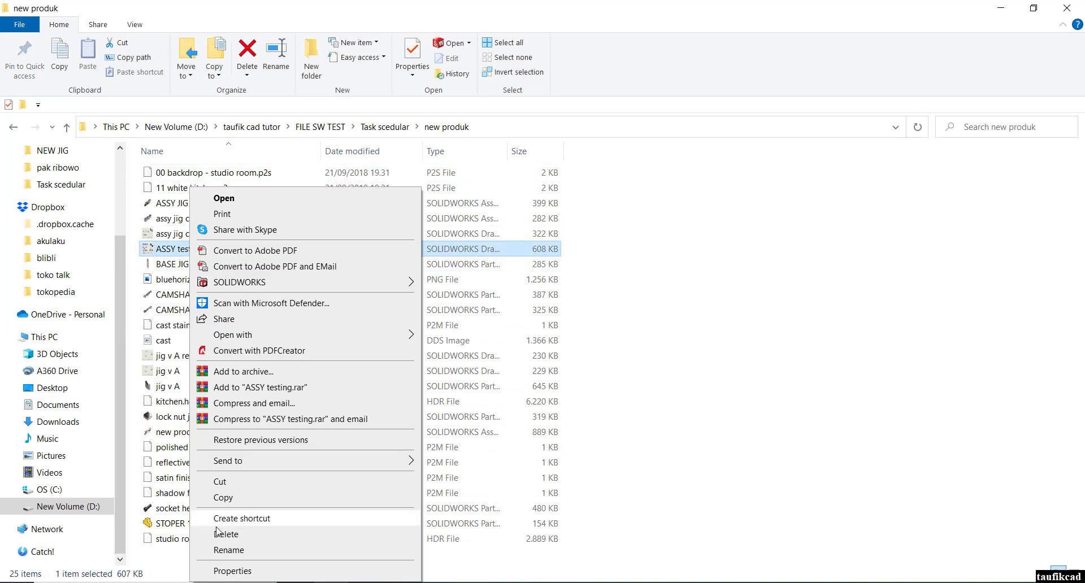
pyautogui.click(243, 552)
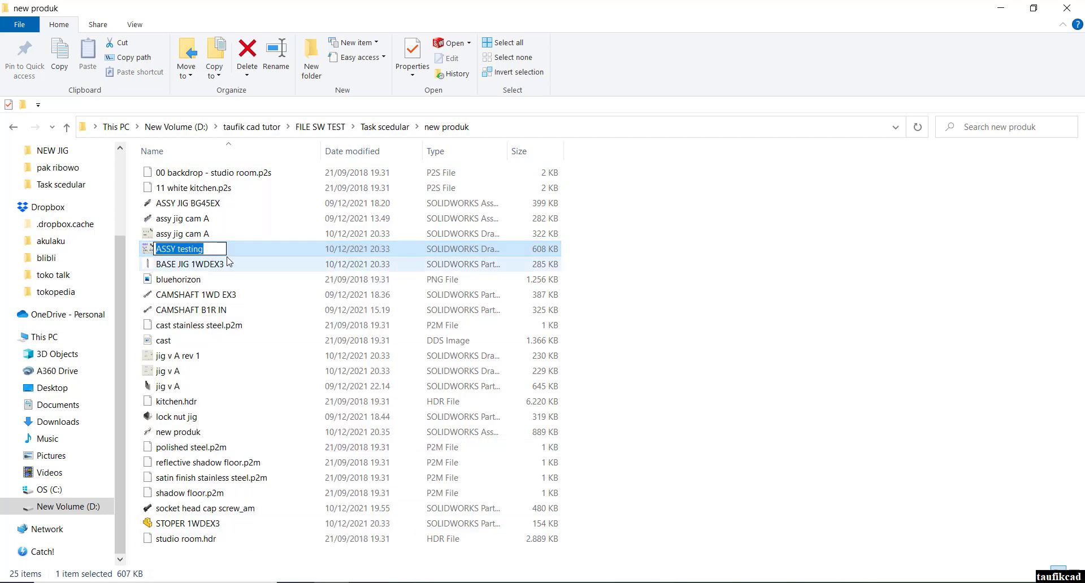
pyautogui.write('new pr')
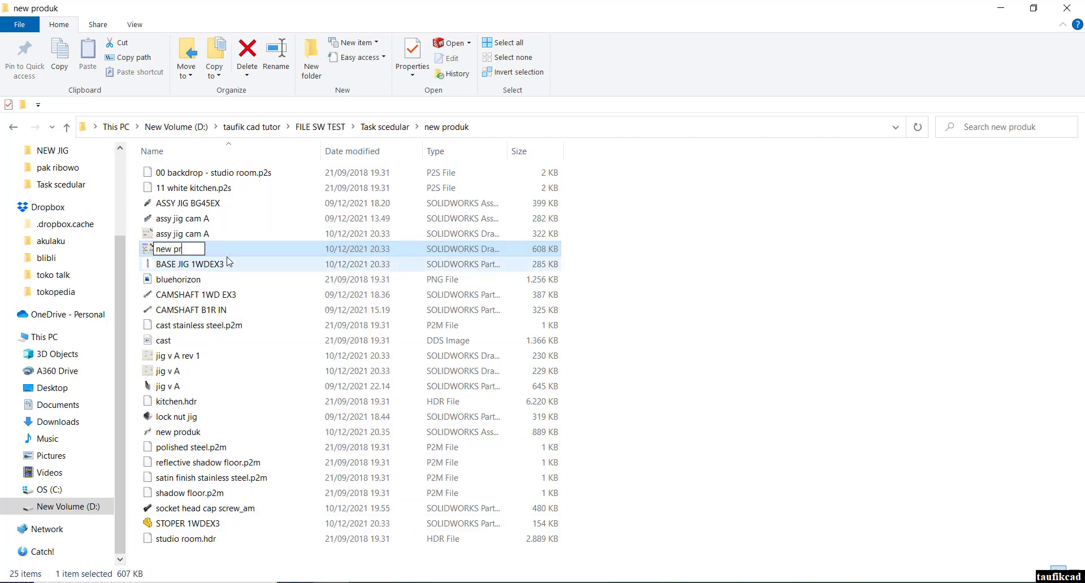
pyautogui.write('oduk')
pyautogui.click(219, 280)
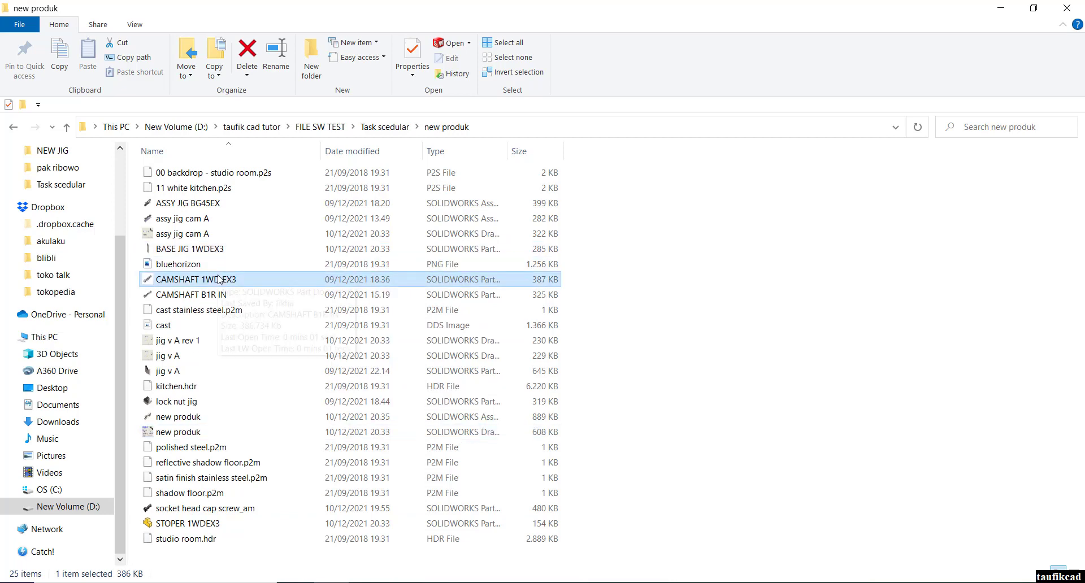
# Open the renamed new produk drawing in SOLIDWORKS to check its views, and close it again
pyautogui.doubleClick(187, 433)
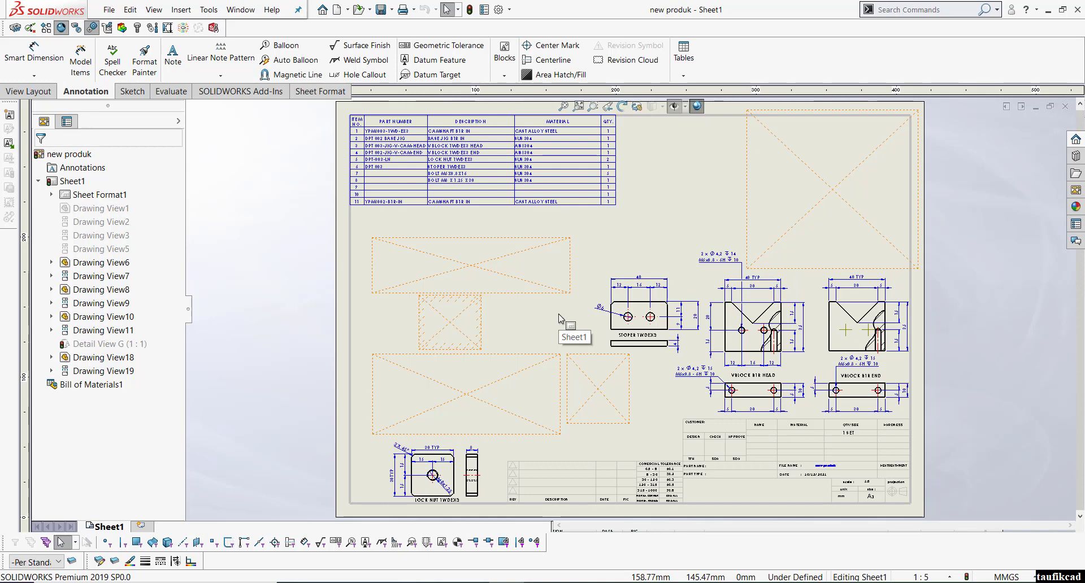
pyautogui.click(1066, 108)
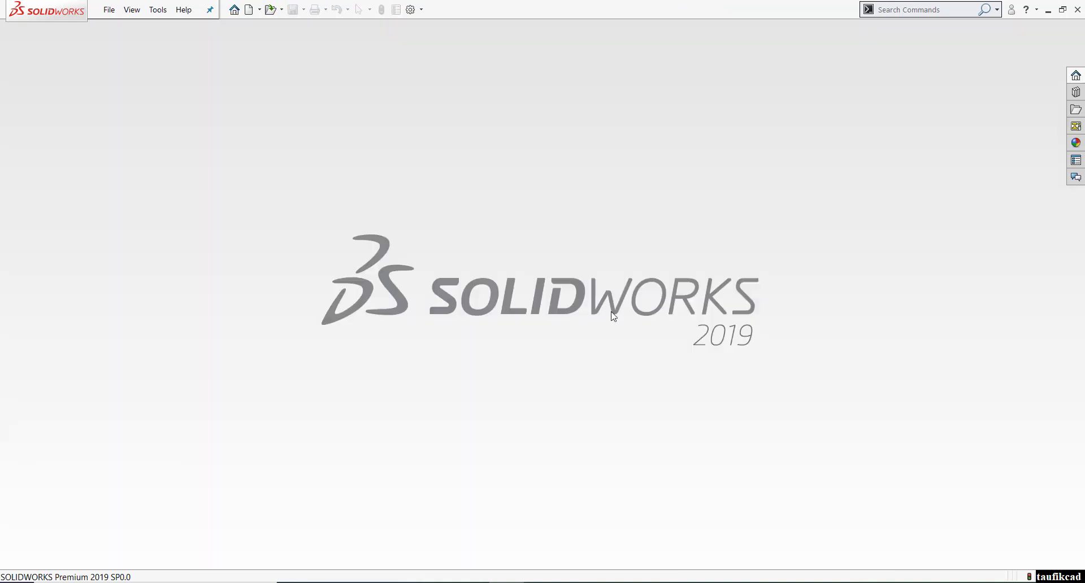
# Select the new produk drawing for opening and redirect its assembly reference to new produk.SLDASM in the new produk folder
pyautogui.click(271, 12)
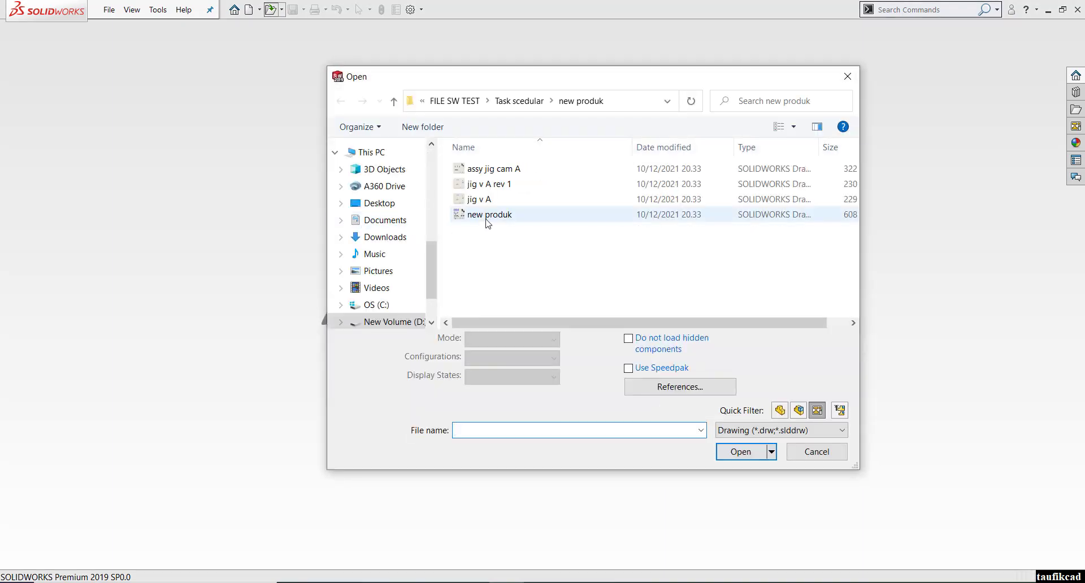
pyautogui.click(489, 216)
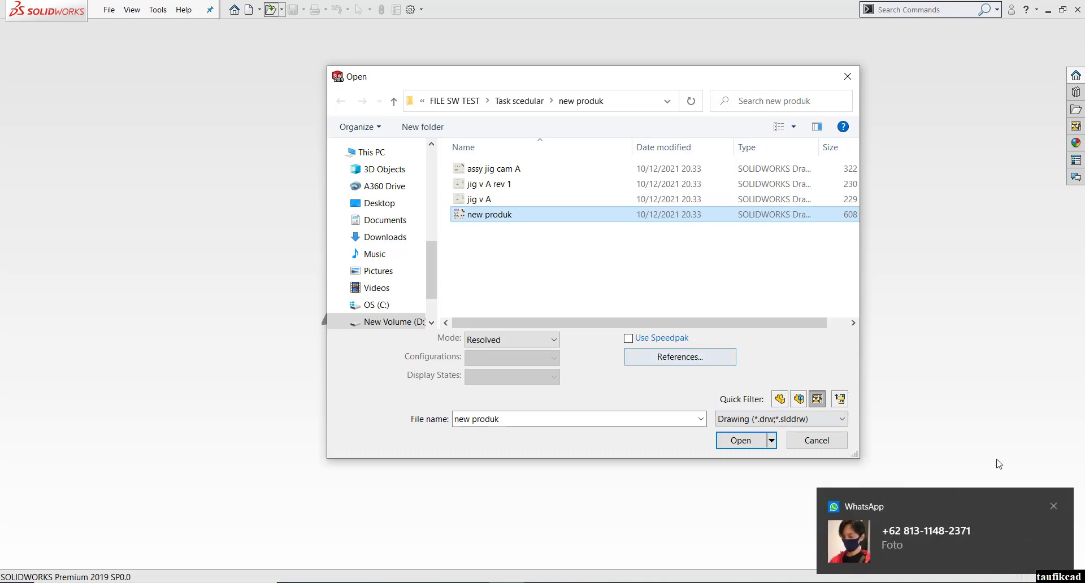
pyautogui.click(1054, 506)
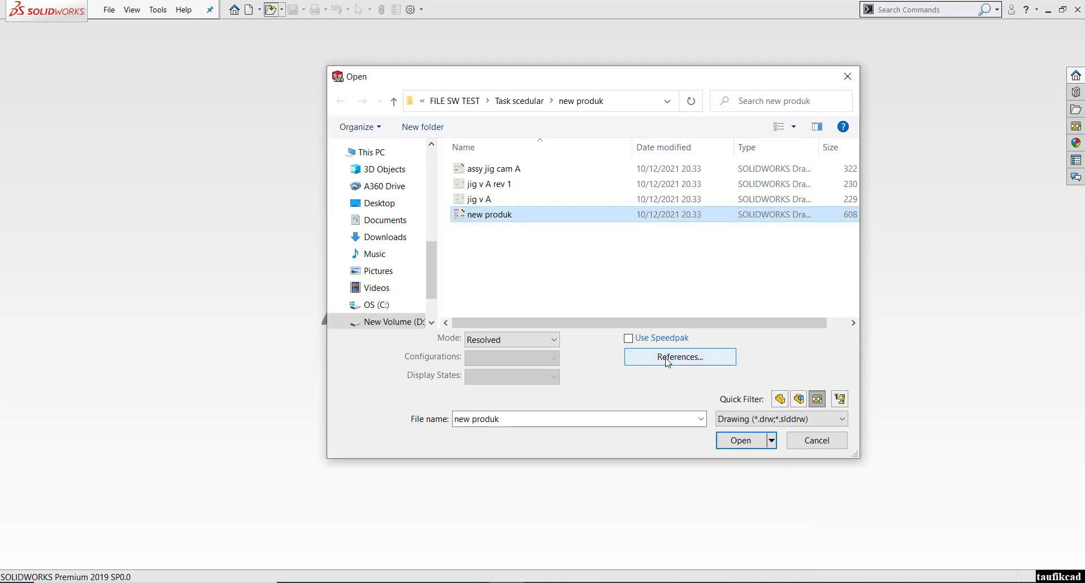
pyautogui.click(670, 361)
pyautogui.doubleClick(317, 156)
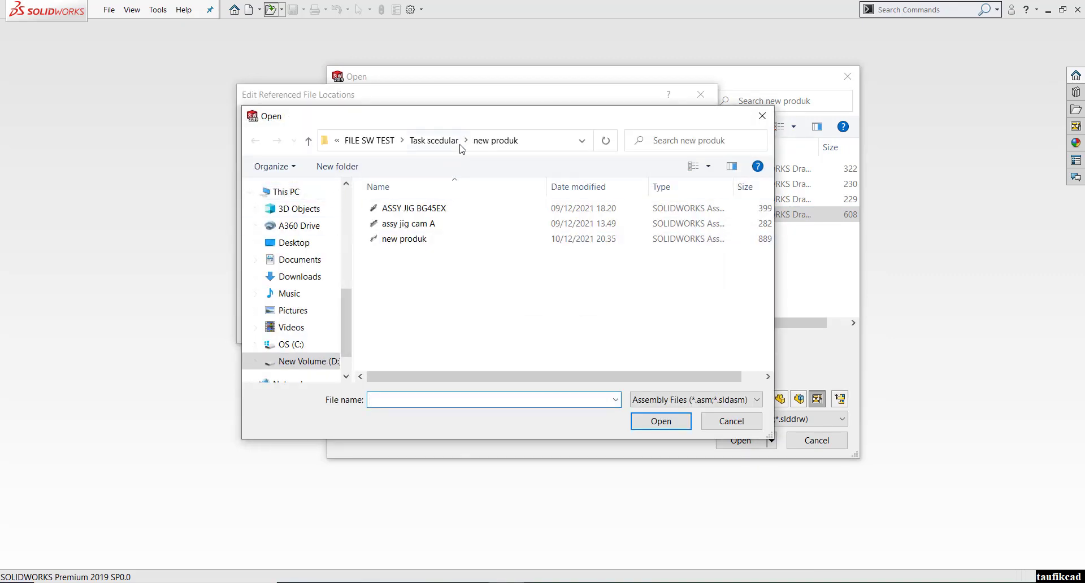
pyautogui.click(394, 241)
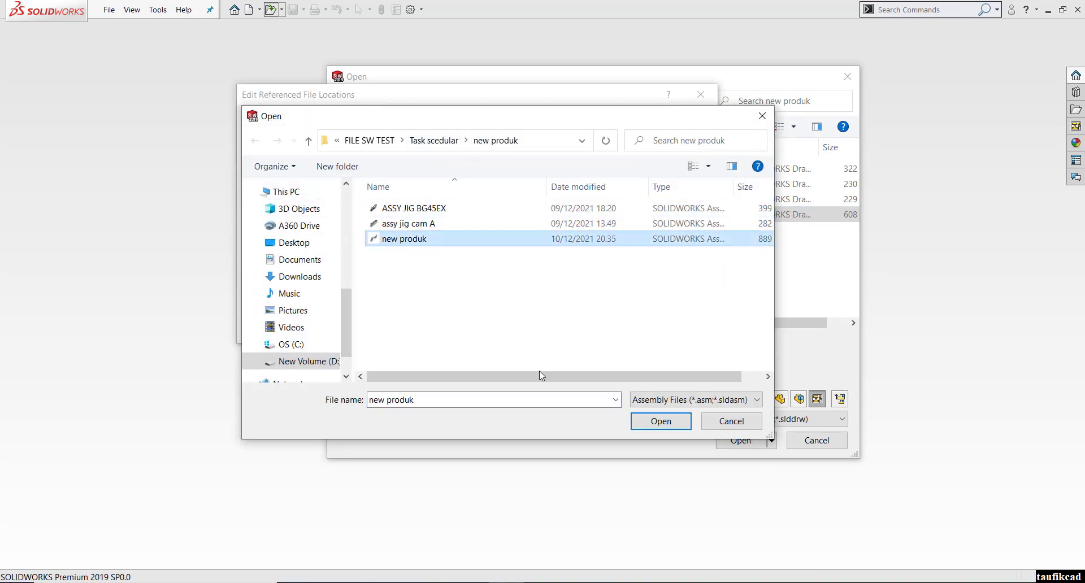
pyautogui.press('Return')
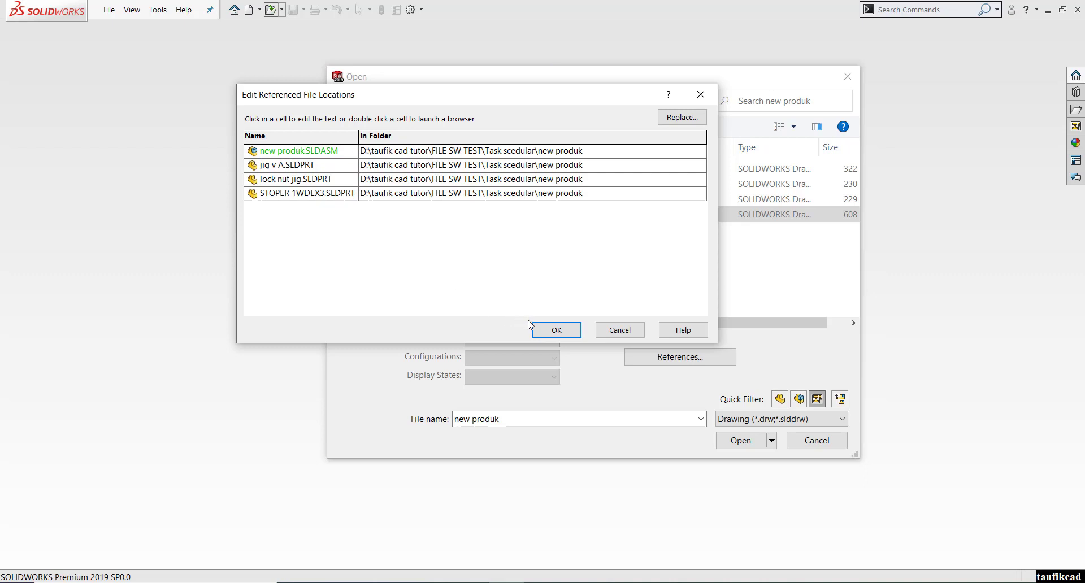
pyautogui.click(556, 330)
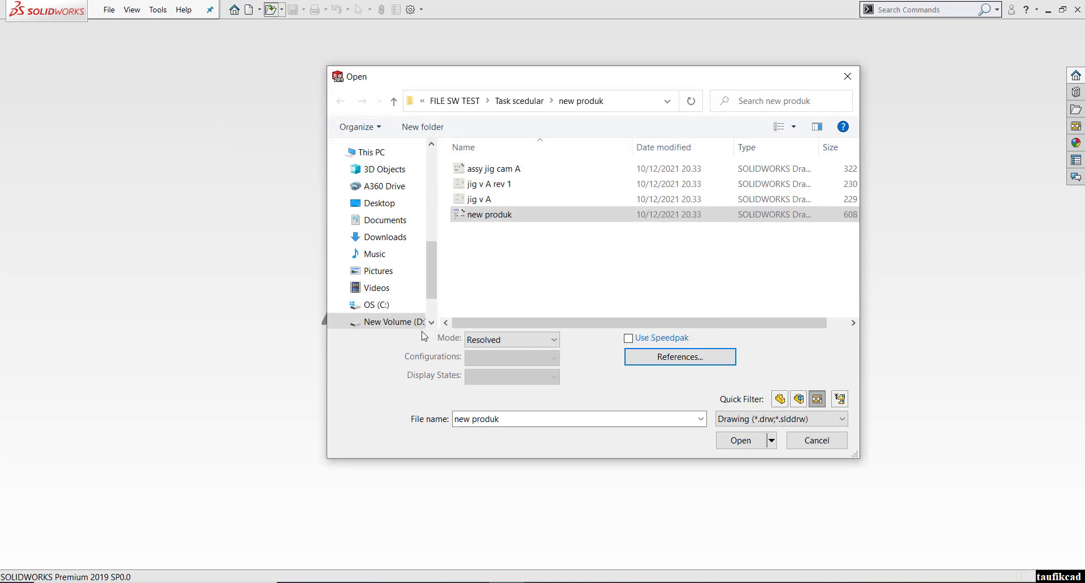
# Open the relinked new produk drawing, update its out-of-date sheets and keep all dangling detail items
pyautogui.click(741, 443)
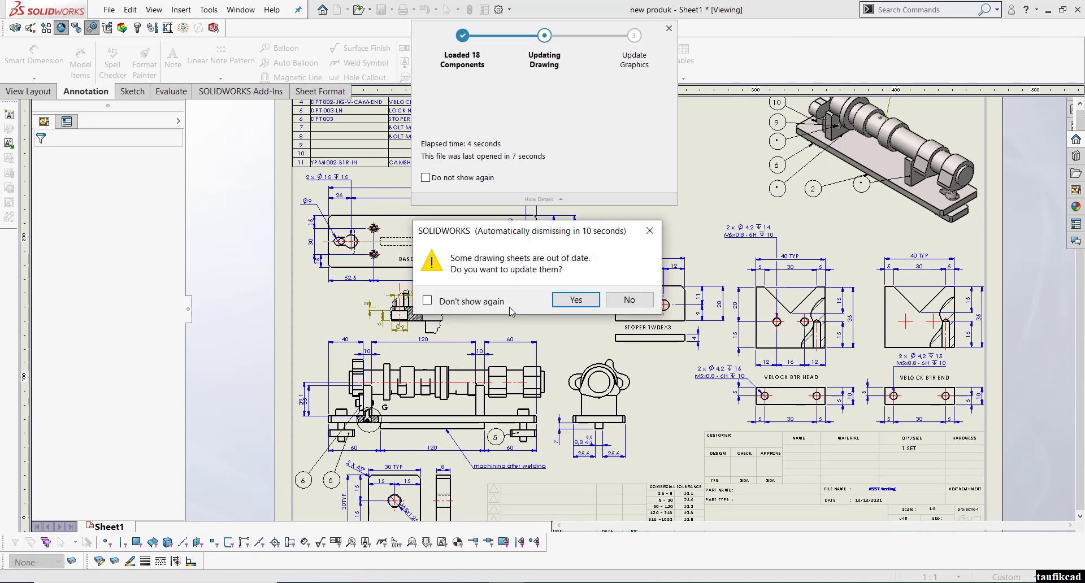
pyautogui.click(565, 298)
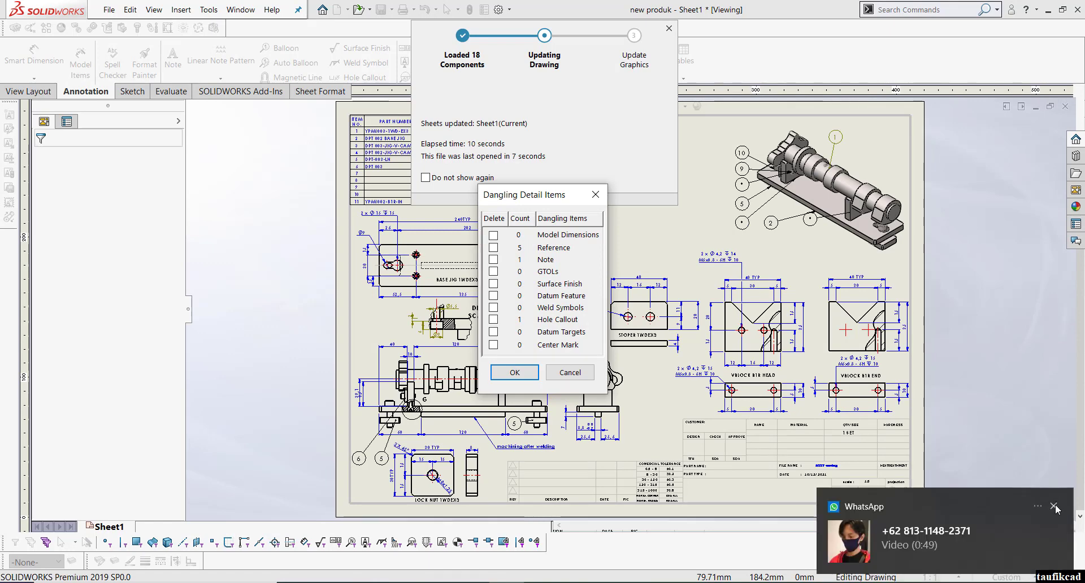
pyautogui.click(512, 373)
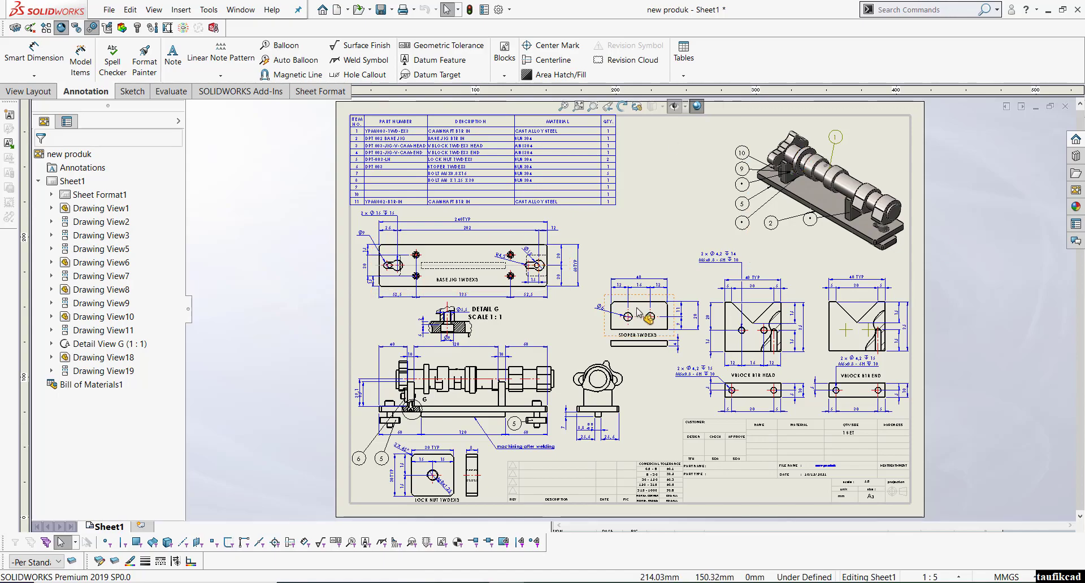
# Examine the drawing's parts table, views and the file name in the title block
pyautogui.scroll(-2, 634, 312)
pyautogui.scroll(2, 634, 312)
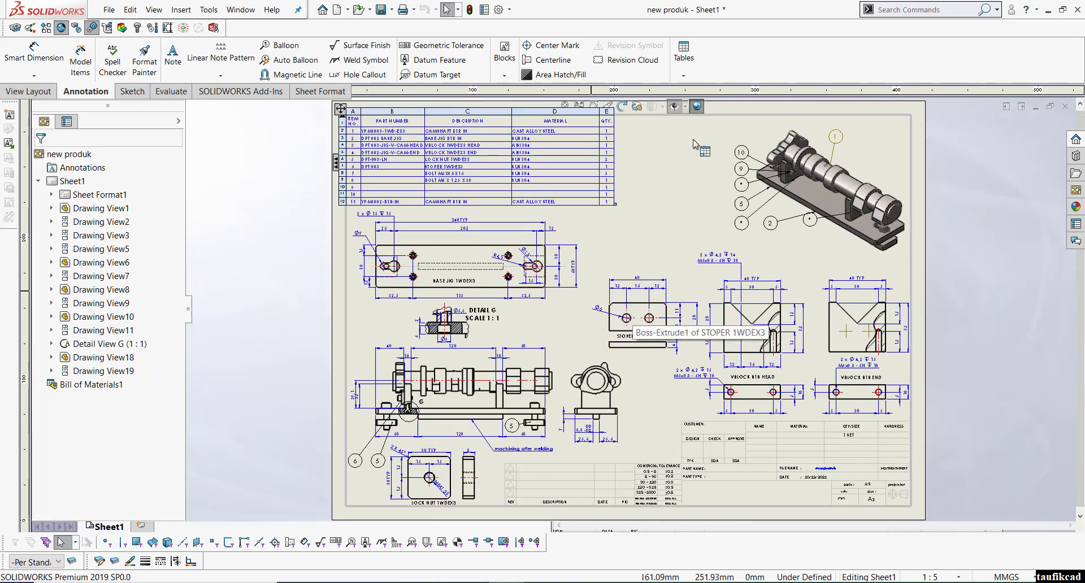
pyautogui.scroll(-4, 707, 444)
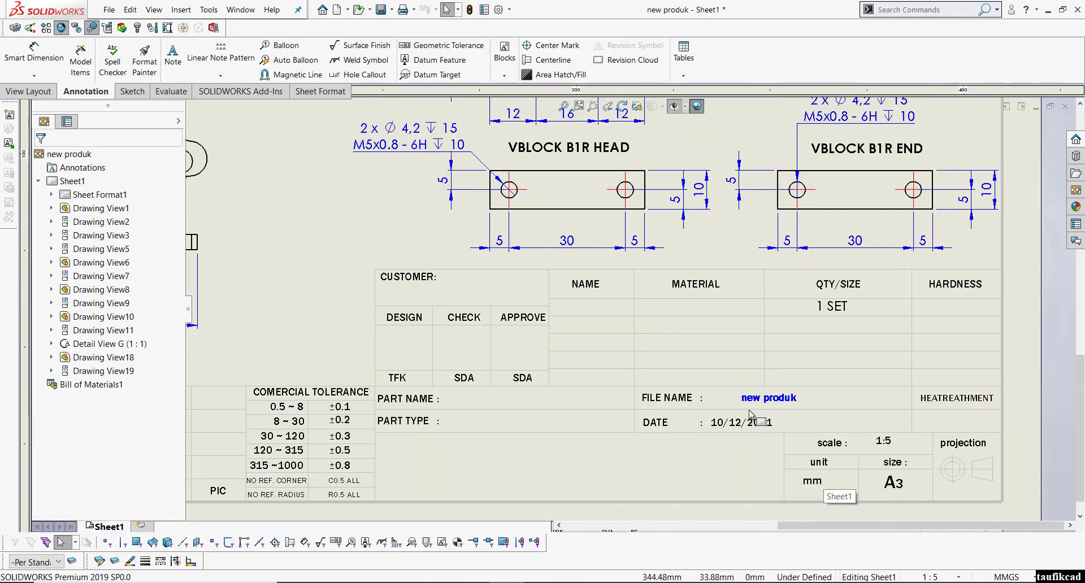
pyautogui.scroll(5, 749, 418)
pyautogui.scroll(-1, 547, 247)
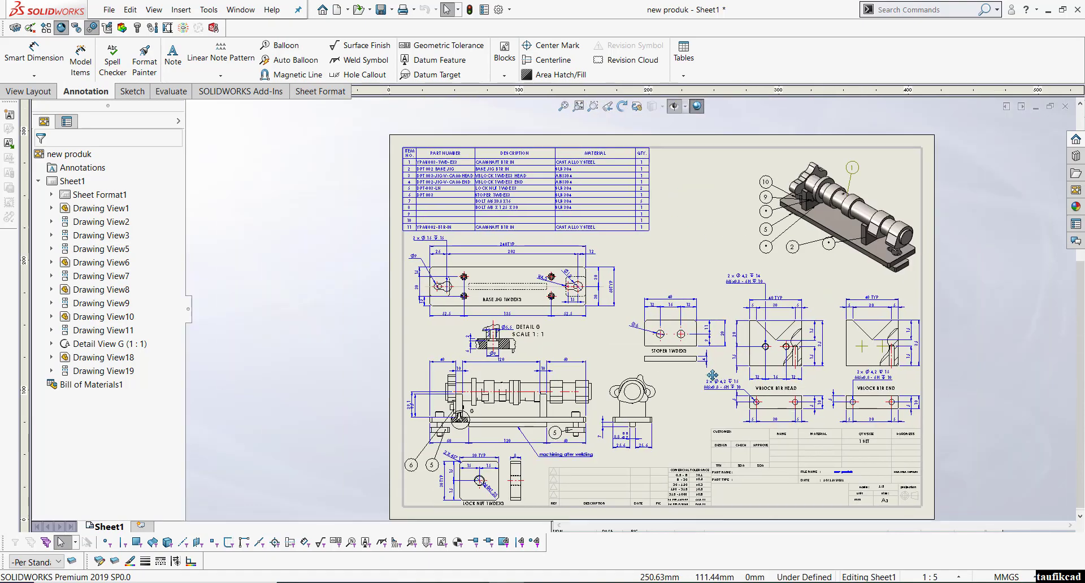
pyautogui.scroll(-3, 594, 283)
pyautogui.scroll(4, 620, 323)
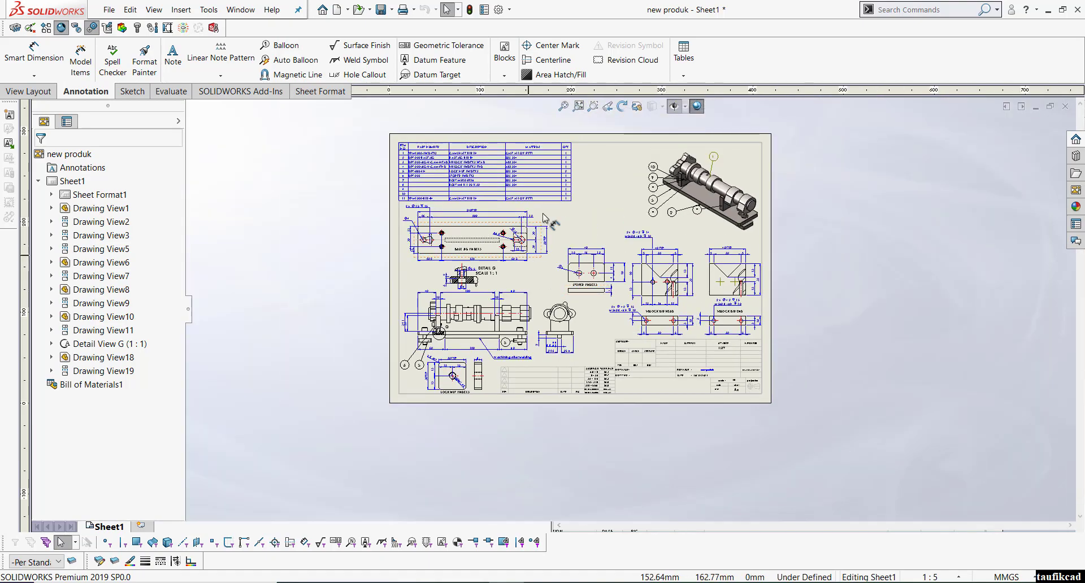
pyautogui.scroll(2, 542, 350)
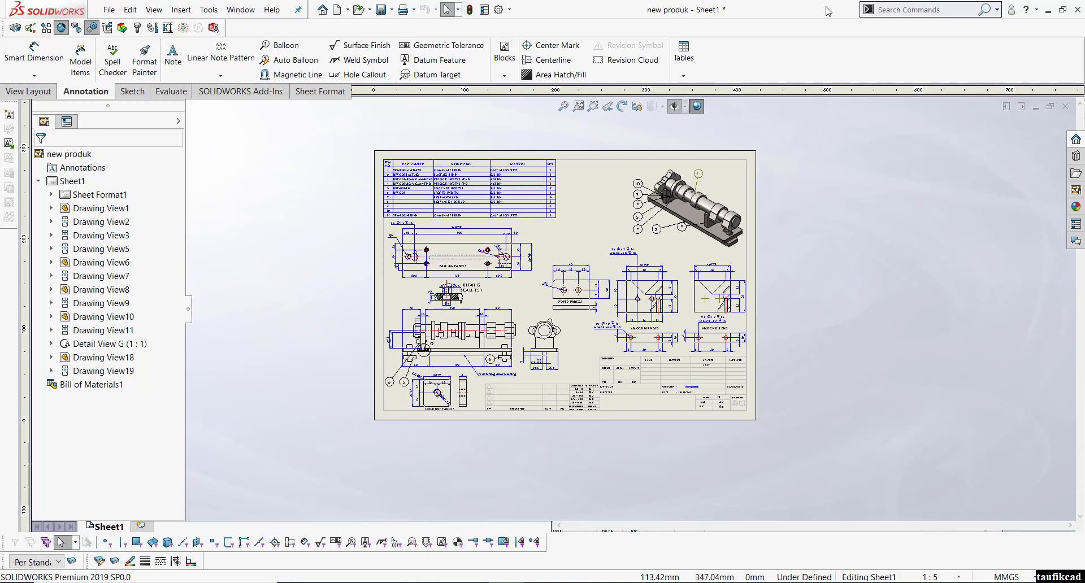
pyautogui.scroll(-4, 680, 424)
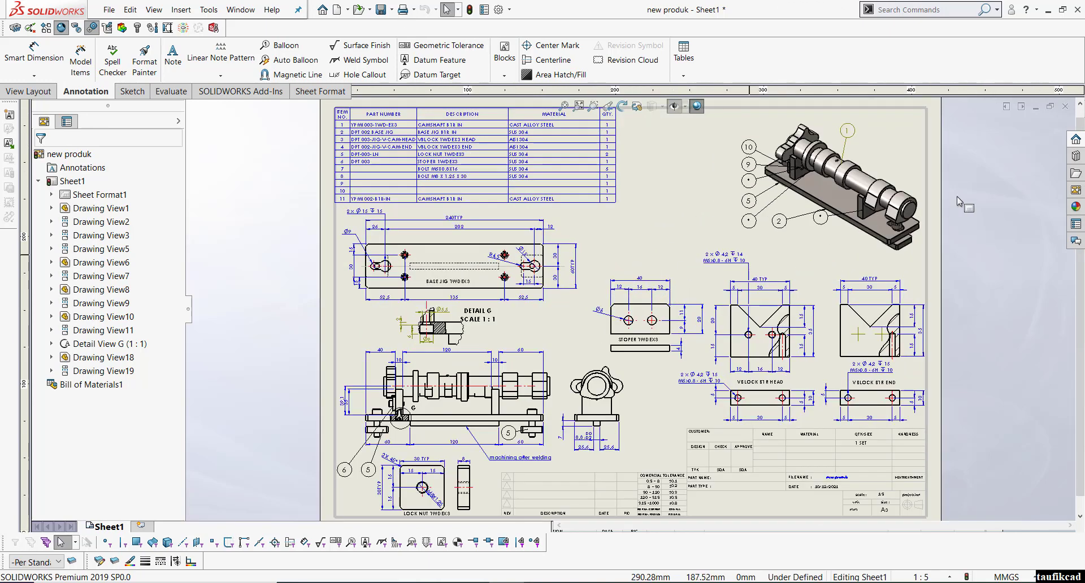
# Reattach the leader of the balloon below balloon 2 to the end V-block in the isometric view
pyautogui.click(853, 252)
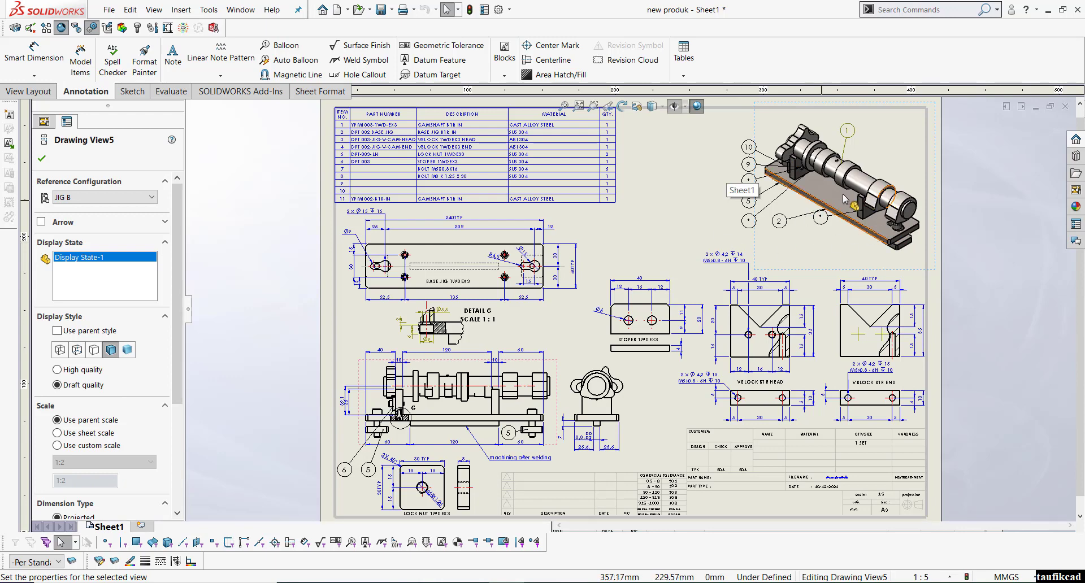
pyautogui.scroll(-1, 808, 212)
pyautogui.scroll(-2, 816, 205)
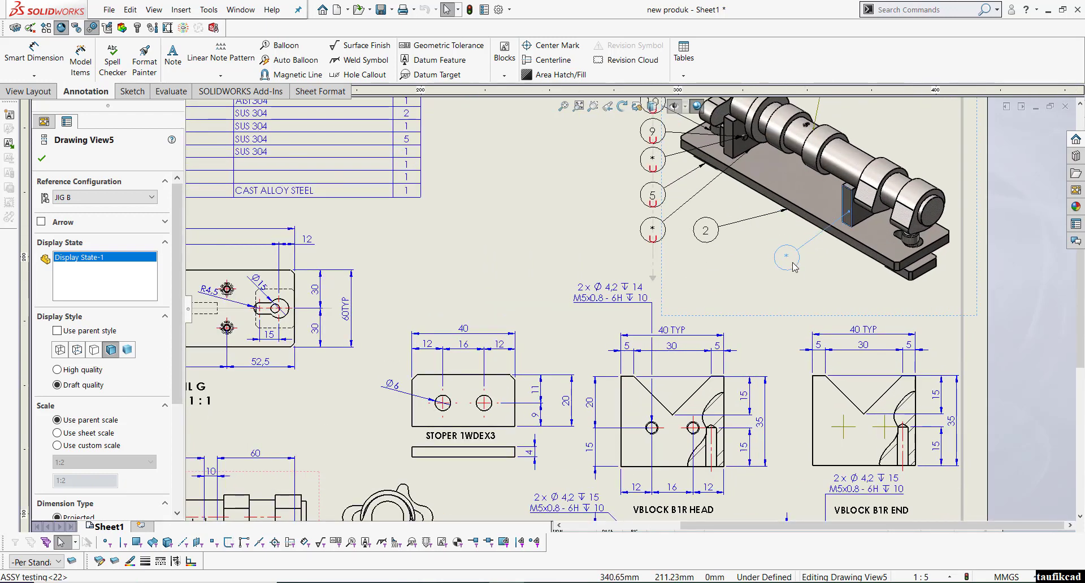
pyautogui.click(797, 270)
pyautogui.click(848, 218)
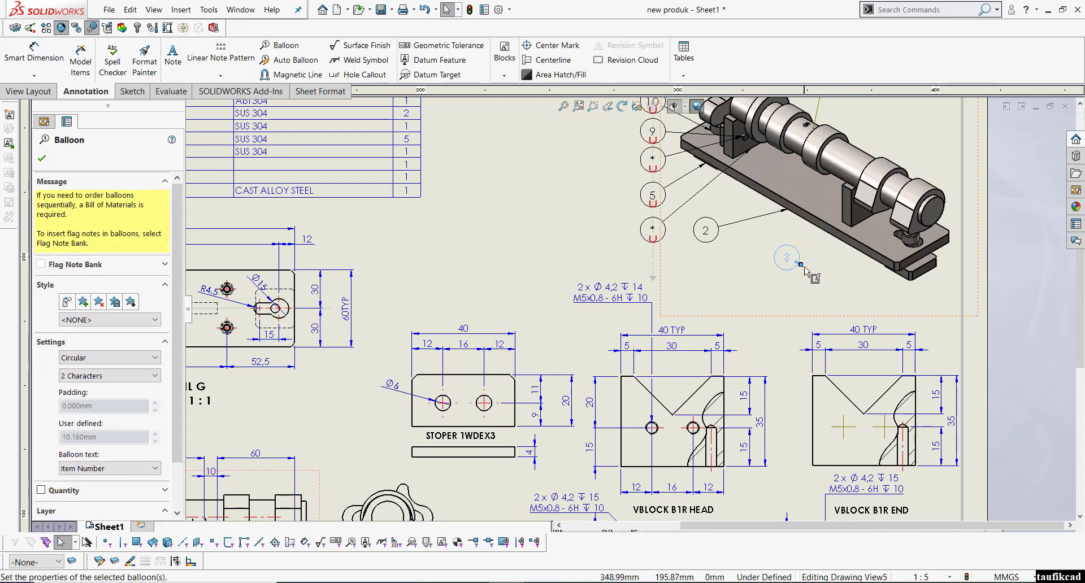
pyautogui.moveTo(801, 264); pyautogui.dragTo(849, 215)
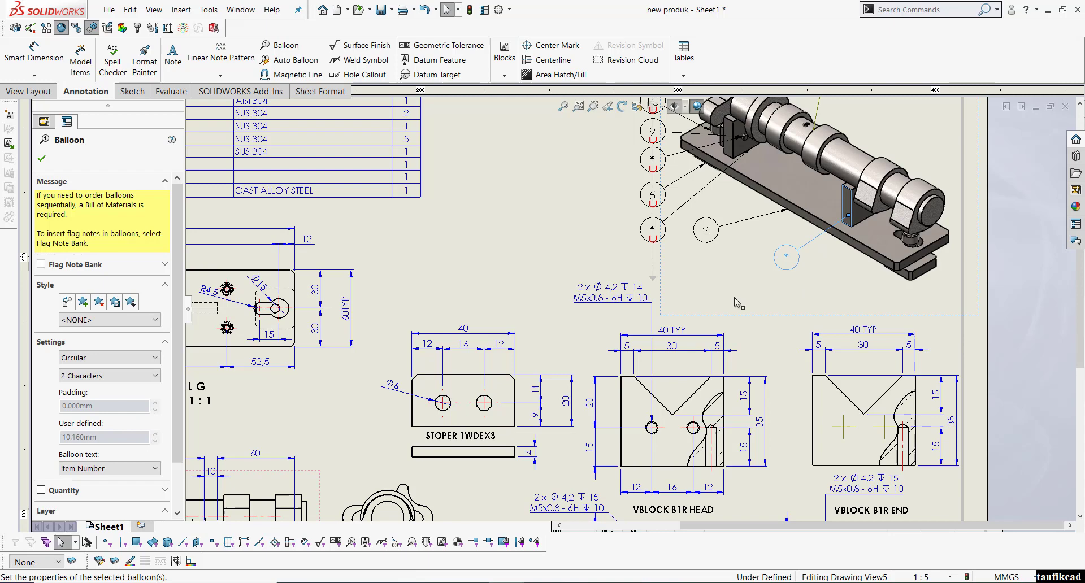
pyautogui.click(712, 266)
# Check the Bill of Materials table's properties and look over the remaining views on the sheet
pyautogui.scroll(4, 711, 267)
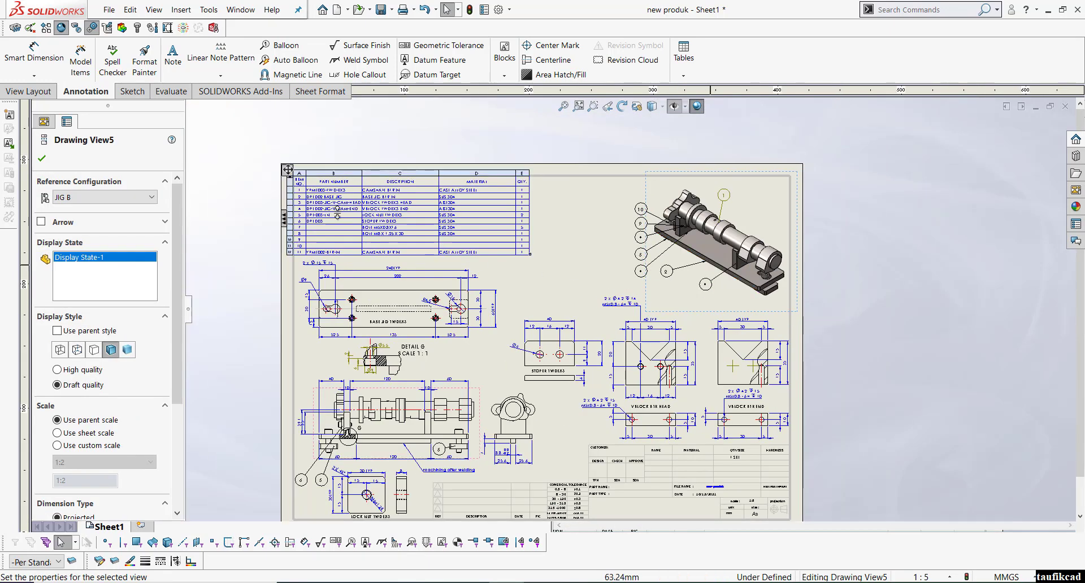
pyautogui.click(289, 172)
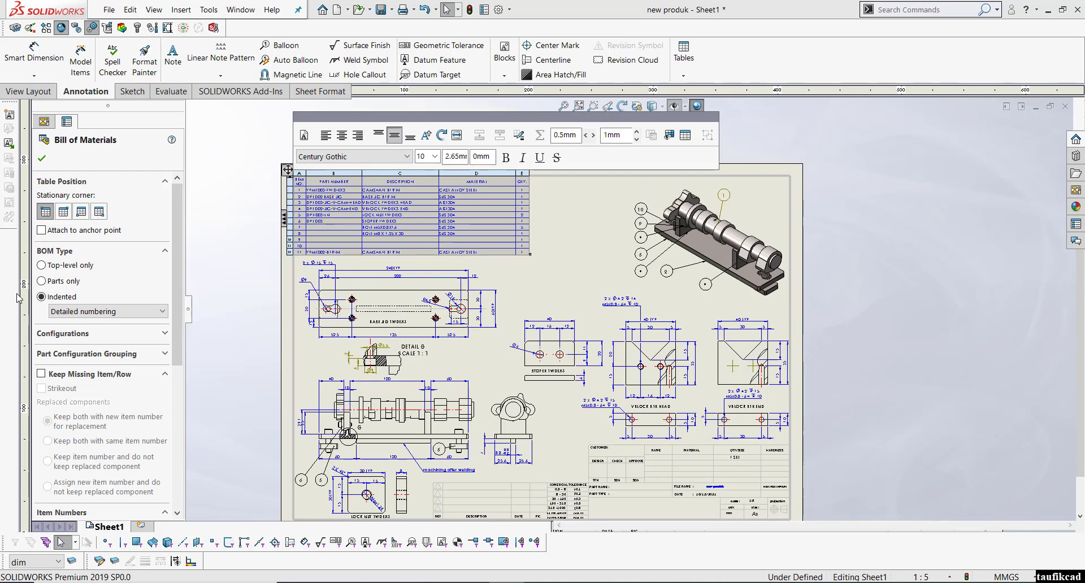
pyautogui.click(42, 158)
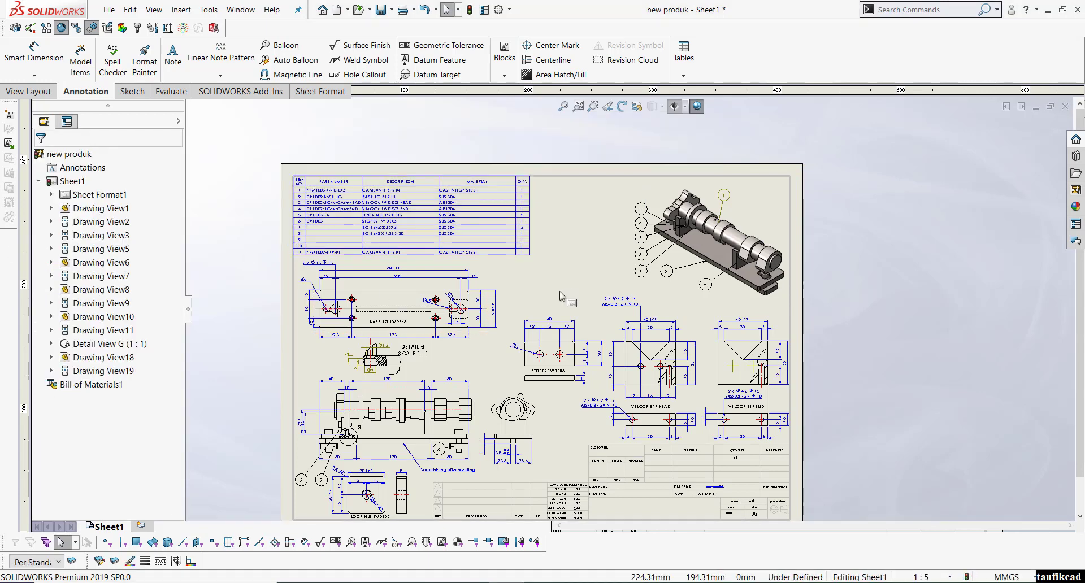
pyautogui.scroll(2, 589, 349)
pyautogui.scroll(-3, 589, 349)
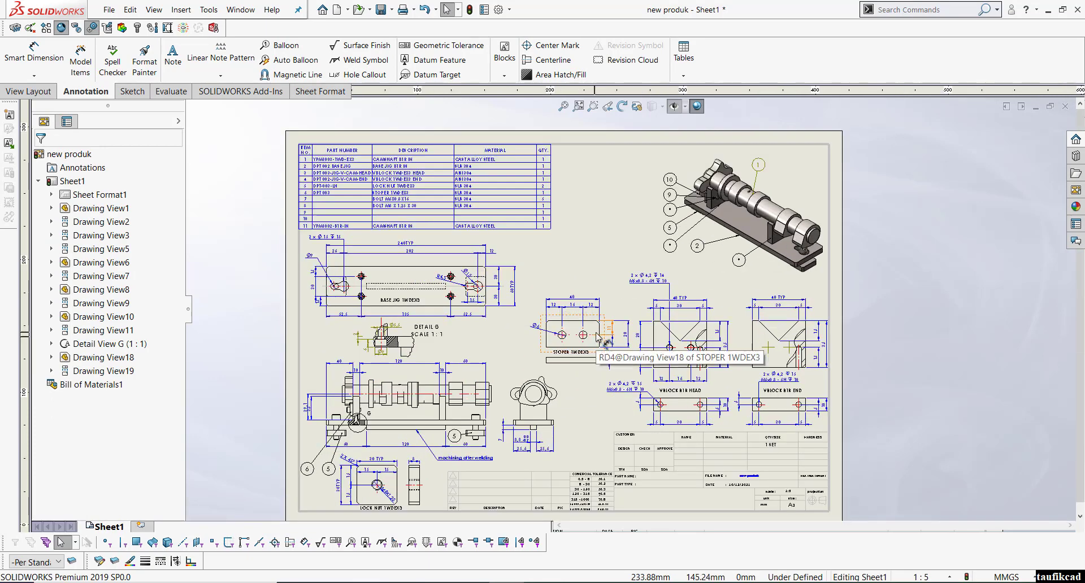
pyautogui.scroll(1, 590, 349)
pyautogui.scroll(-2, 541, 407)
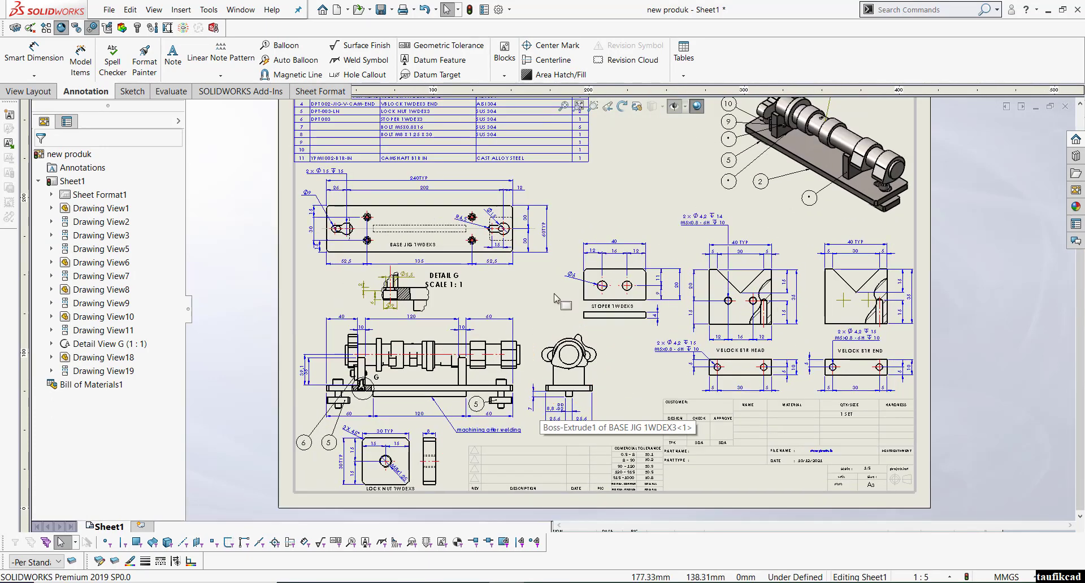